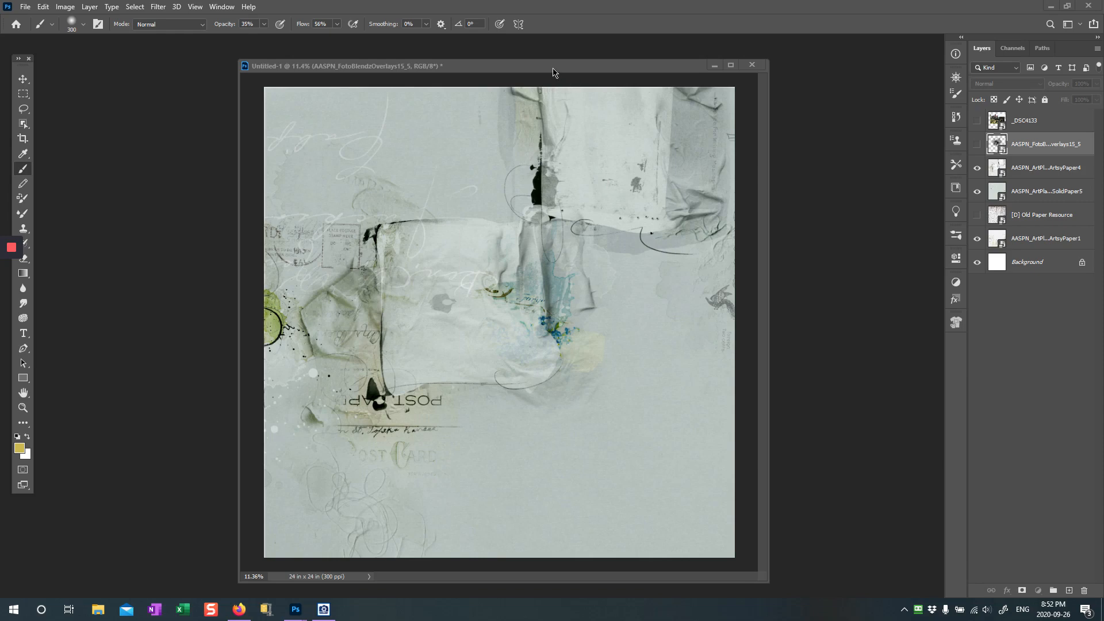
Open the artwork 20 Fenchurch-Melts-Can See the Light-WR-2.jpg from Finger_Artwork_New, look at it and close it
{"action": "left_click_drag", "start_coordinate": [552, 67], "coordinate": [578, 64]}
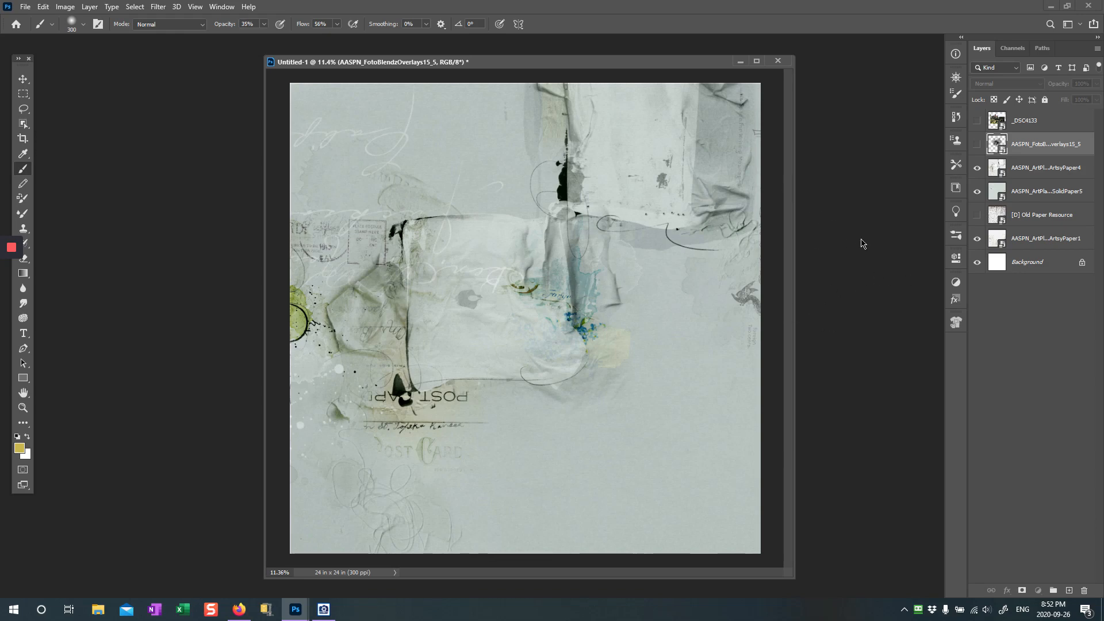
{"action": "left_click", "coordinate": [26, 7]}
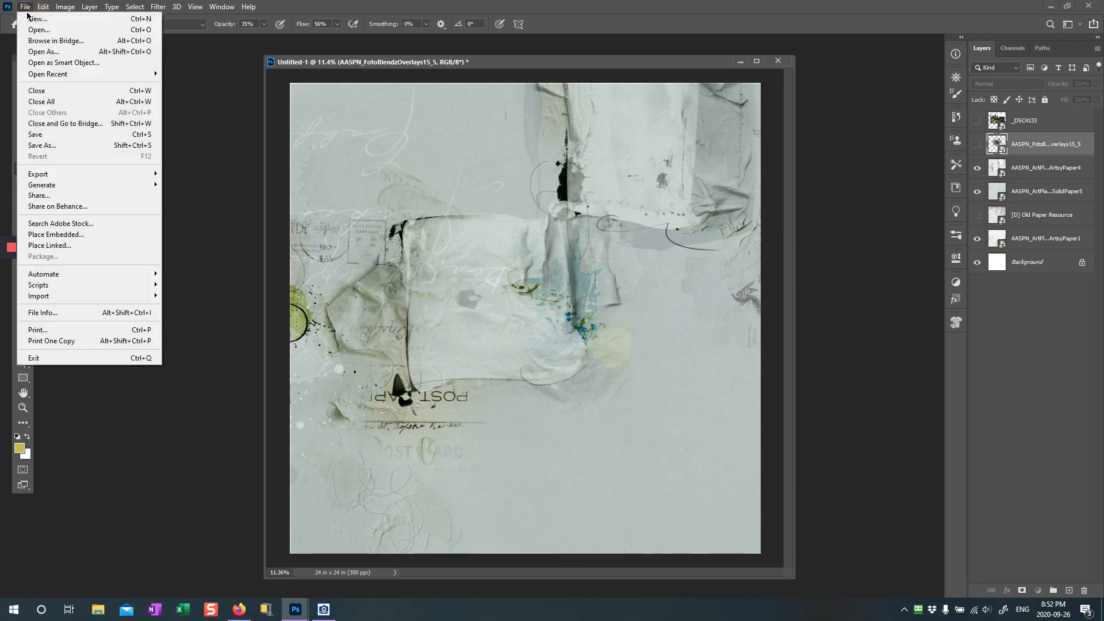
{"action": "mouse_move", "coordinate": [40, 75]}
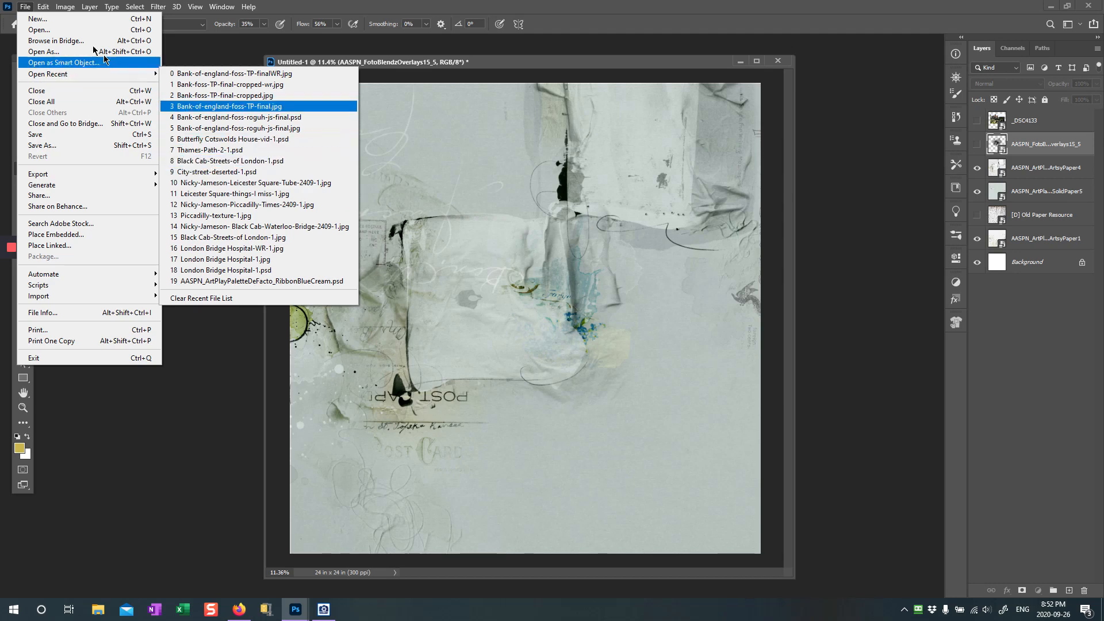
{"action": "left_click", "coordinate": [44, 29]}
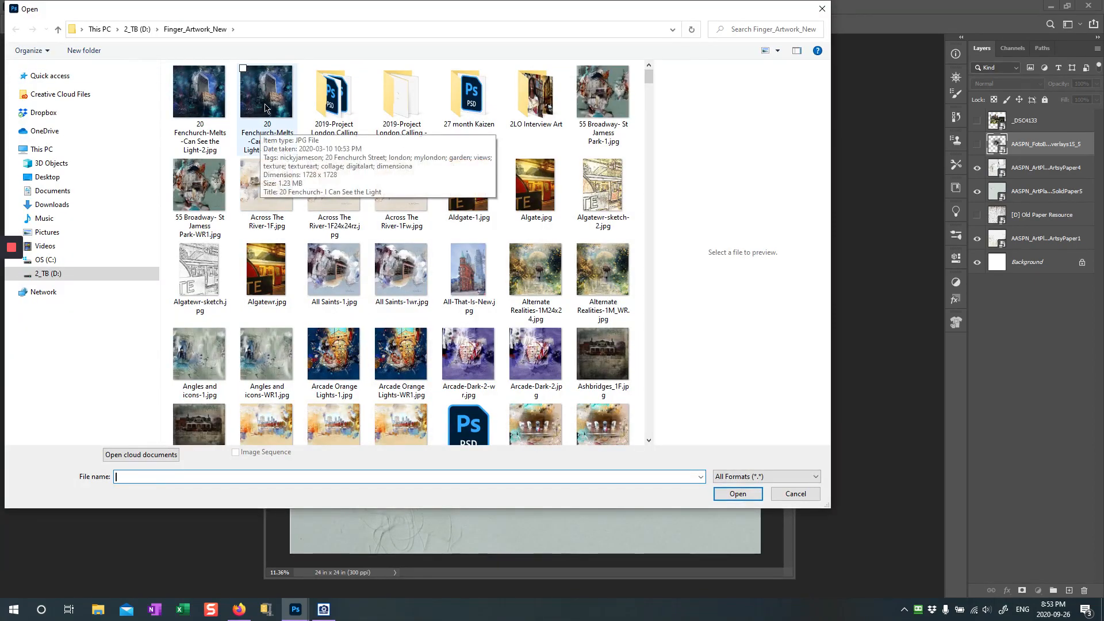
{"action": "left_click", "coordinate": [260, 128]}
{"action": "left_click", "coordinate": [737, 494]}
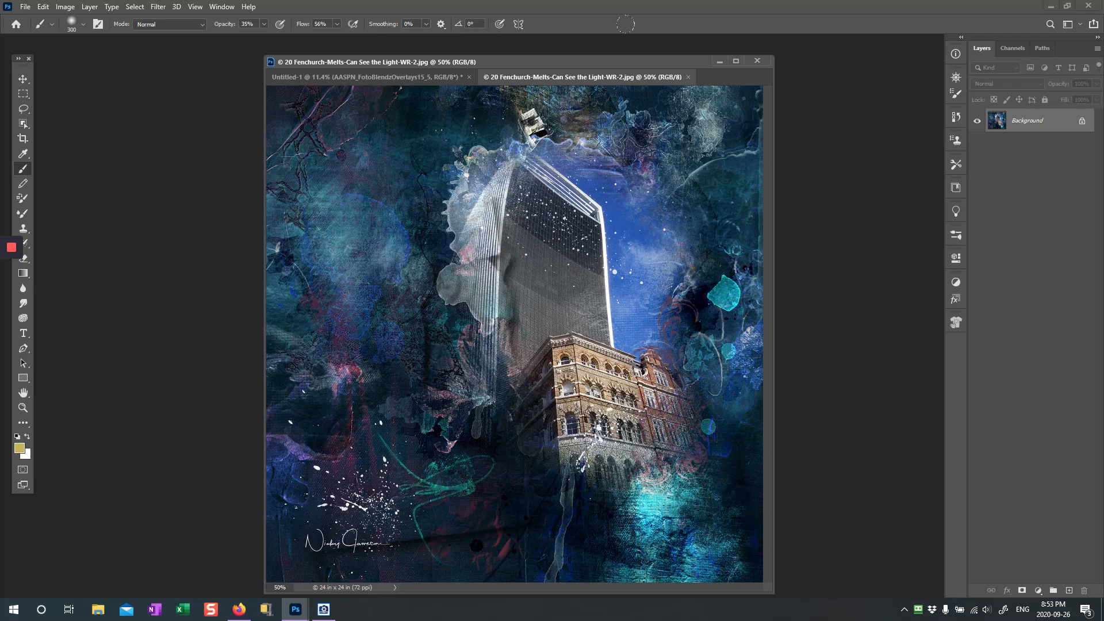
{"action": "left_click", "coordinate": [688, 77]}
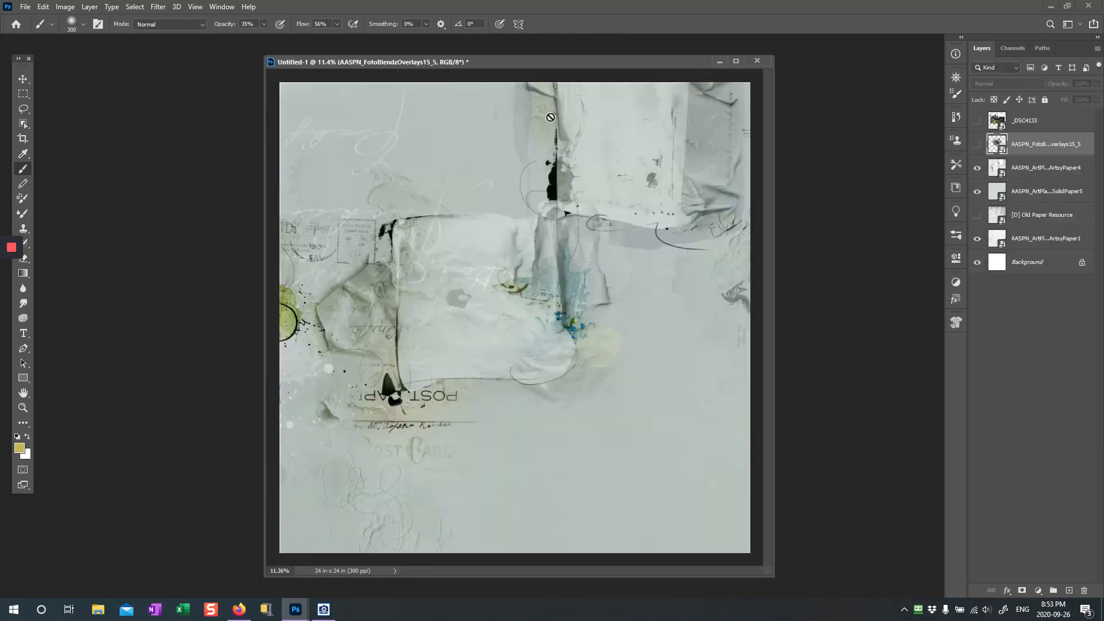
Open Black Cab-Streets-of London-WR1.jpg from the artwork folder, look at the finished piece and close it
{"action": "left_click", "coordinate": [25, 7]}
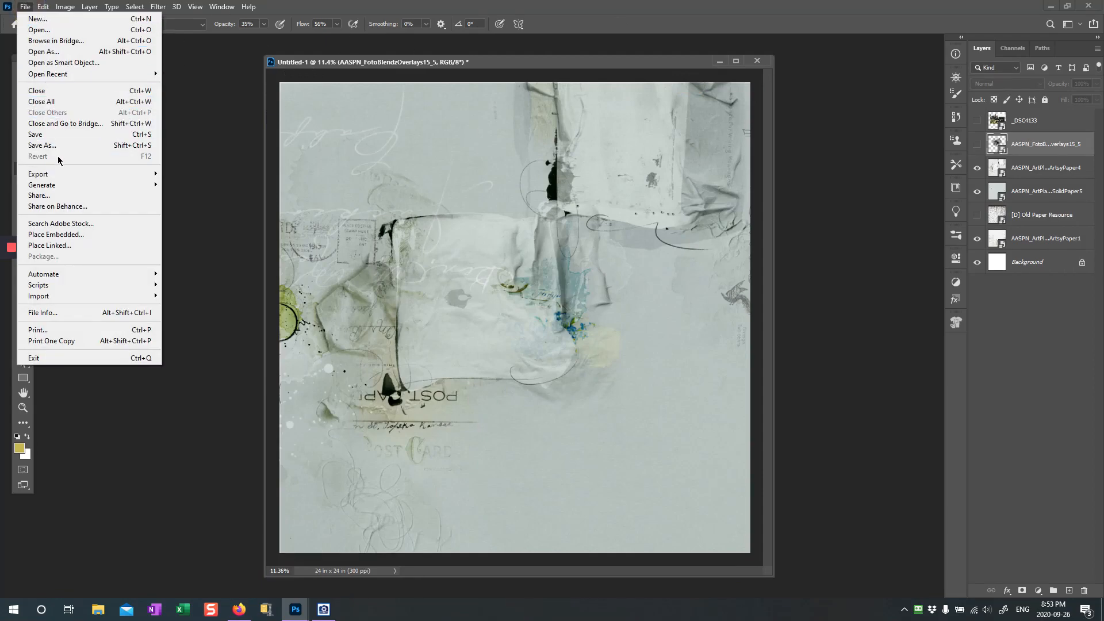
{"action": "left_click", "coordinate": [51, 30]}
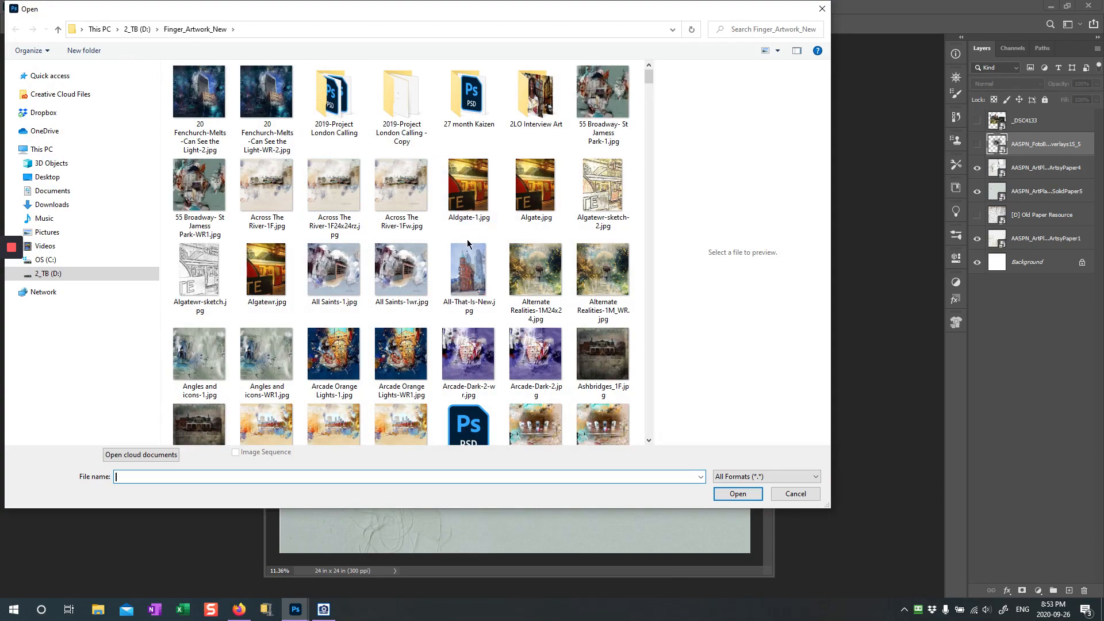
{"action": "scroll", "coordinate": [466, 240], "scroll_direction": "down", "scroll_amount": 8}
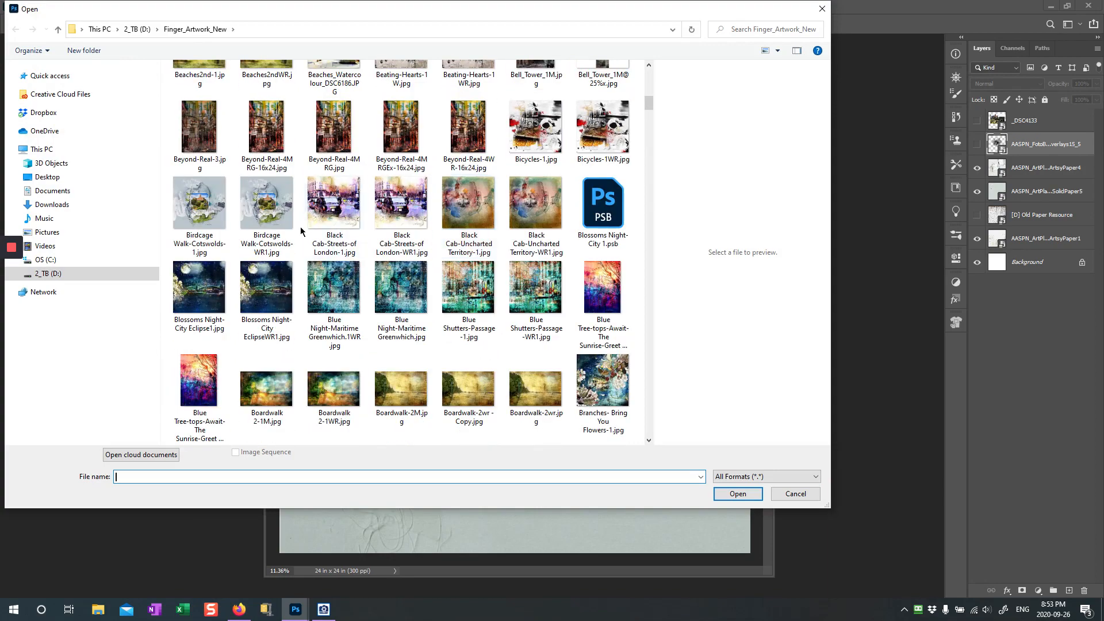
{"action": "left_click", "coordinate": [268, 195]}
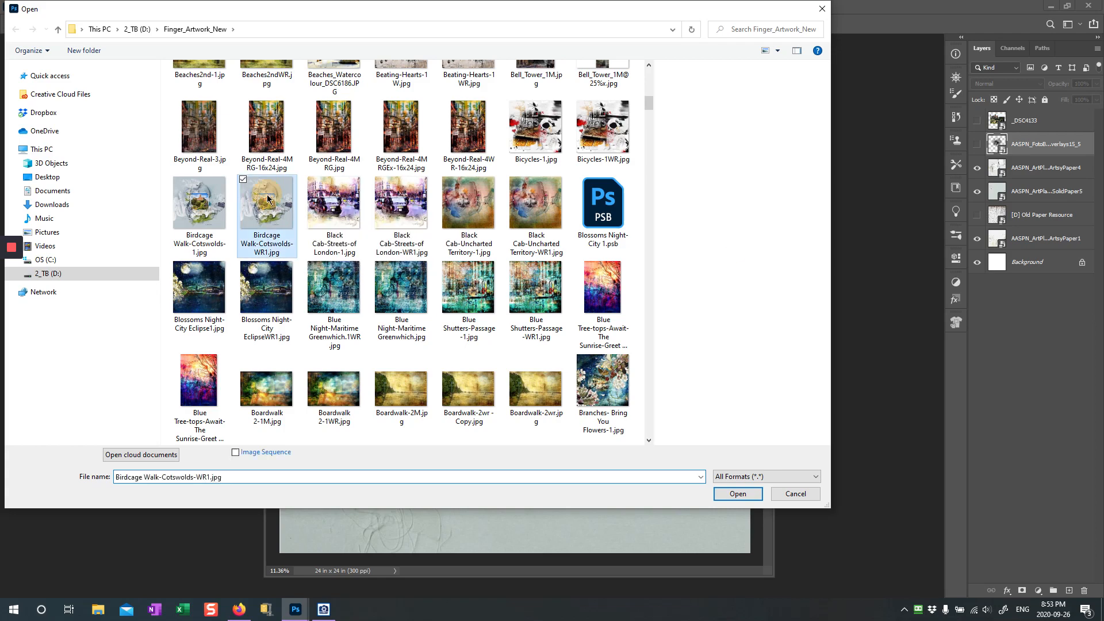
{"action": "left_click", "coordinate": [400, 204]}
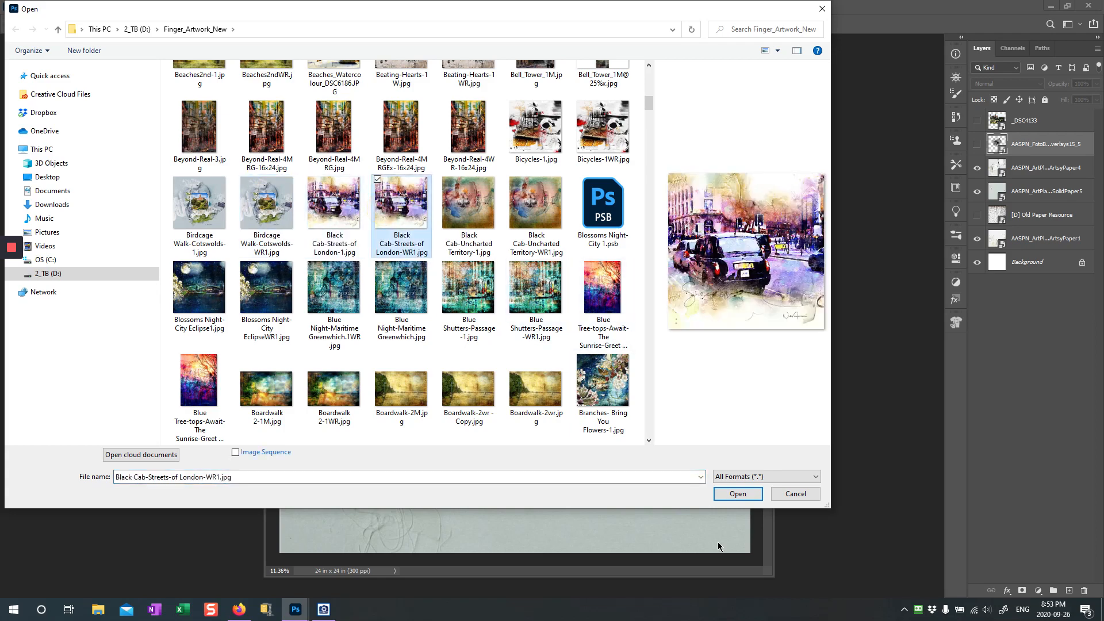
{"action": "left_click", "coordinate": [725, 498]}
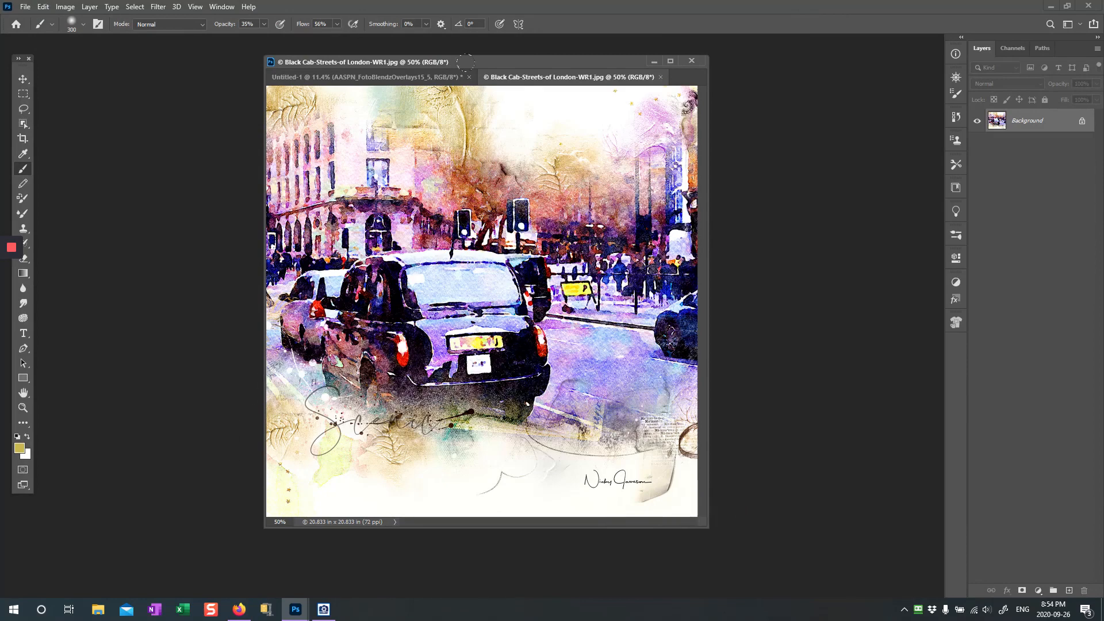
{"action": "left_click", "coordinate": [661, 76]}
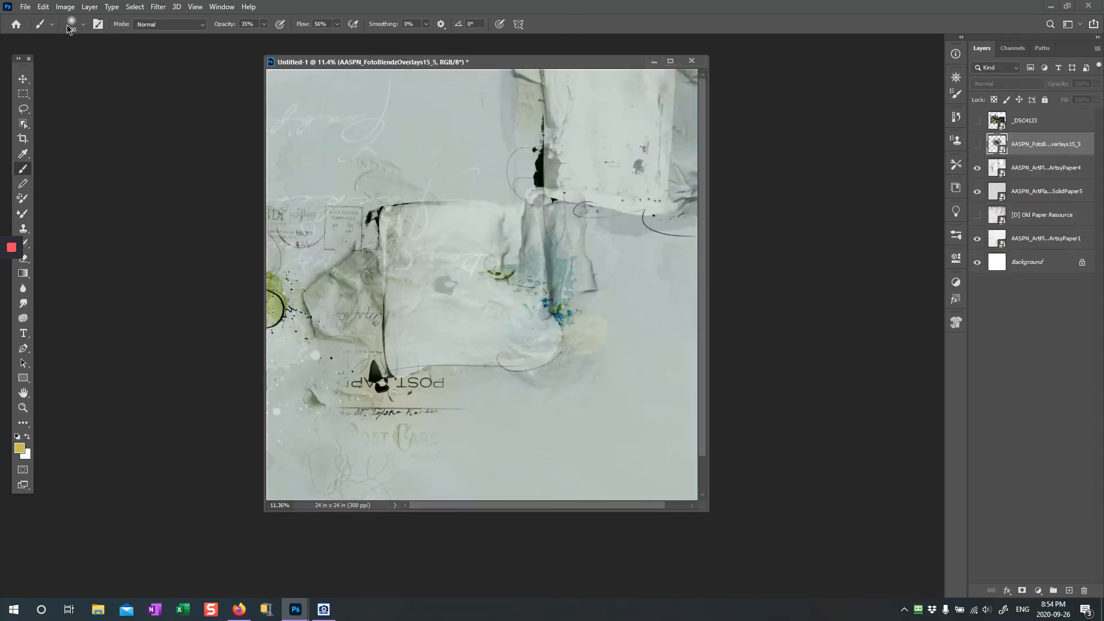
Browse the Finger_Artwork_New folder for a layered artwork file and go into its Incomplete subfolder
{"action": "left_click", "coordinate": [26, 7]}
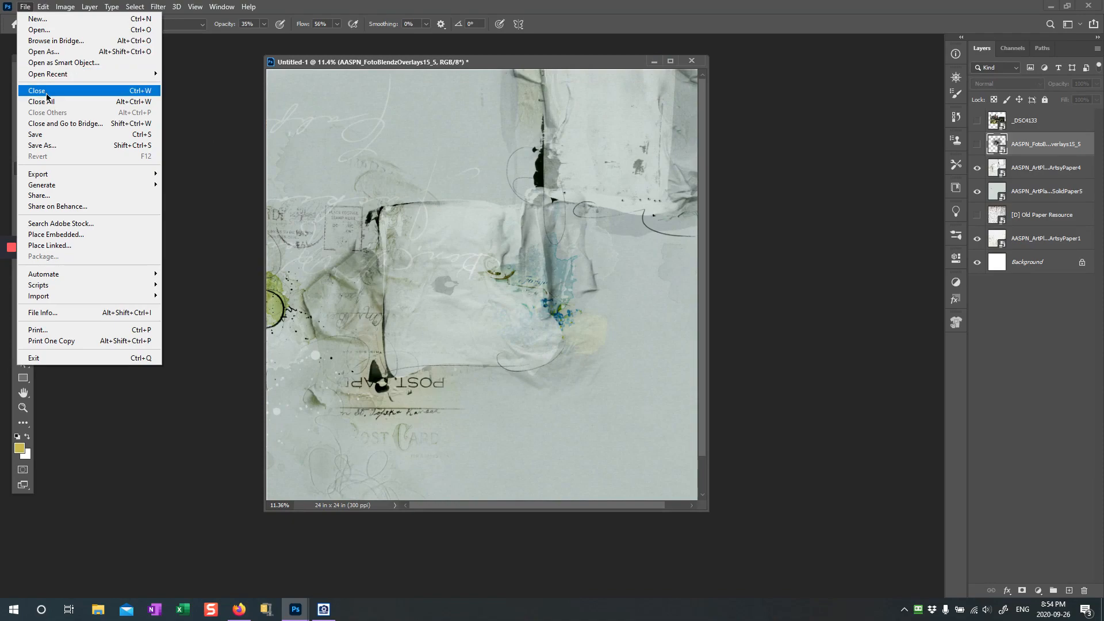
{"action": "left_click", "coordinate": [56, 29]}
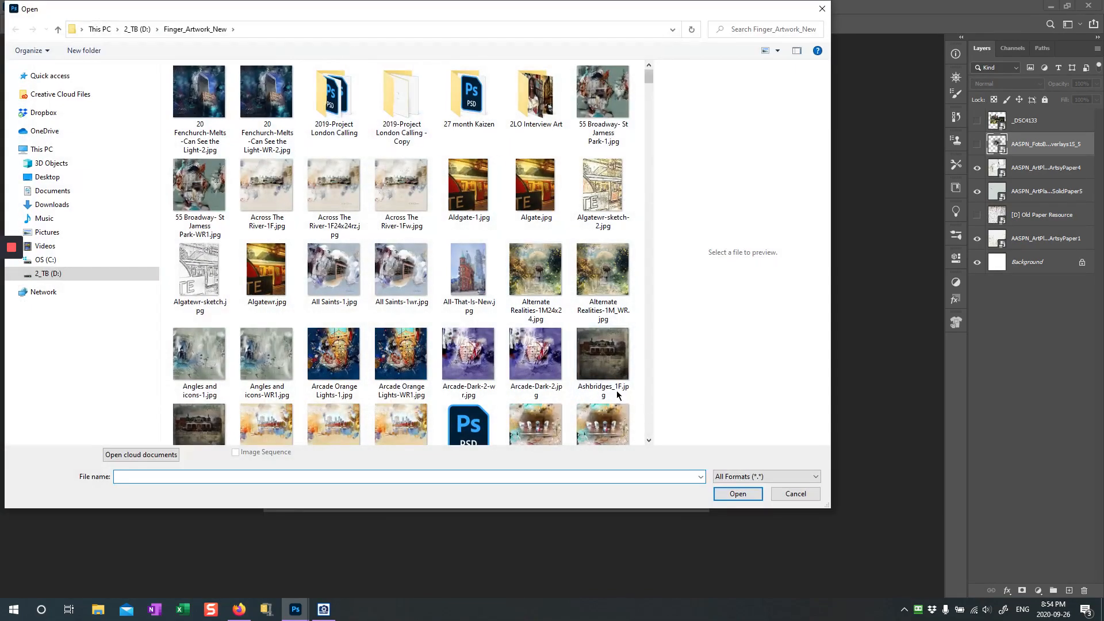
{"action": "scroll", "coordinate": [405, 257], "scroll_direction": "down", "scroll_amount": 10}
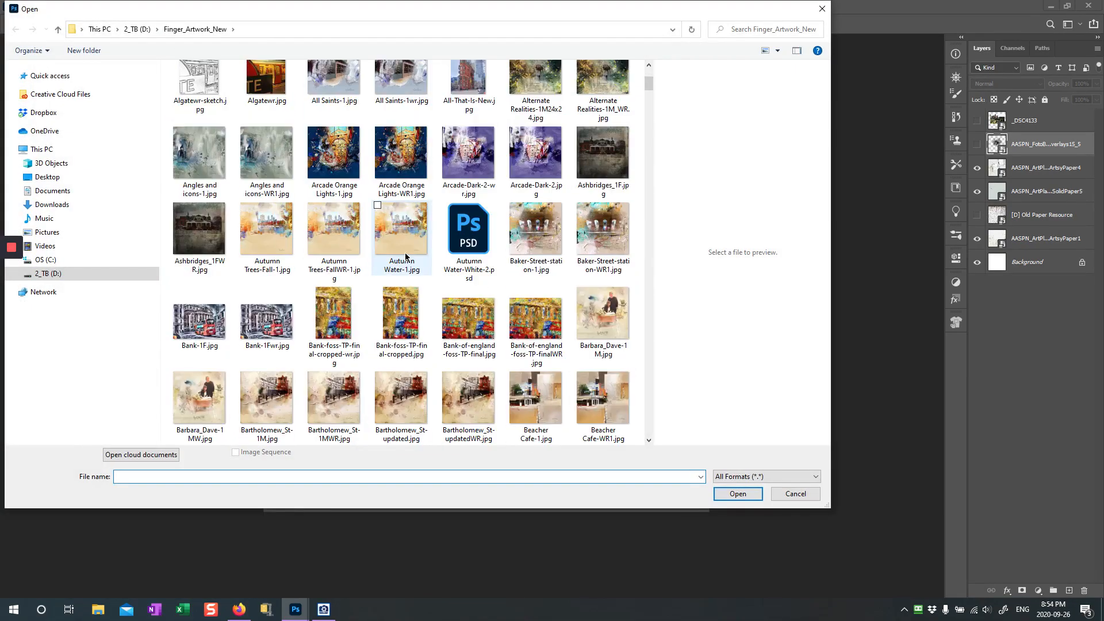
{"action": "scroll", "coordinate": [405, 257], "scroll_direction": "down", "scroll_amount": 4}
{"action": "scroll", "coordinate": [271, 213], "scroll_direction": "up", "scroll_amount": 15}
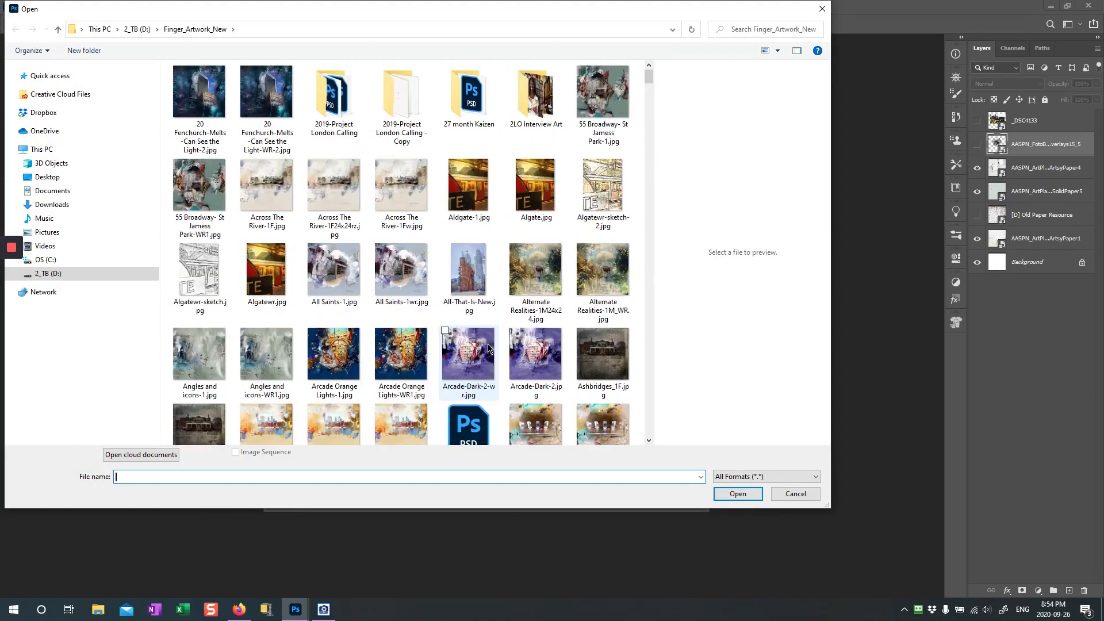
{"action": "left_click", "coordinate": [271, 212]}
{"action": "key", "text": "i"}
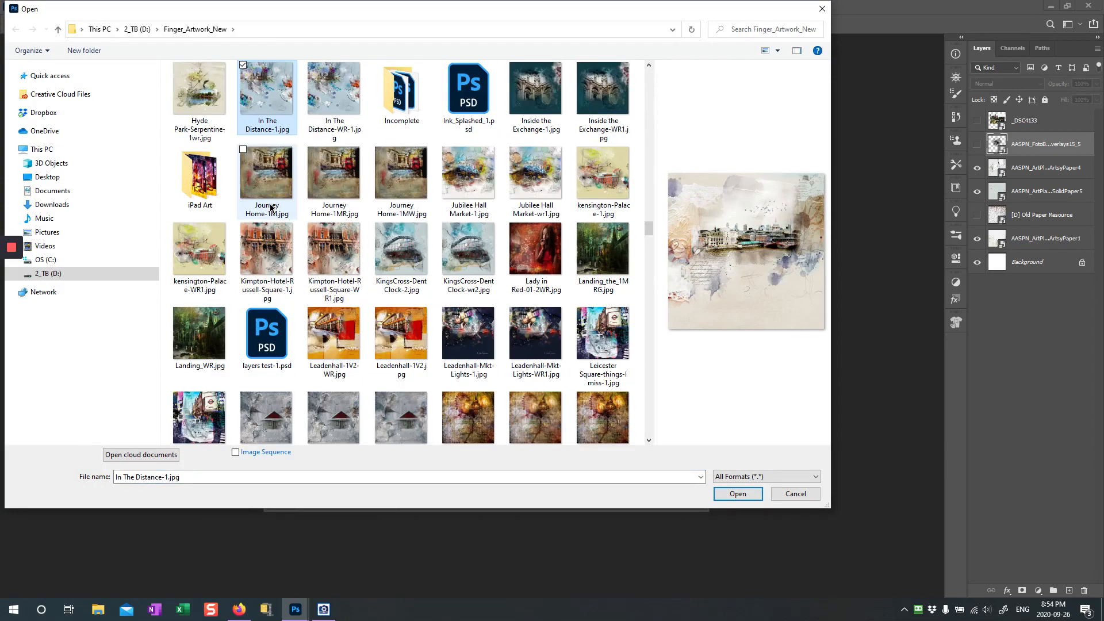
{"action": "left_click", "coordinate": [402, 92]}
{"action": "left_click", "coordinate": [401, 91]}
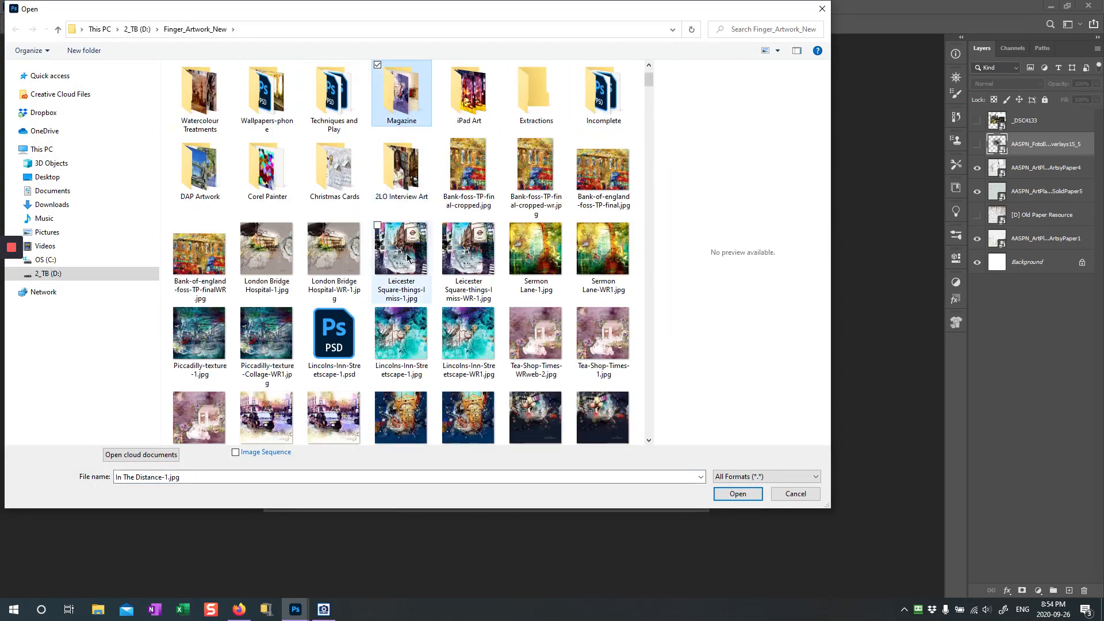
{"action": "mouse_move", "coordinate": [480, 360]}
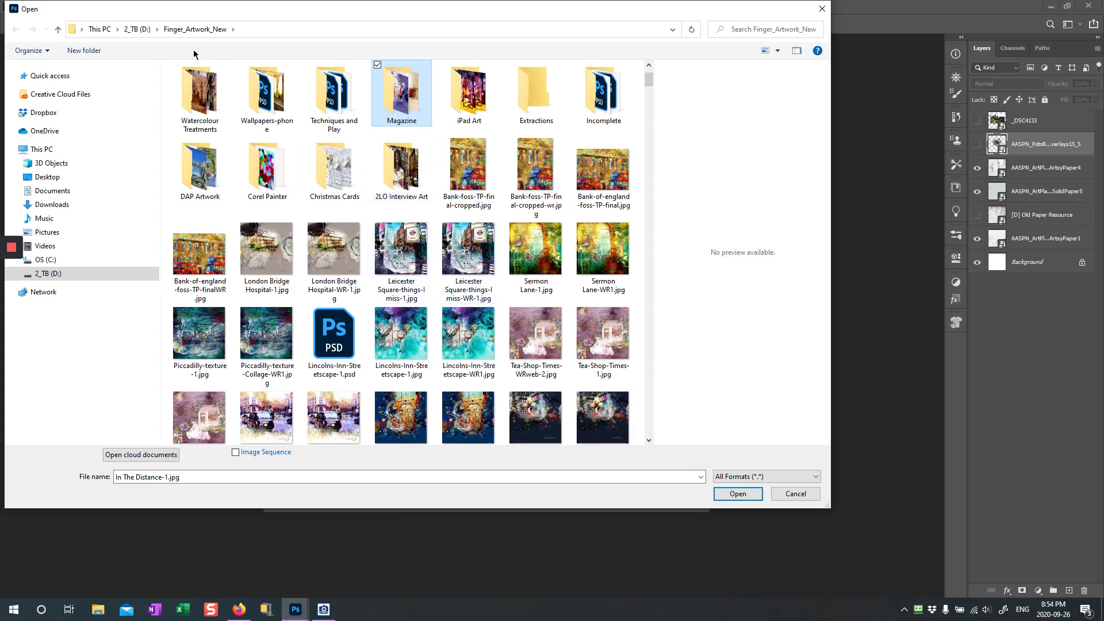
{"action": "double_click", "coordinate": [603, 95]}
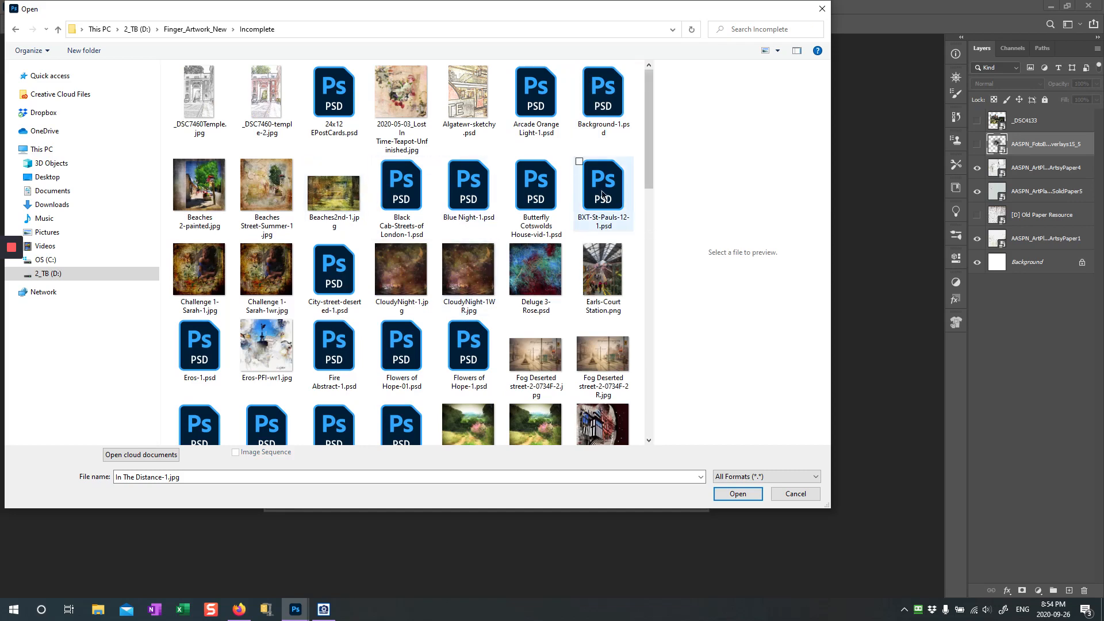
Find London Bridge Hospital-1.psd in the Incomplete folder and open it
{"action": "scroll", "coordinate": [532, 232], "scroll_direction": "down", "scroll_amount": 5}
{"action": "scroll", "coordinate": [532, 232], "scroll_direction": "down", "scroll_amount": 3}
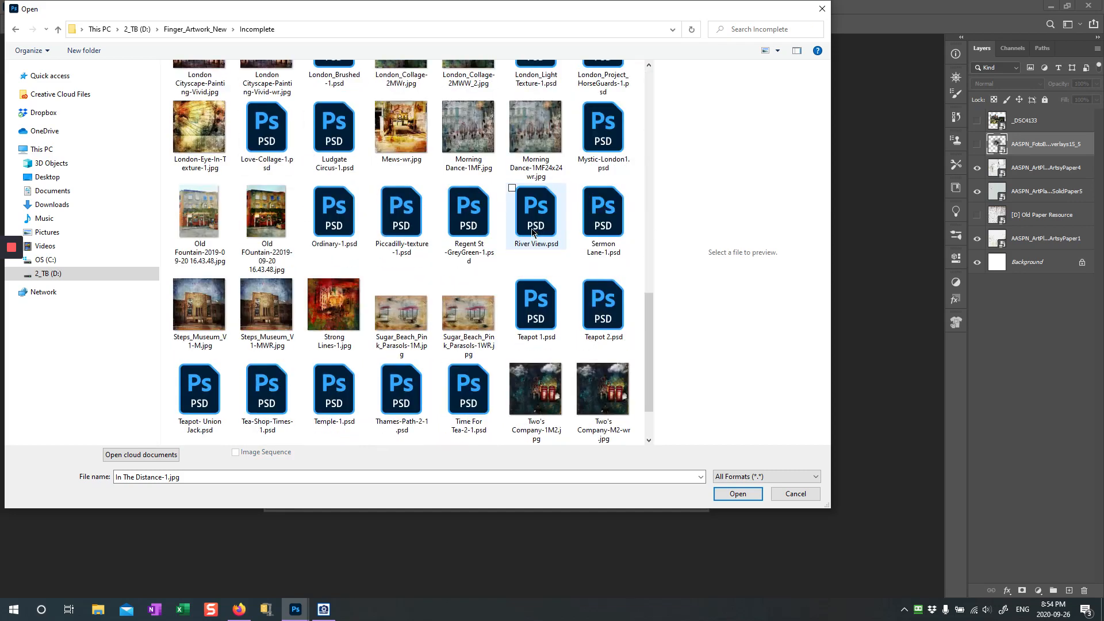
{"action": "scroll", "coordinate": [533, 232], "scroll_direction": "up", "scroll_amount": 3}
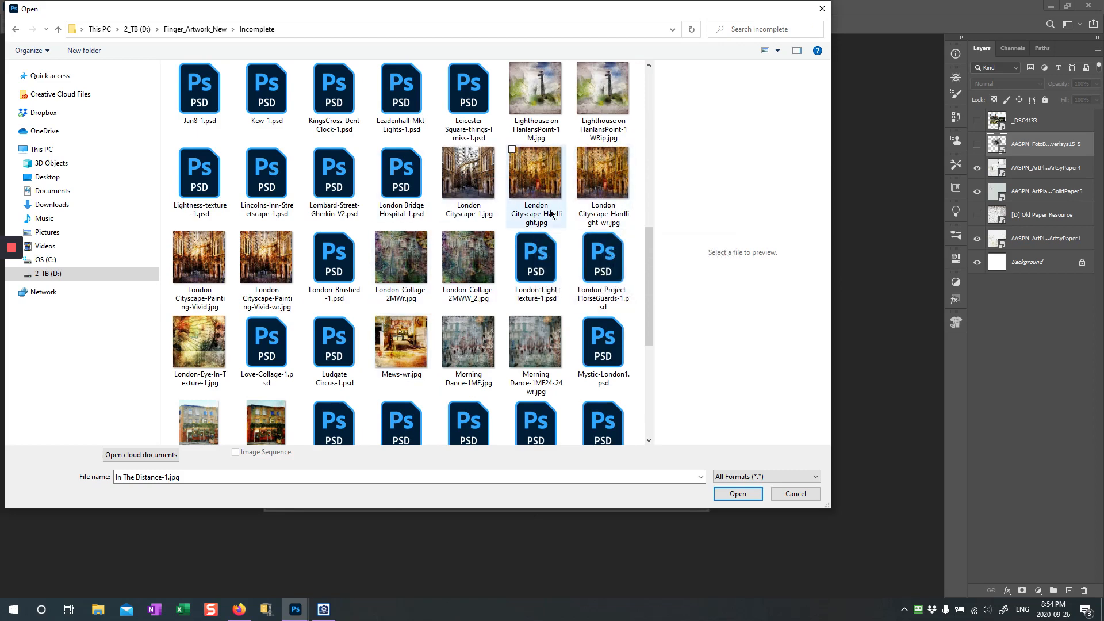
{"action": "left_click", "coordinate": [402, 174]}
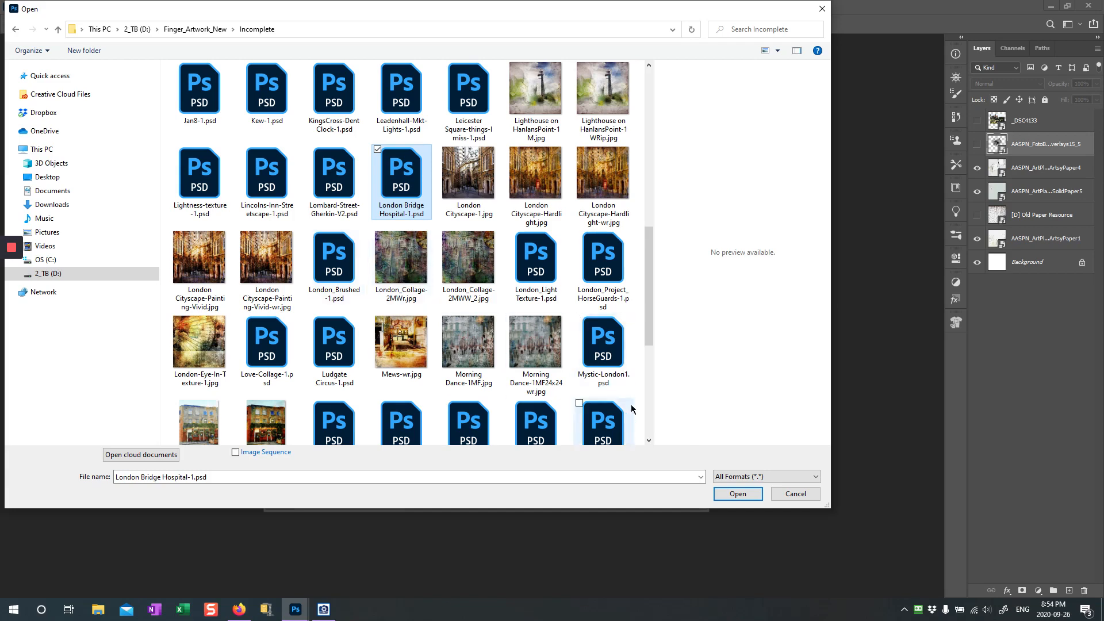
{"action": "left_click", "coordinate": [742, 494]}
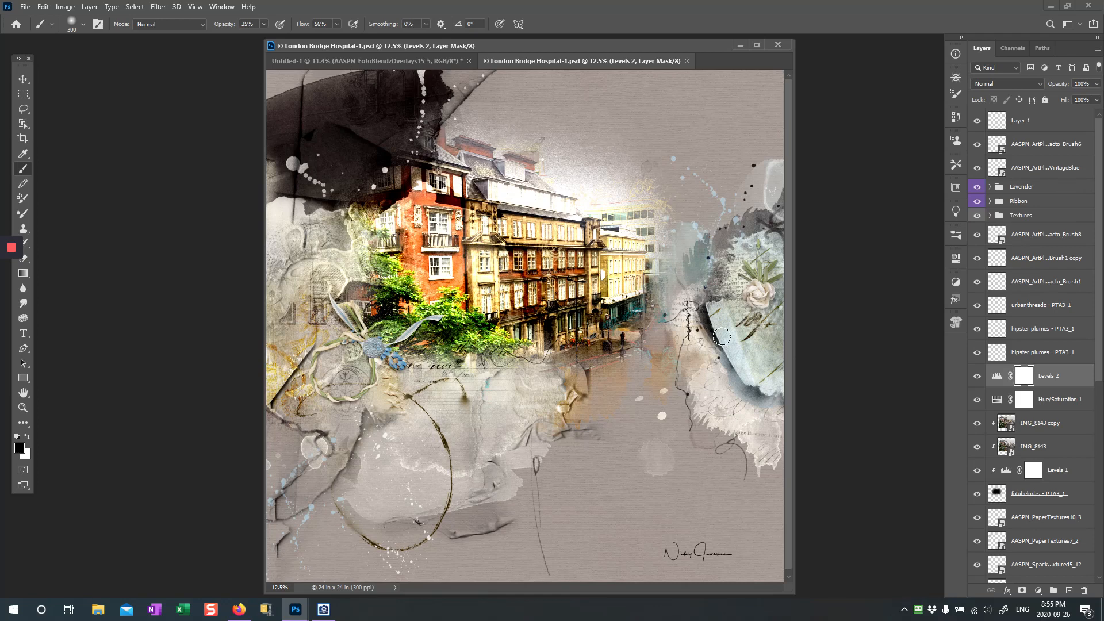
Expand the Textures and Lavender layer groups to inspect their contents, collapsing each one again
{"action": "left_click", "coordinate": [990, 215]}
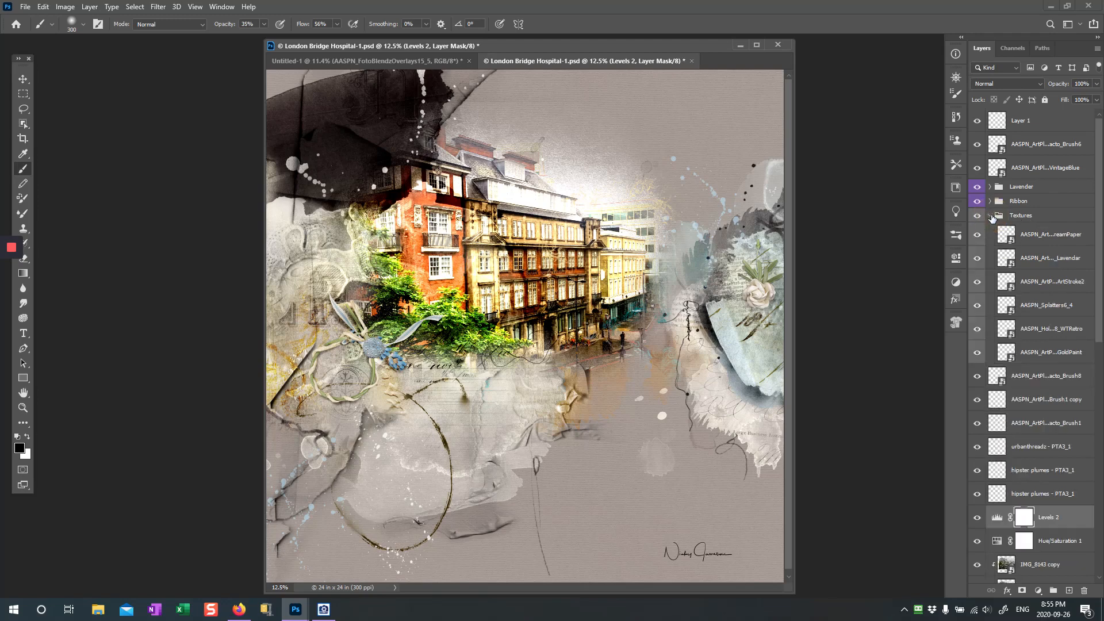
{"action": "left_click", "coordinate": [990, 216]}
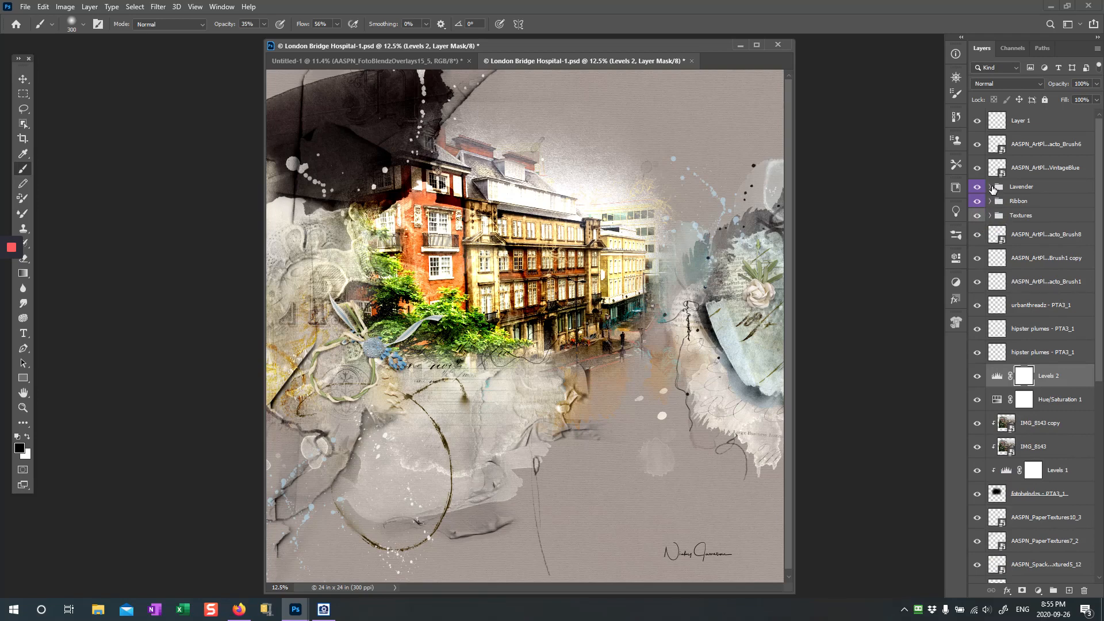
{"action": "left_click", "coordinate": [990, 187]}
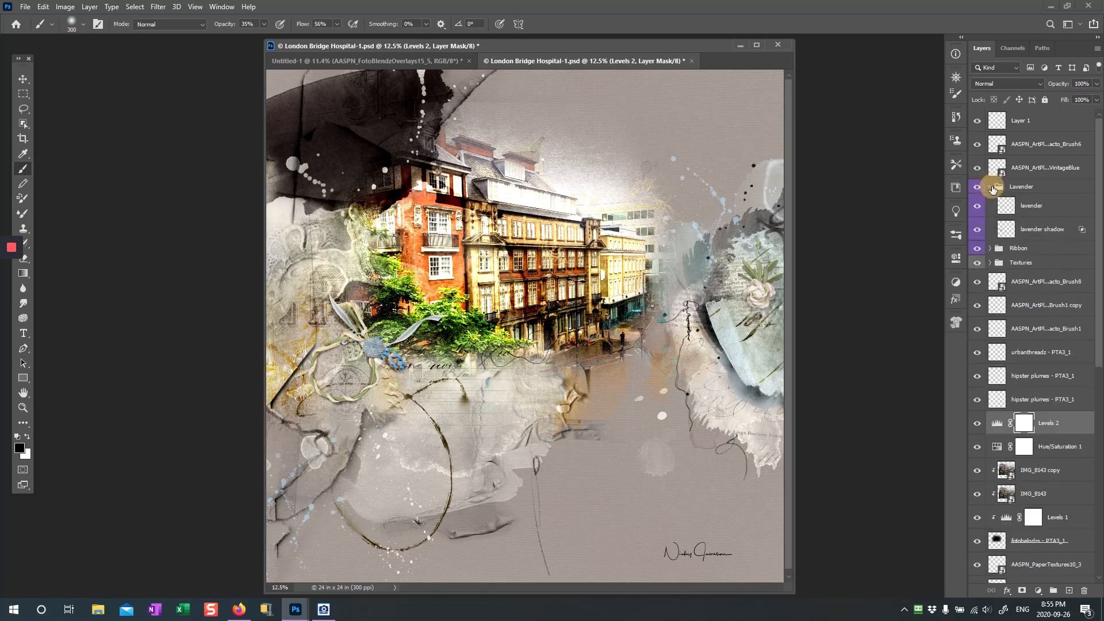
{"action": "left_click", "coordinate": [990, 187]}
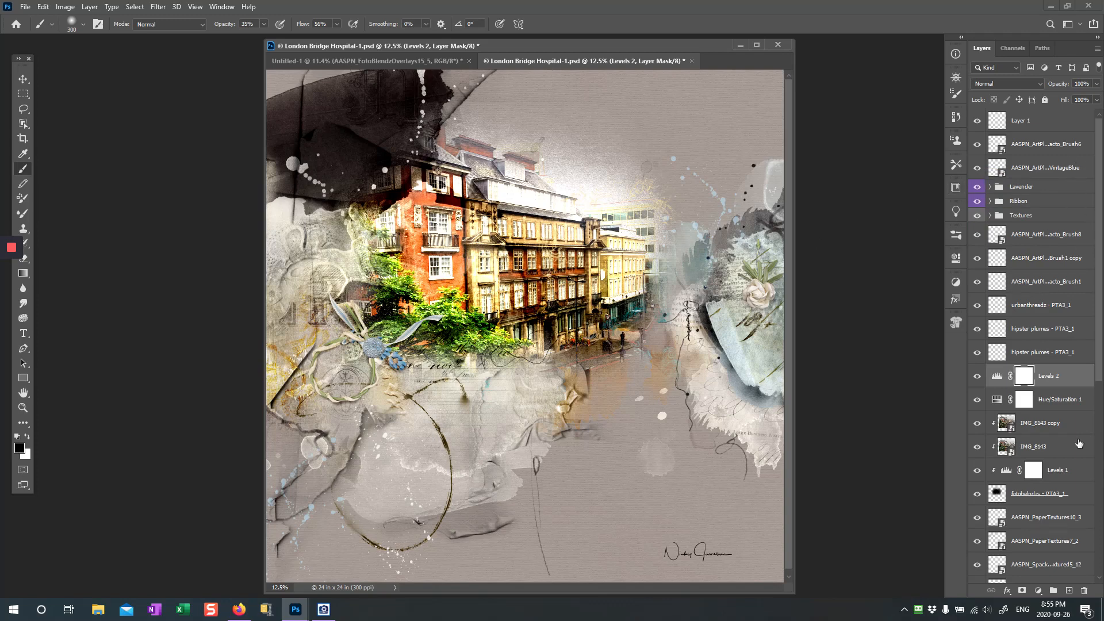
Hide and reshow the clipping mask layer beneath the IMG_8143 photos, and review the whole layer stack down to the Background
{"action": "scroll", "coordinate": [1043, 451], "scroll_direction": "down", "scroll_amount": 3}
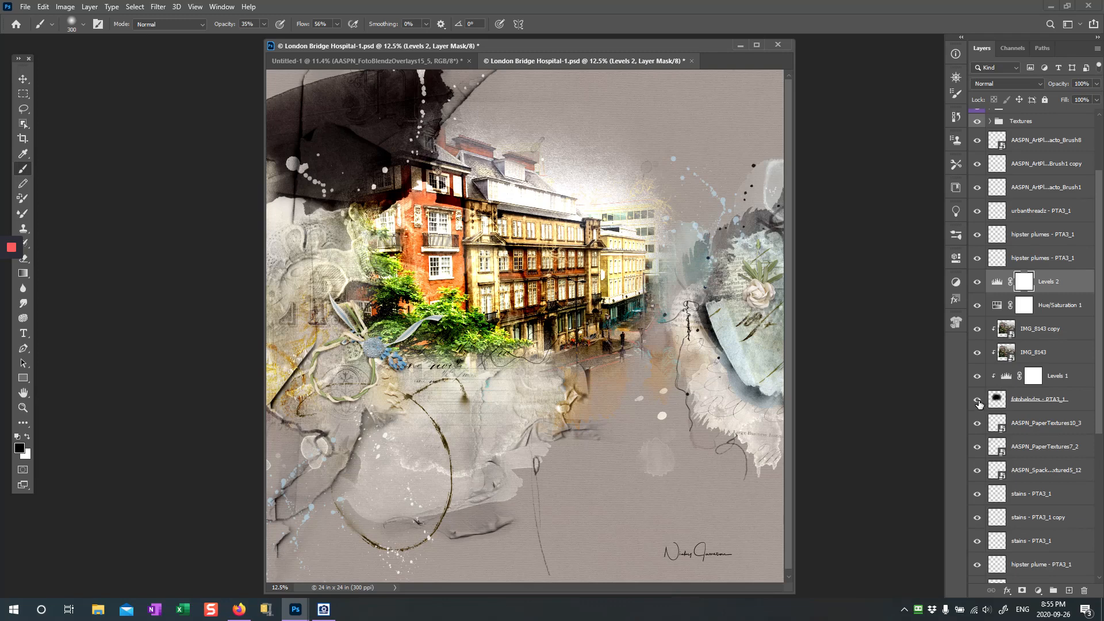
{"action": "left_click_drag", "start_coordinate": [977, 376], "coordinate": [976, 328]}
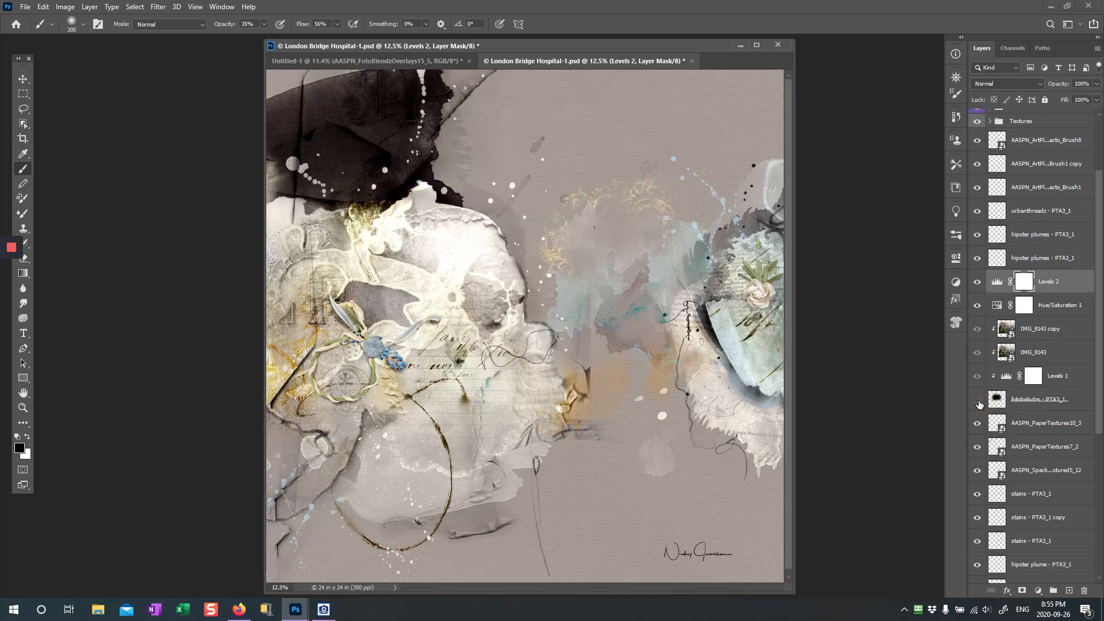
{"action": "left_click", "coordinate": [977, 400]}
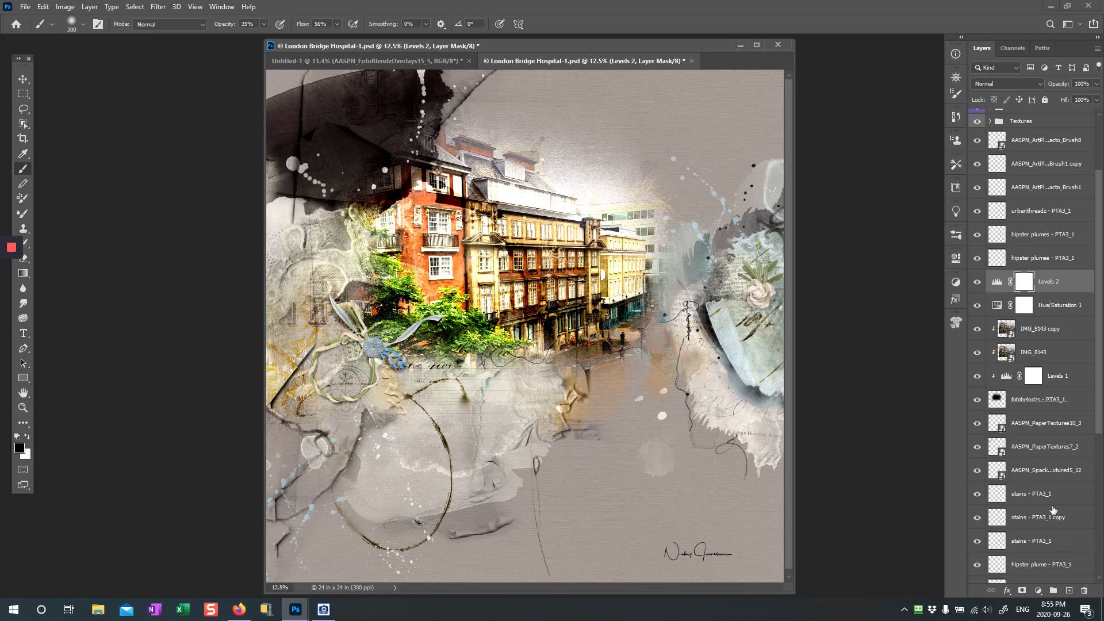
{"action": "scroll", "coordinate": [1053, 510], "scroll_direction": "down", "scroll_amount": 5}
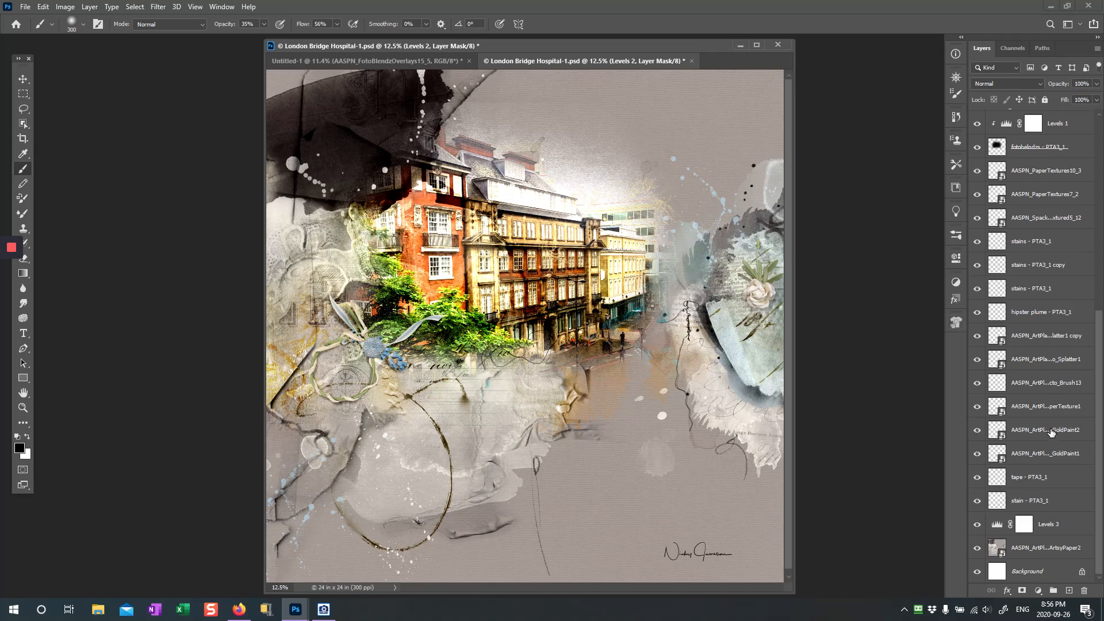
{"action": "scroll", "coordinate": [1052, 432], "scroll_direction": "up", "scroll_amount": 10}
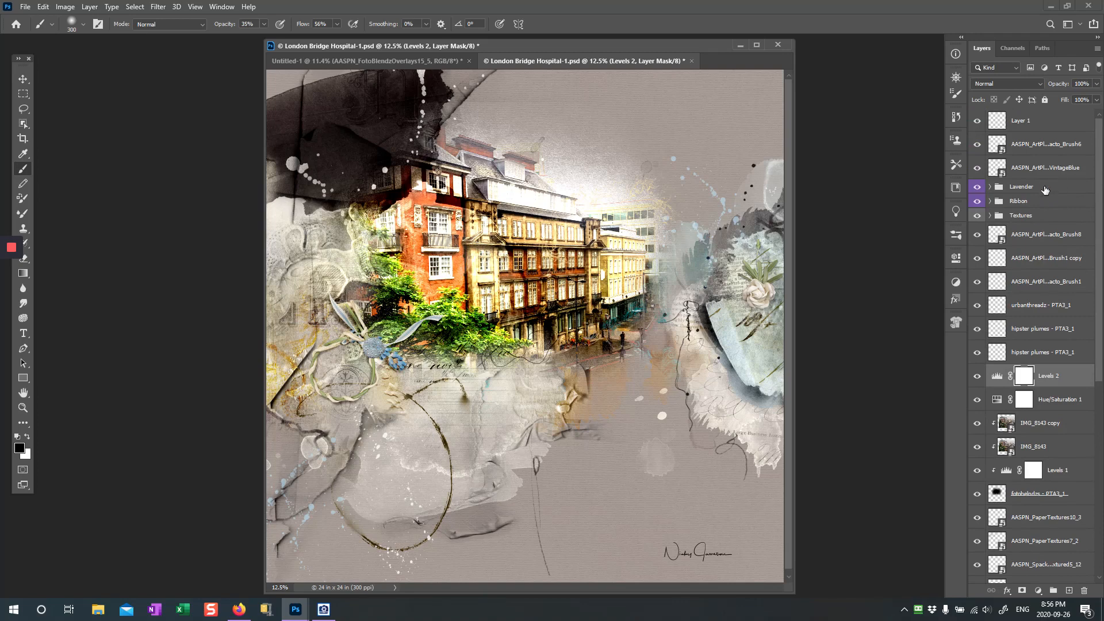
{"action": "scroll", "coordinate": [1045, 191], "scroll_direction": "down", "scroll_amount": 9}
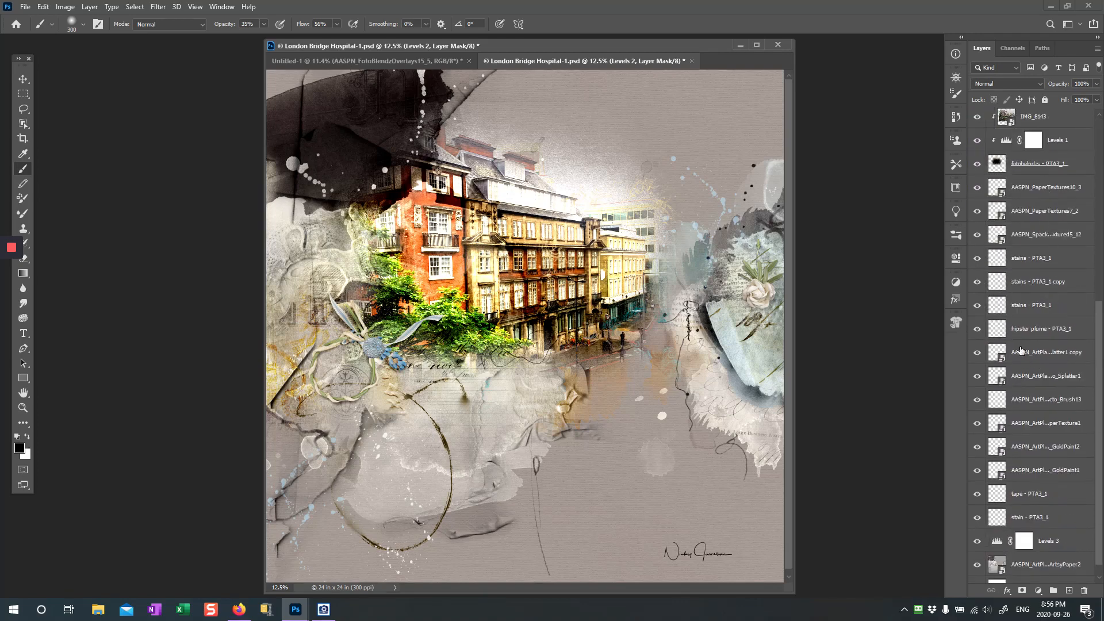
Toggle the Levels 3, Levels 1 and Levels 2 adjustment layers off and on to compare their effect on the collage
{"action": "scroll", "coordinate": [1045, 373], "scroll_direction": "down", "scroll_amount": 1}
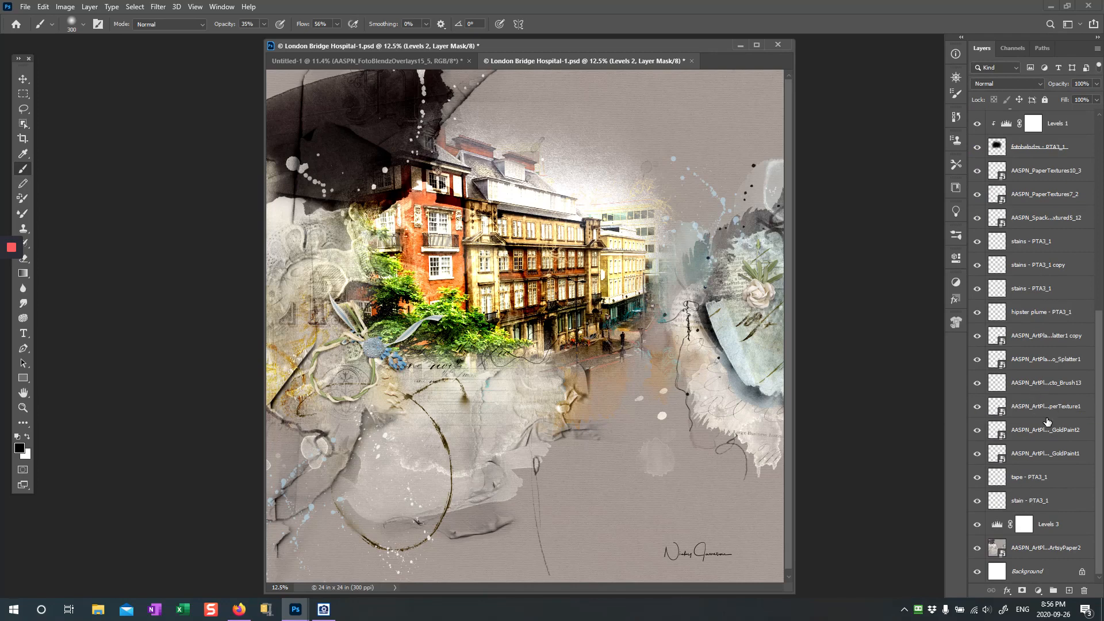
{"action": "left_click", "coordinate": [976, 525]}
{"action": "left_click", "coordinate": [976, 526]}
{"action": "scroll", "coordinate": [1036, 424], "scroll_direction": "up", "scroll_amount": 4}
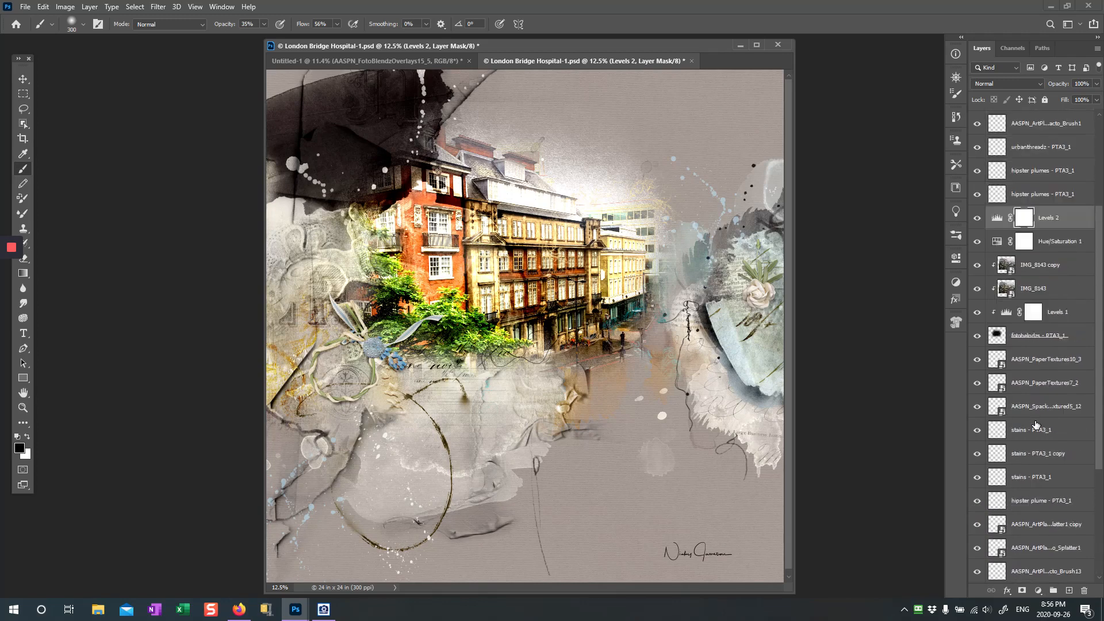
{"action": "scroll", "coordinate": [1036, 425], "scroll_direction": "up", "scroll_amount": 1}
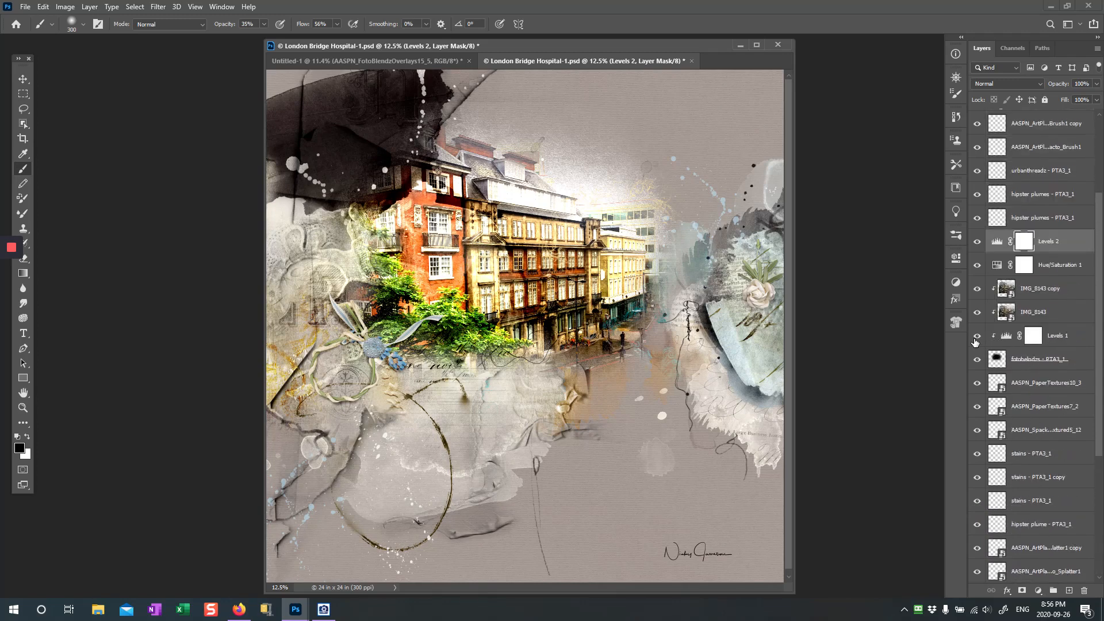
{"action": "left_click", "coordinate": [976, 336], "text": "alt"}
{"action": "scroll", "coordinate": [1007, 328], "scroll_direction": "up", "scroll_amount": 3}
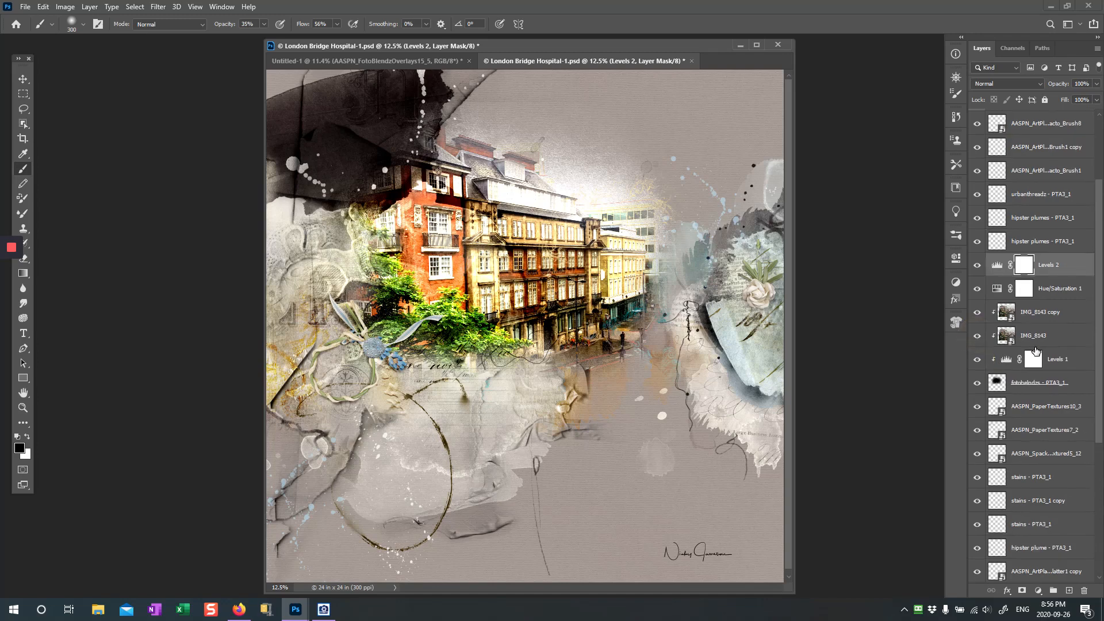
{"action": "left_click", "coordinate": [976, 313]}
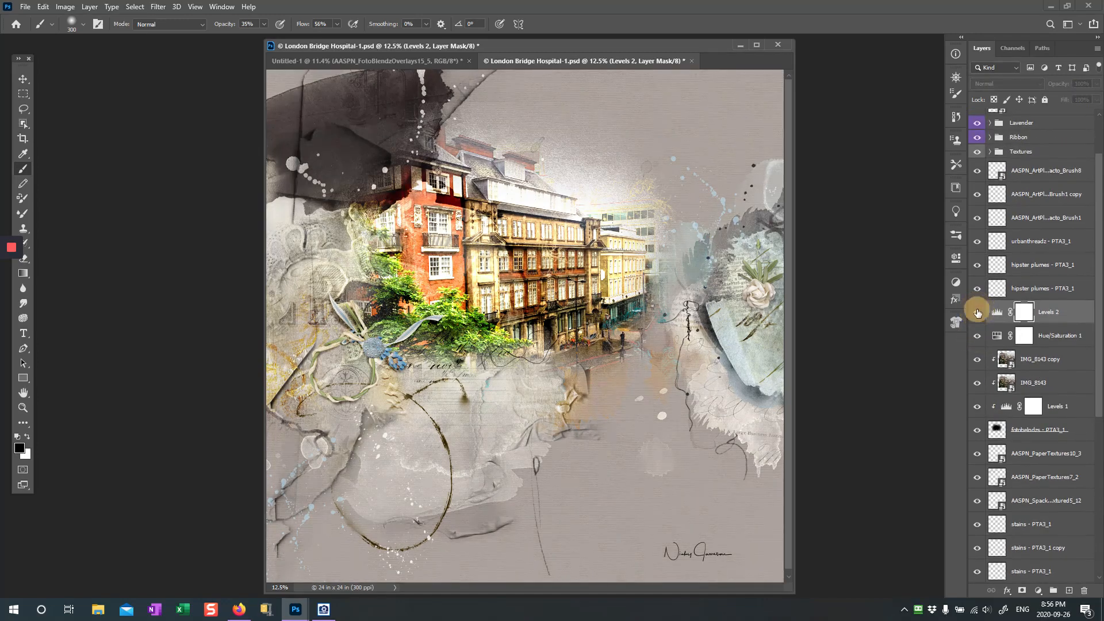
{"action": "left_click", "coordinate": [976, 312]}
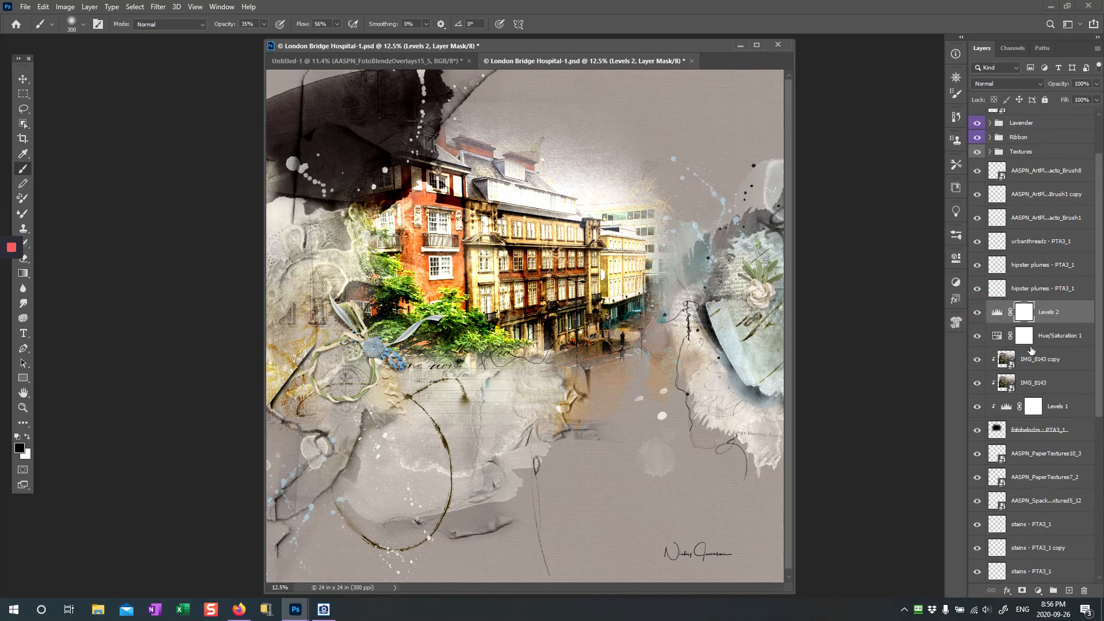
Review the layer stack once more and close London Bridge Hospital-1.psd without saving changes
{"action": "scroll", "coordinate": [1058, 464], "scroll_direction": "up", "scroll_amount": 3}
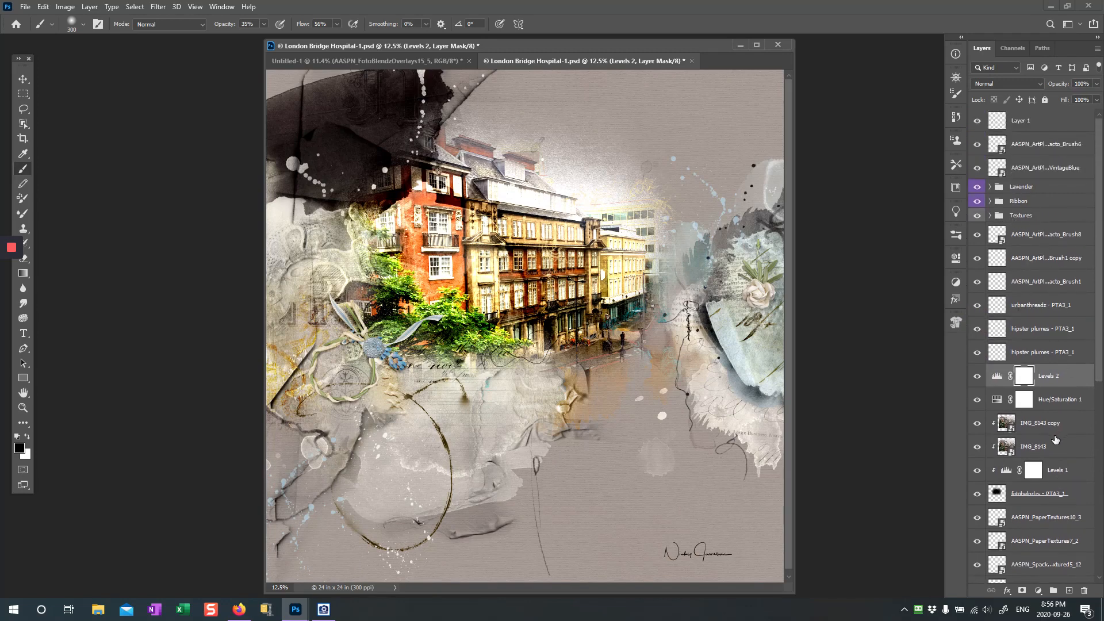
{"action": "scroll", "coordinate": [1058, 440], "scroll_direction": "down", "scroll_amount": 9}
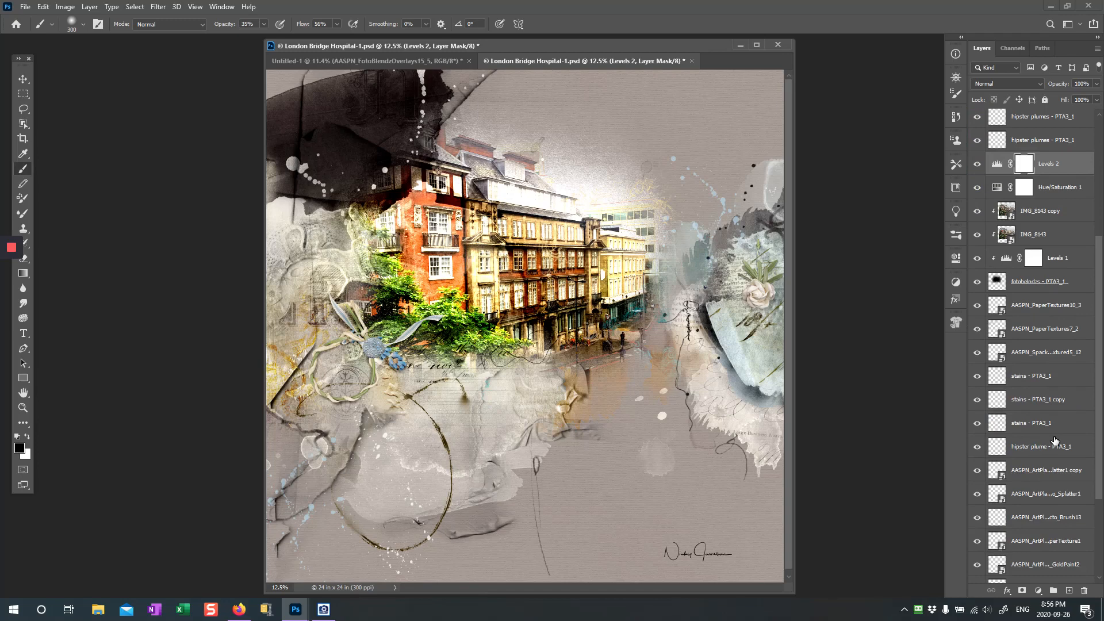
{"action": "scroll", "coordinate": [1055, 441], "scroll_direction": "up", "scroll_amount": 9}
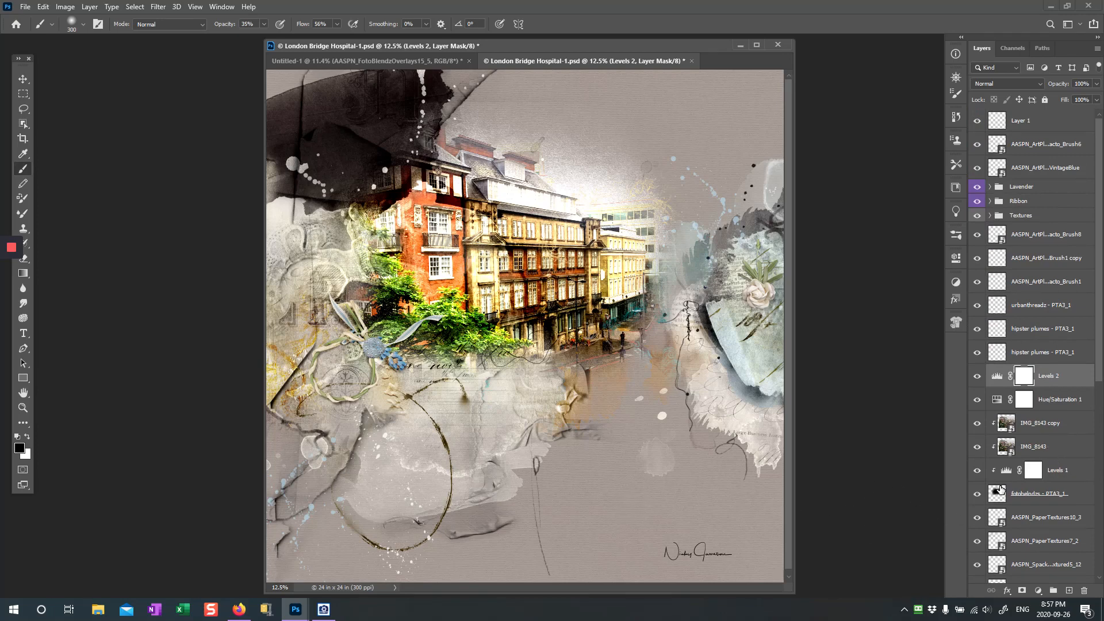
{"action": "scroll", "coordinate": [1000, 489], "scroll_direction": "down", "scroll_amount": 5}
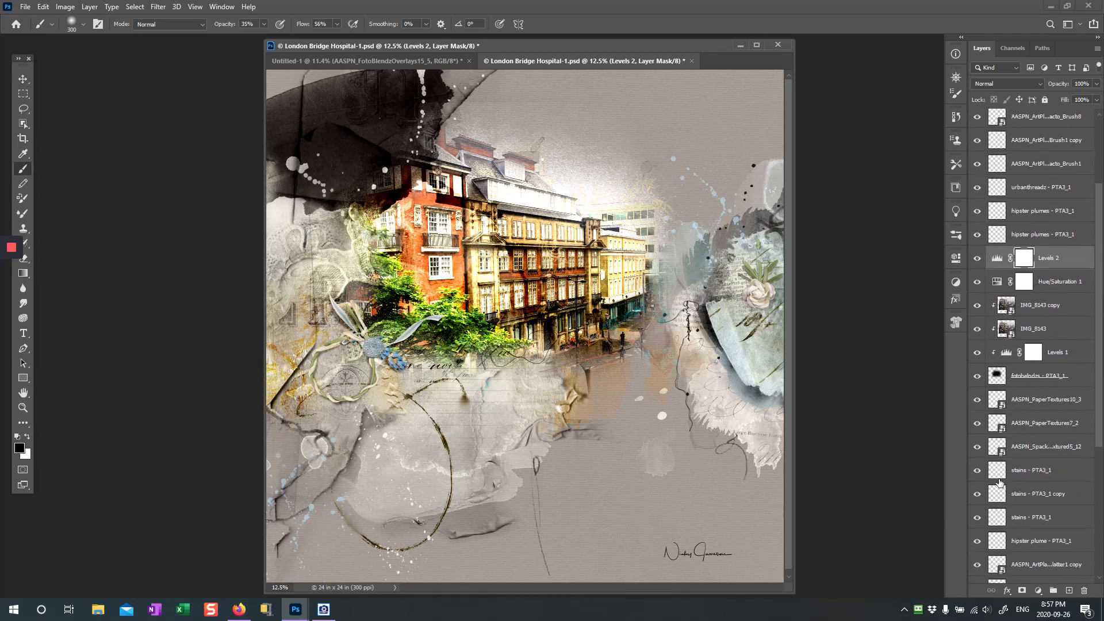
{"action": "left_click", "coordinate": [690, 60]}
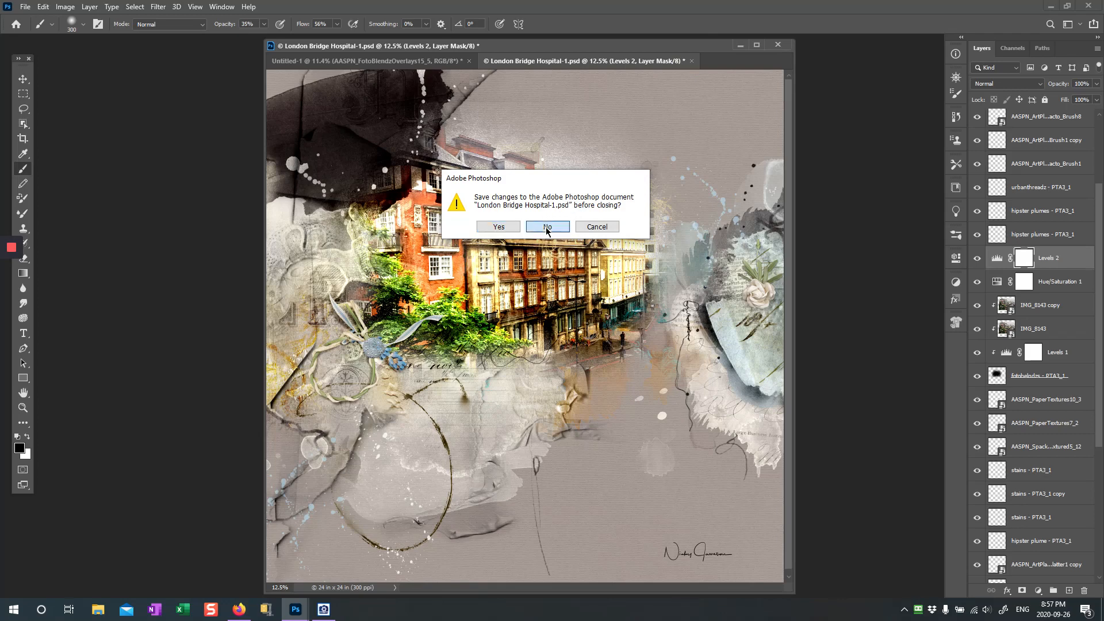
{"action": "left_click", "coordinate": [546, 227]}
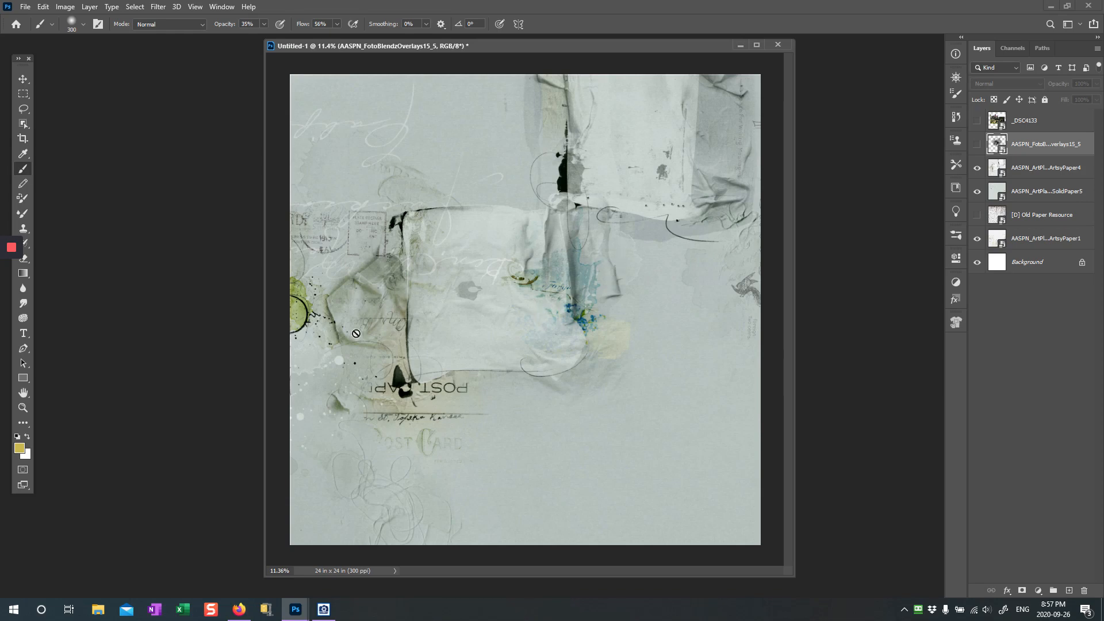
Hide the ArtsyPaper1, SolidPaper5 and ArtsyPaper4 layers in Untitled-1 and make the Background layer active
{"action": "left_click", "coordinate": [1003, 237]}
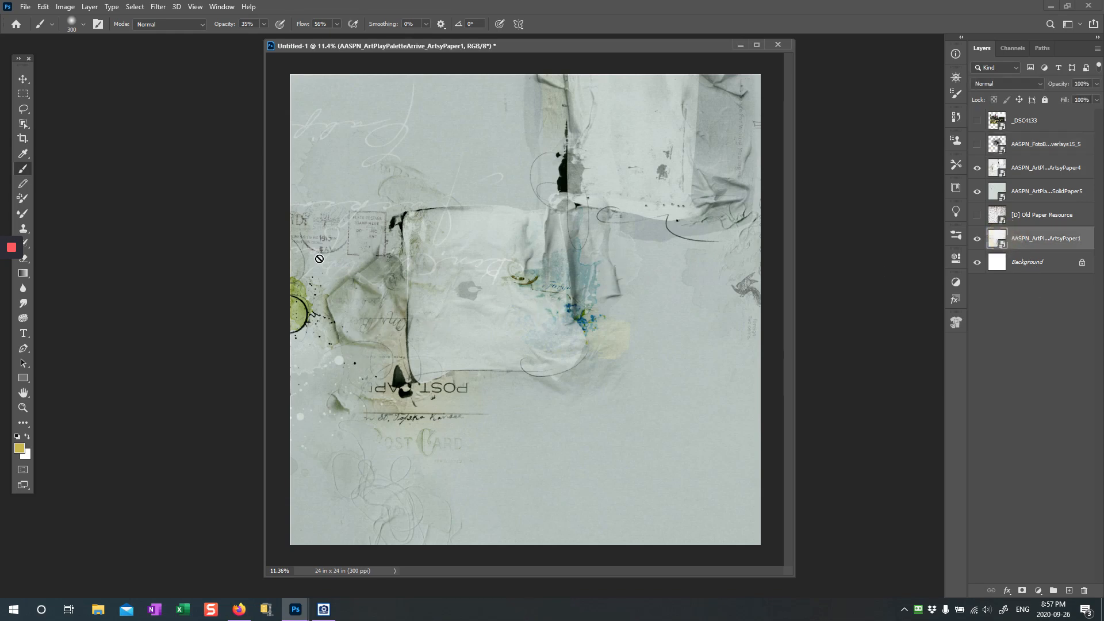
{"action": "left_click", "coordinate": [999, 218]}
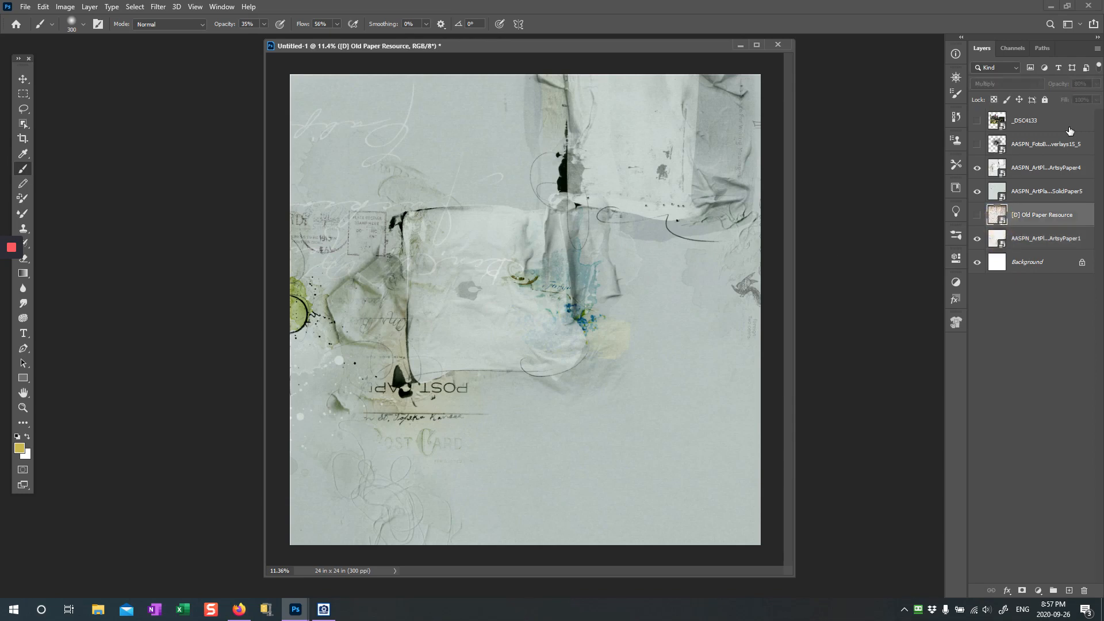
{"action": "left_click", "coordinate": [1027, 127]}
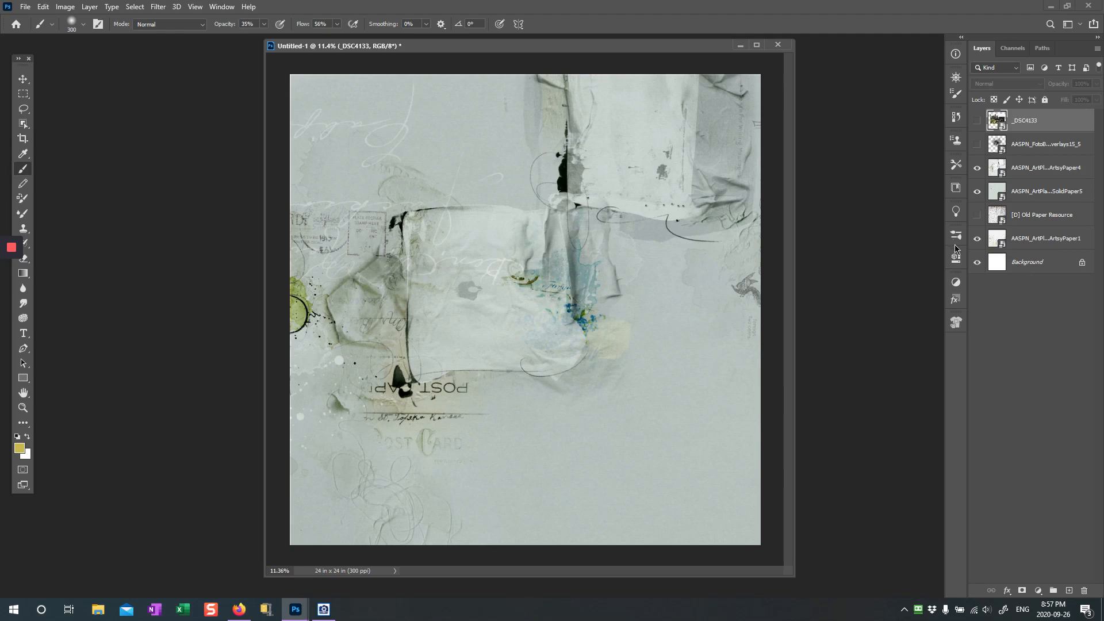
{"action": "left_click", "coordinate": [977, 239]}
{"action": "left_click", "coordinate": [978, 191]}
{"action": "left_click", "coordinate": [978, 167]}
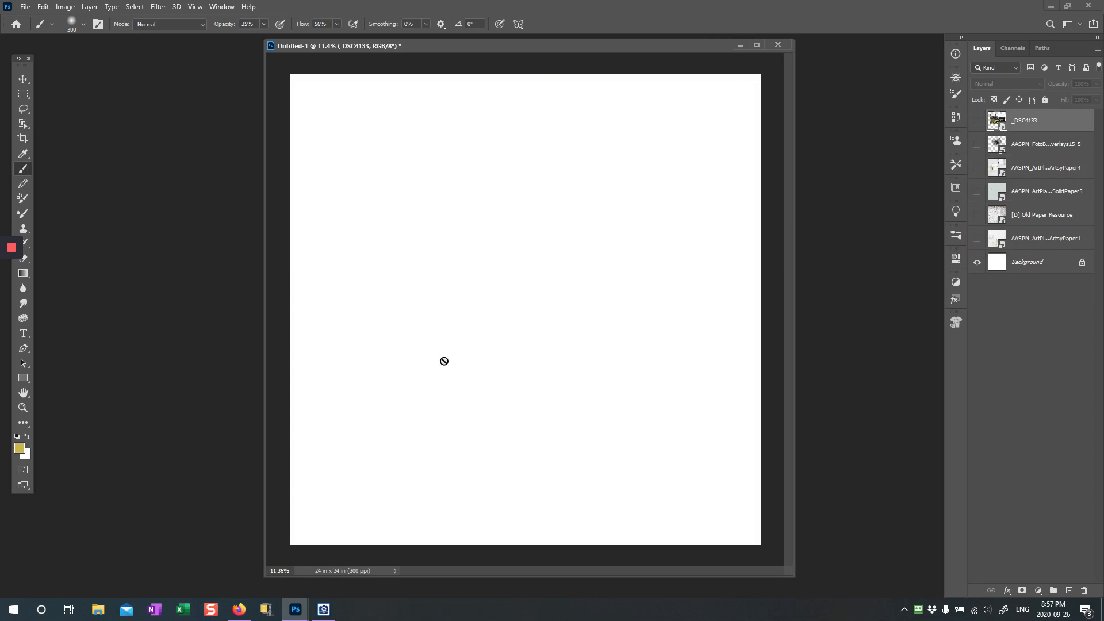
{"action": "left_click", "coordinate": [1043, 263]}
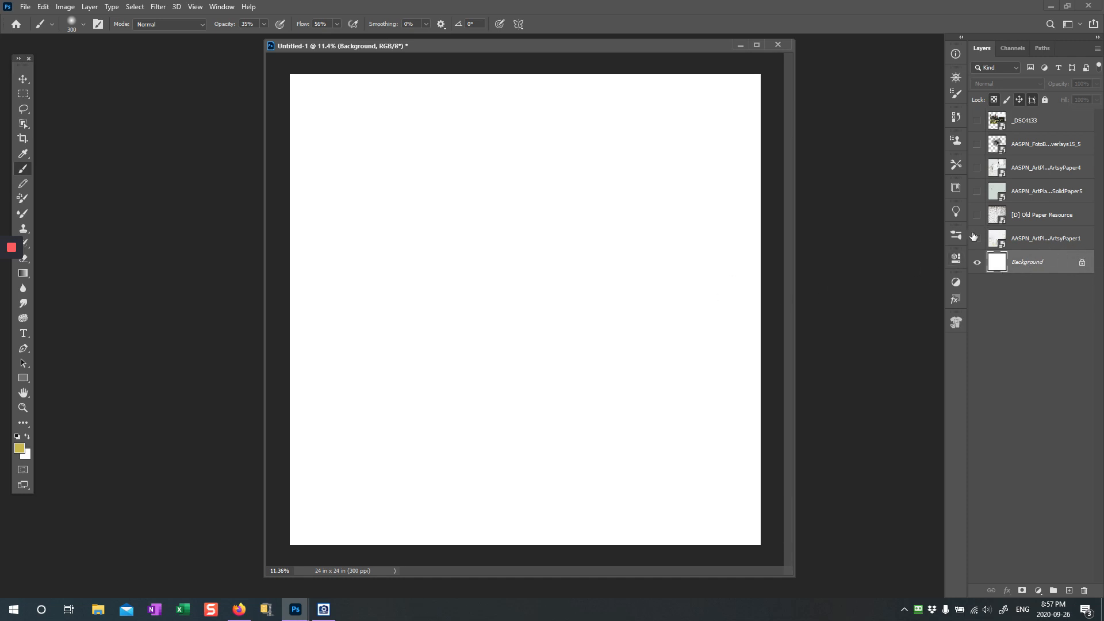
Switch to ACDSee and place AASPN_ArtPlayPaletteArrive_SolidPaper4.jpg from the ArtPlay Palette Arrive A Paperie folder into the Untitled-1 Photoshop document
{"action": "left_click", "coordinate": [323, 610]}
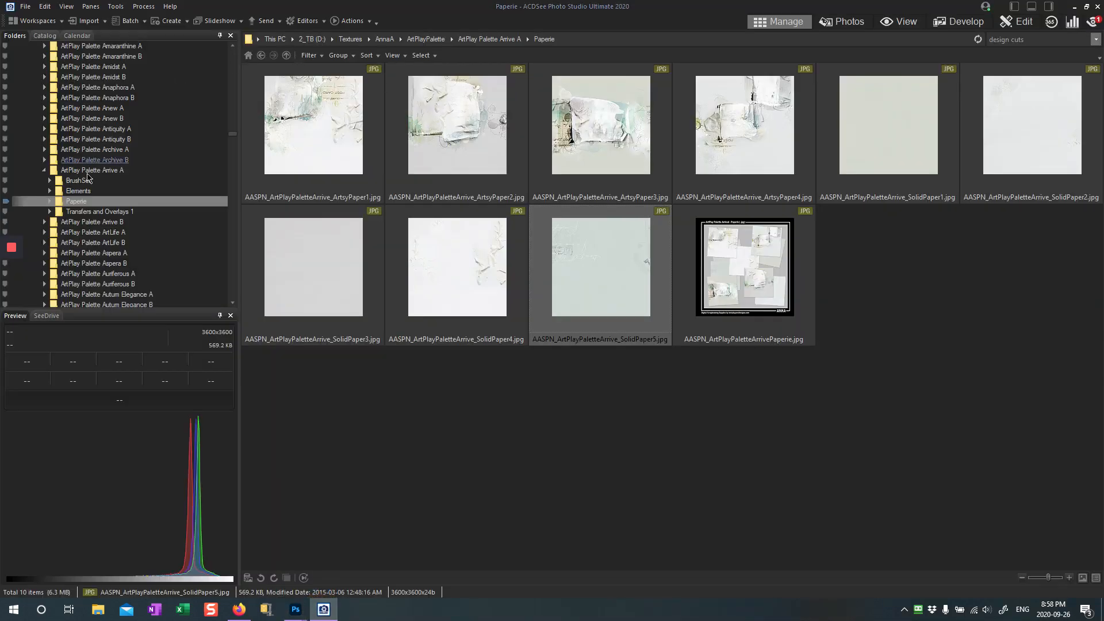
{"action": "scroll", "coordinate": [103, 203], "scroll_direction": "down", "scroll_amount": 1}
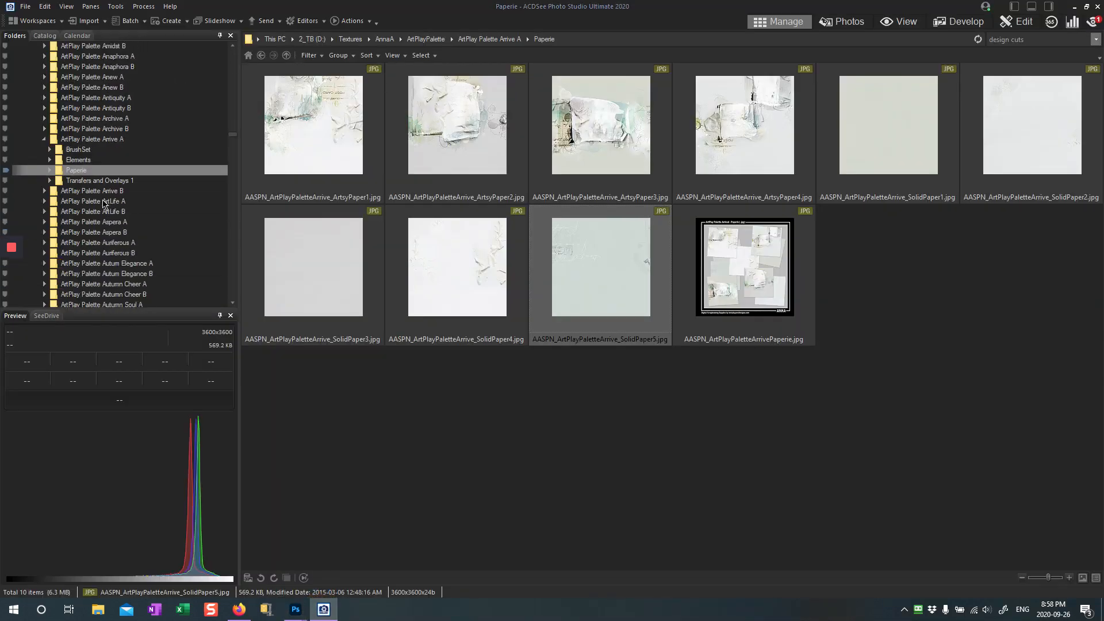
{"action": "scroll", "coordinate": [103, 203], "scroll_direction": "down", "scroll_amount": 10}
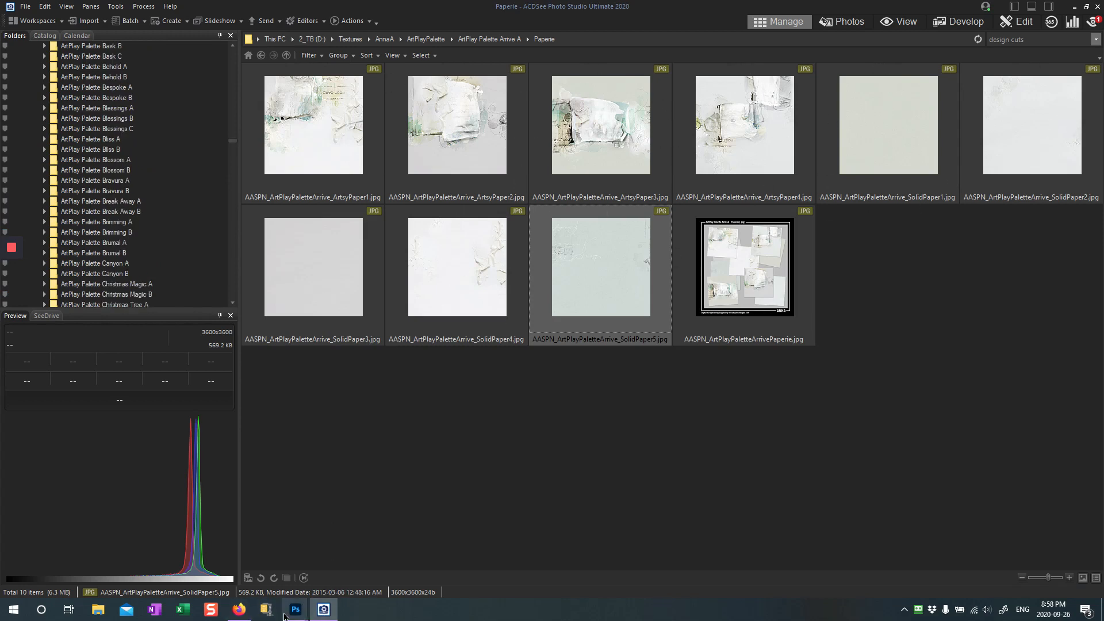
{"action": "mouse_move", "coordinate": [293, 612]}
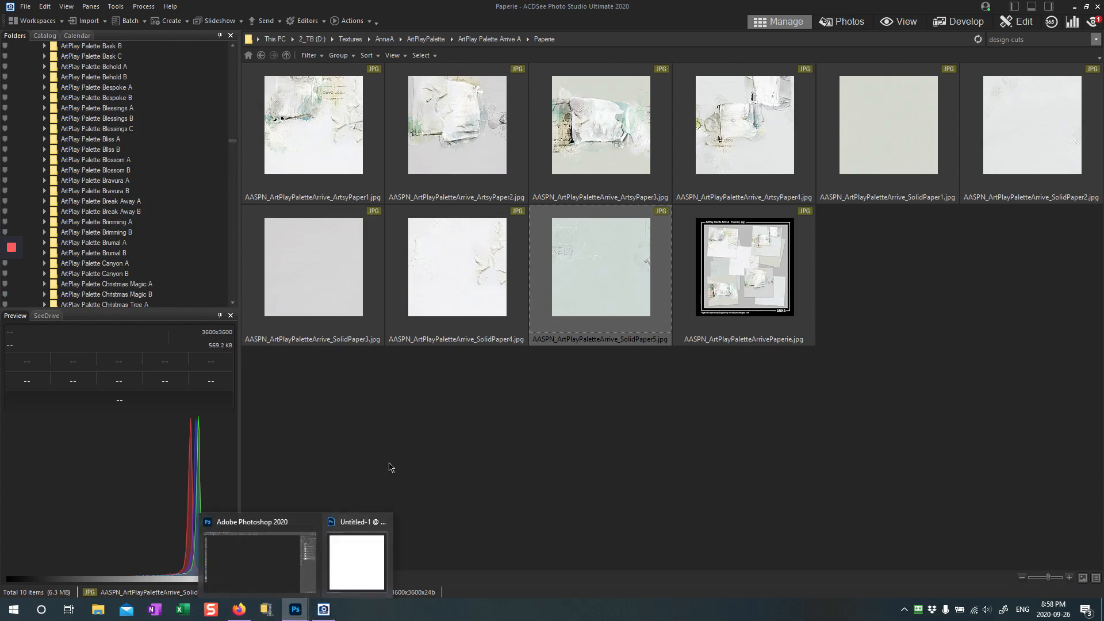
{"action": "left_click", "coordinate": [469, 295]}
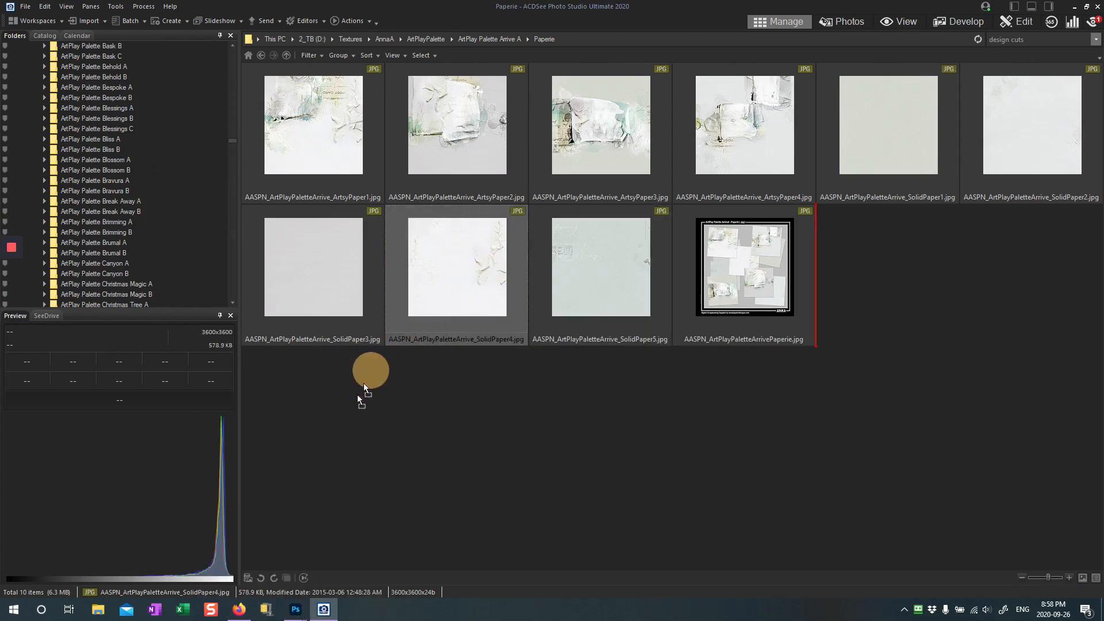
{"action": "mouse_move", "coordinate": [295, 611]}
{"action": "left_click_drag", "start_coordinate": [320, 587], "coordinate": [552, 379]}
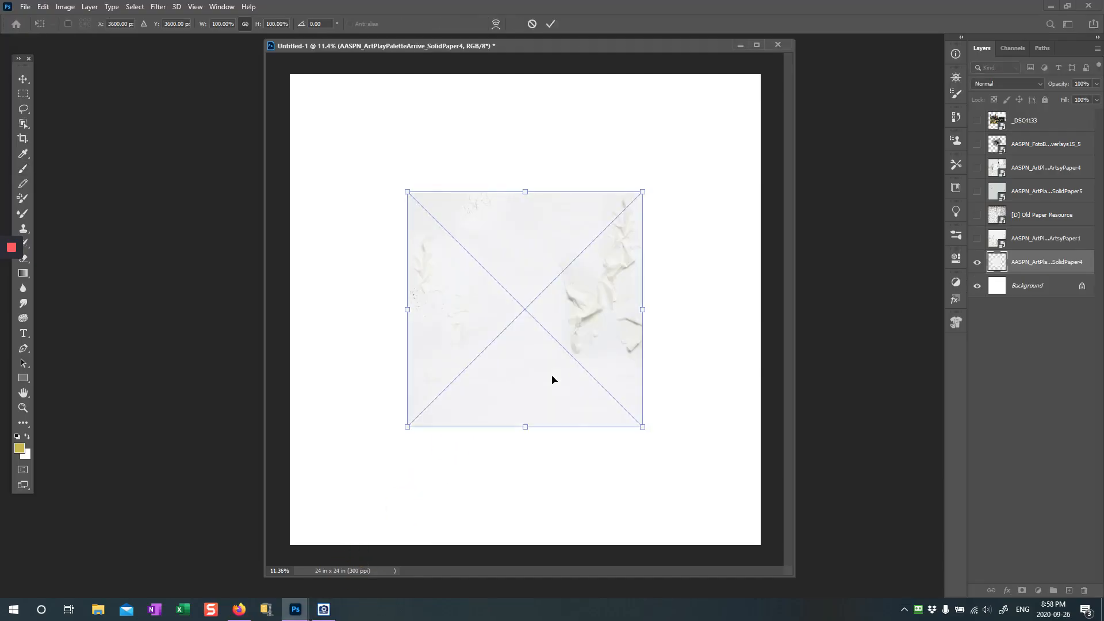
Enlarge the placed SolidPaper4 to about 206% so it extends slightly past every canvas edge, and commit the transform
{"action": "left_click_drag", "start_coordinate": [466, 288], "coordinate": [339, 173]}
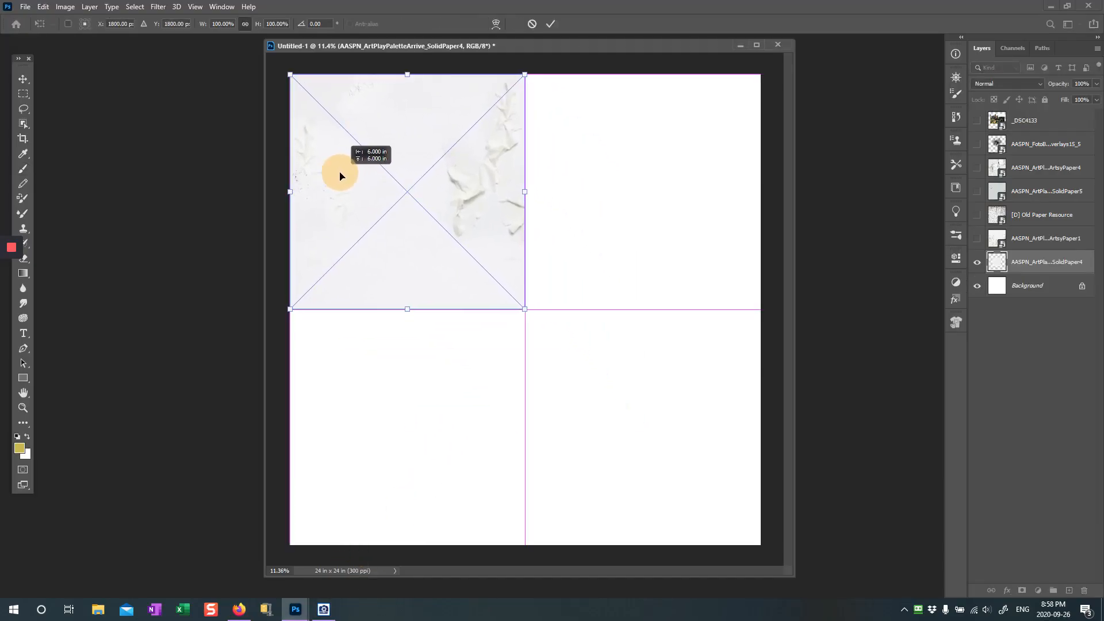
{"action": "left_click_drag", "start_coordinate": [523, 308], "coordinate": [711, 605]}
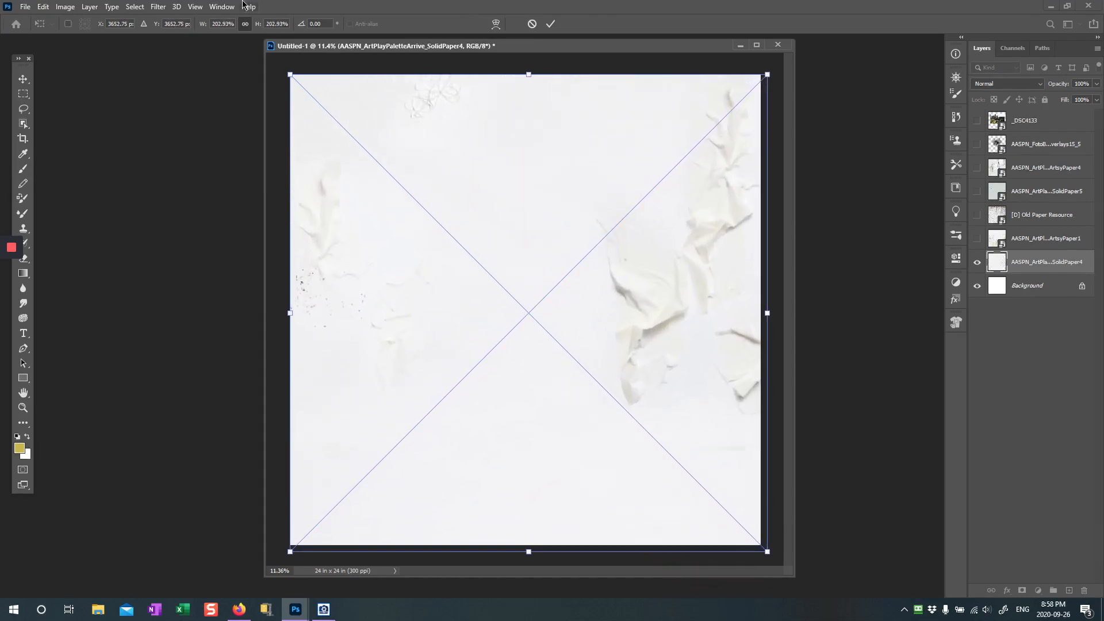
{"action": "left_click_drag", "start_coordinate": [289, 74], "coordinate": [281, 66]}
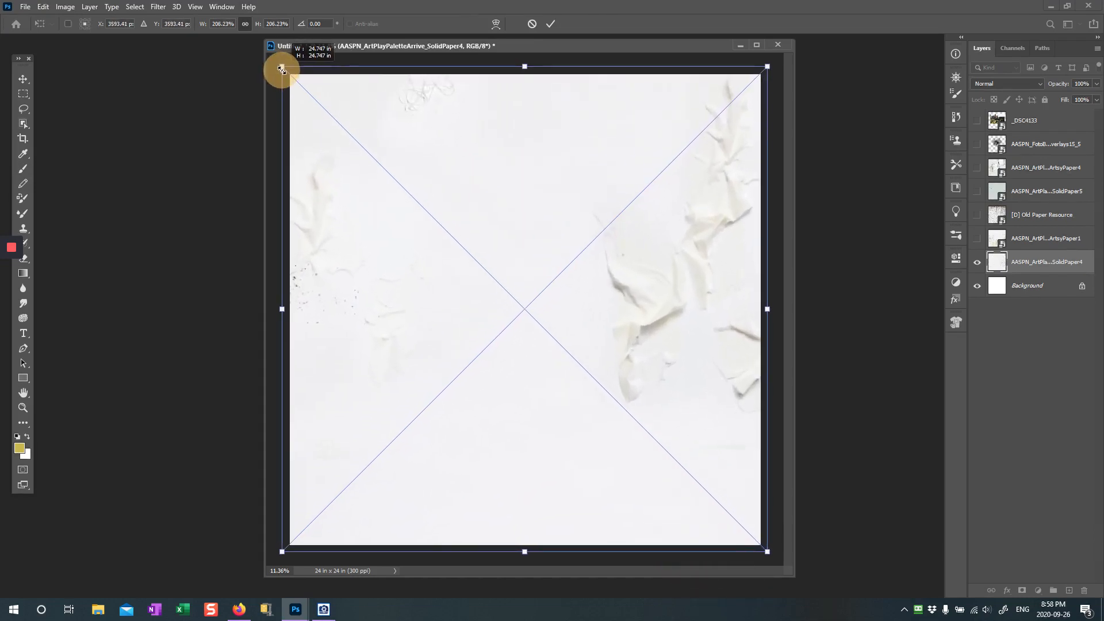
{"action": "left_click", "coordinate": [550, 23]}
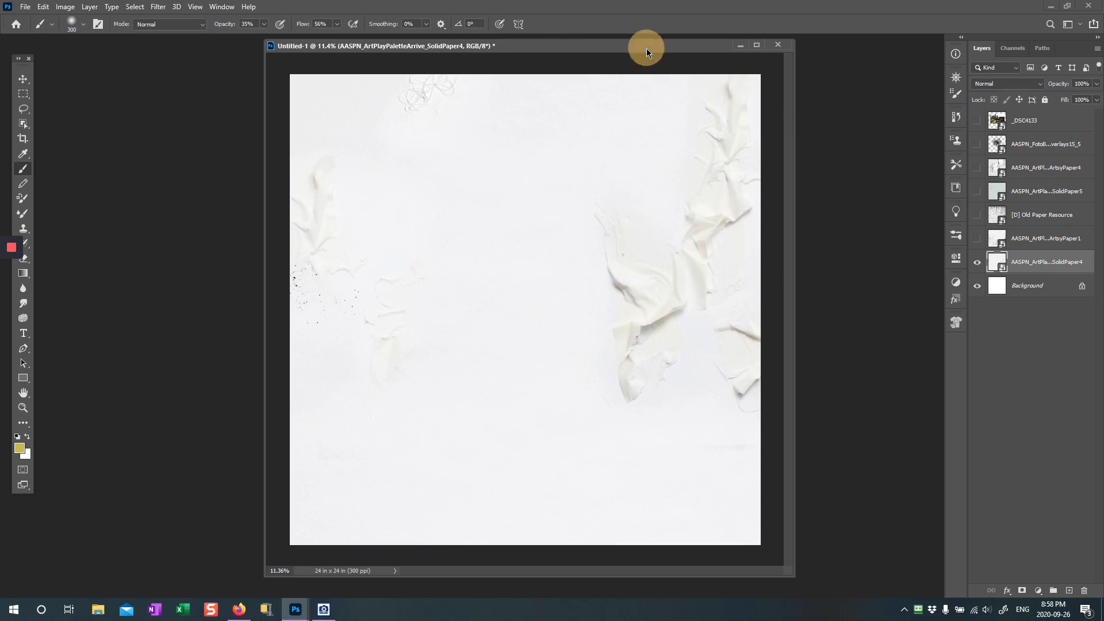
{"action": "left_click_drag", "start_coordinate": [646, 48], "coordinate": [647, 56]}
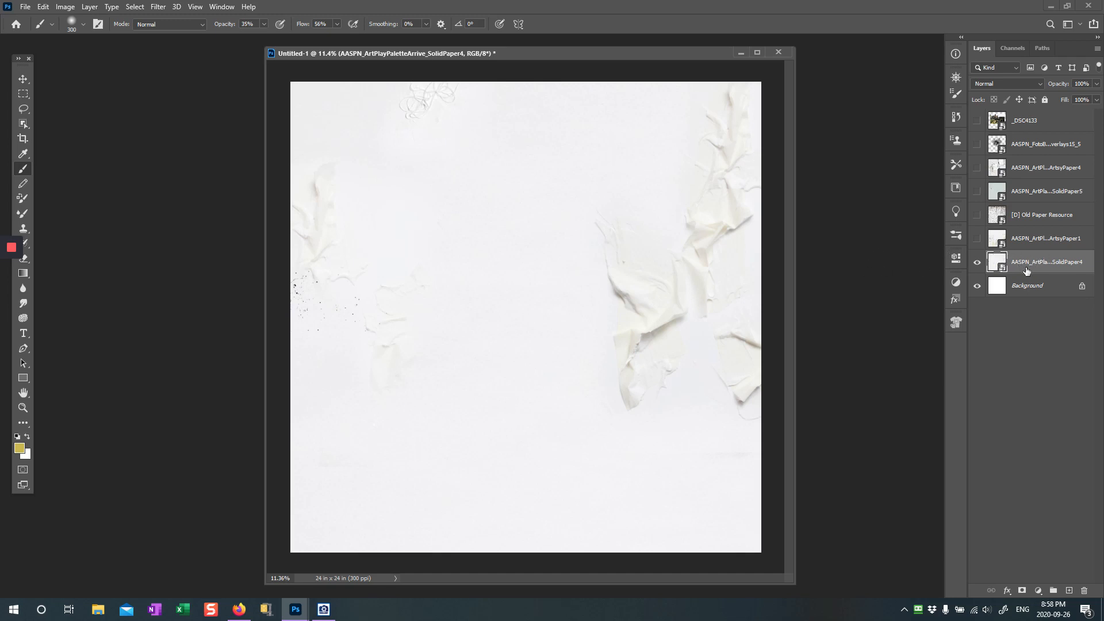
Show the ArtsyPaper1 layer above SolidPaper4 and briefly preview the Old Paper Resource texture before hiding it again
{"action": "left_click", "coordinate": [976, 238]}
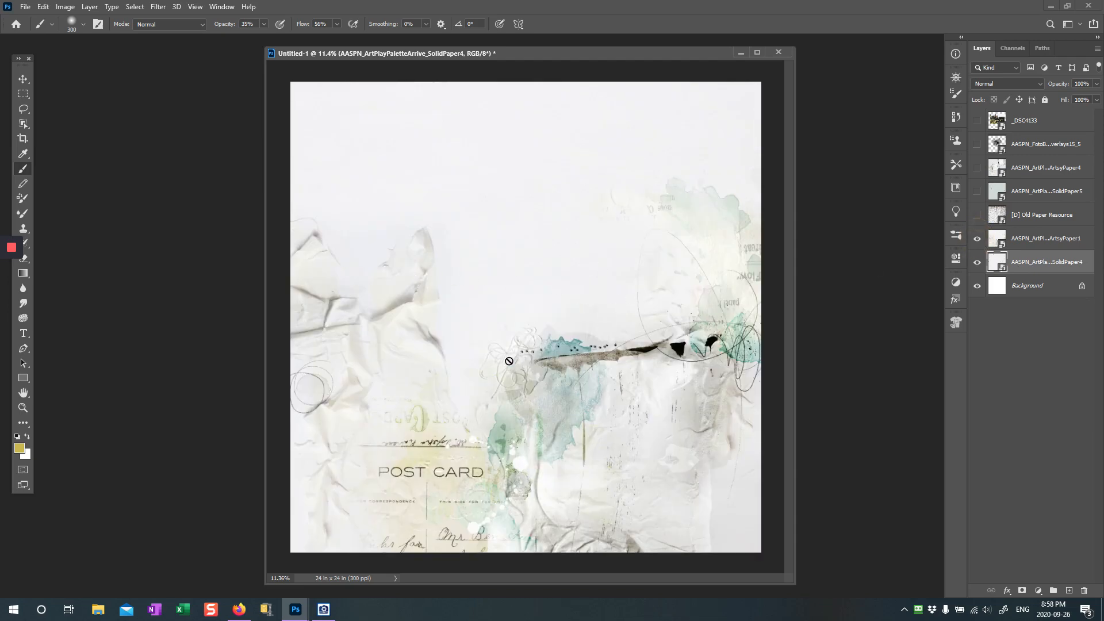
{"action": "left_click", "coordinate": [977, 214]}
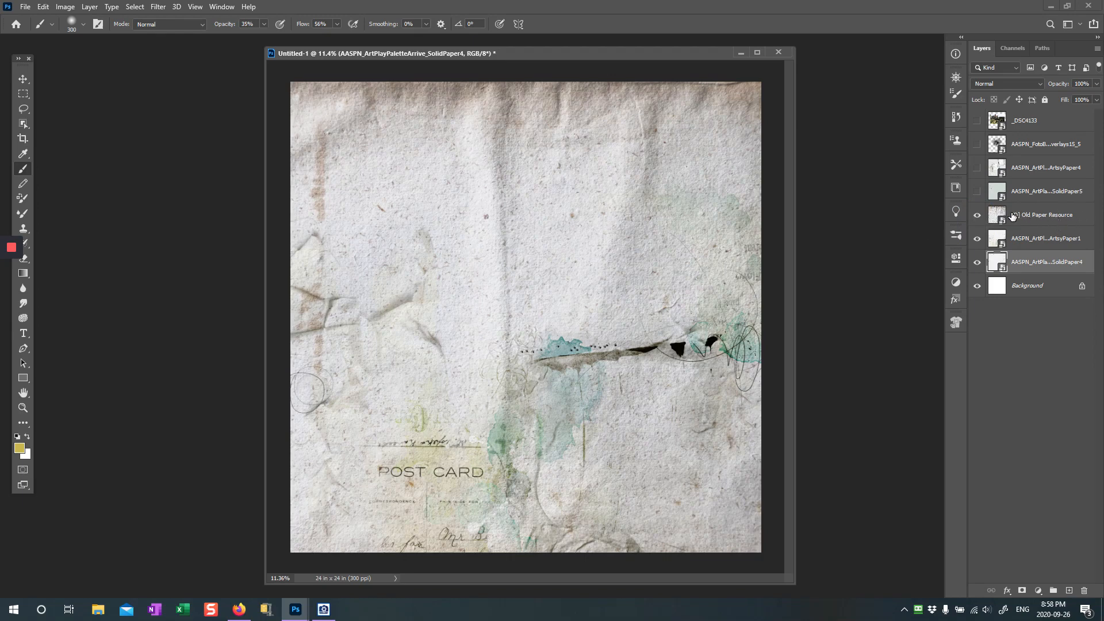
{"action": "left_click", "coordinate": [978, 217]}
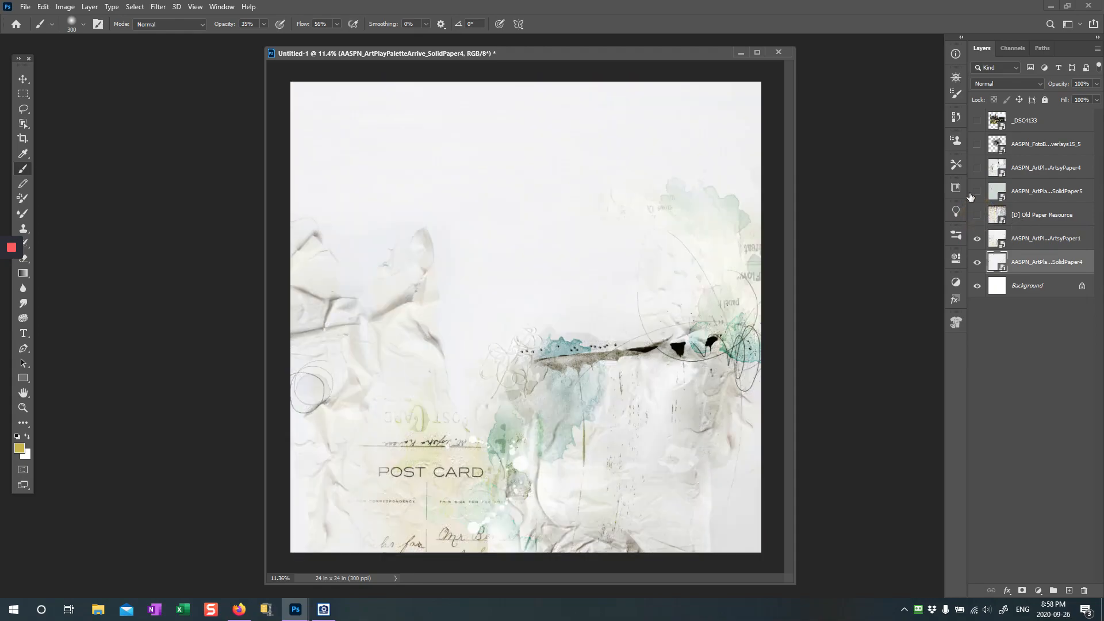
Show the SolidPaper5 and ArtsyPaper4 layers, toggling ArtsyPaper4 off and on to compare its blend with the papers below
{"action": "left_click", "coordinate": [977, 192]}
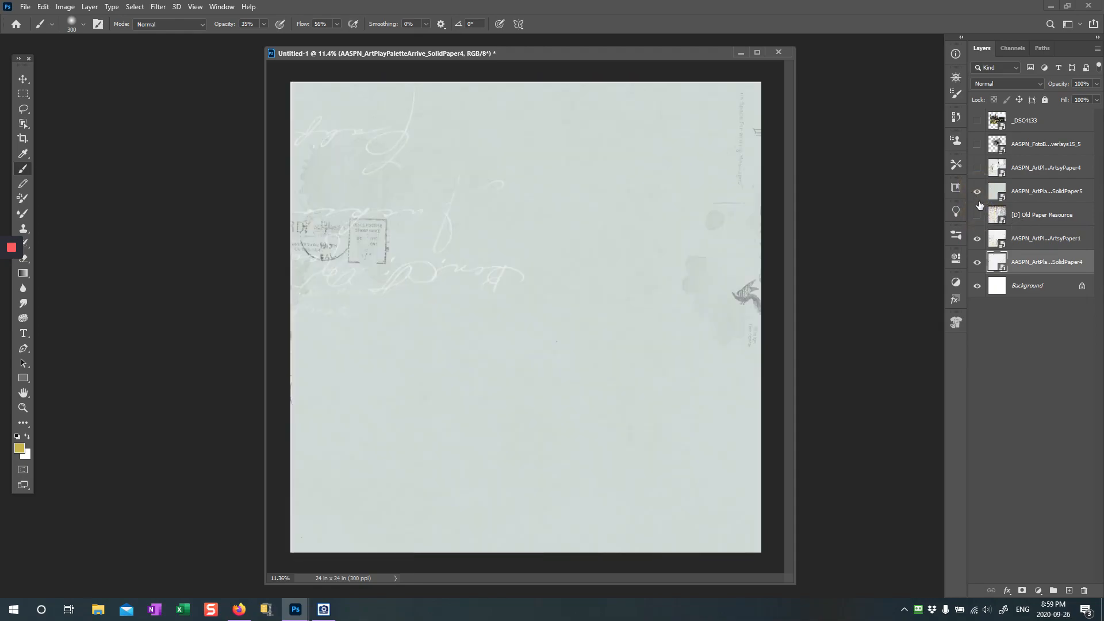
{"action": "left_click", "coordinate": [976, 167]}
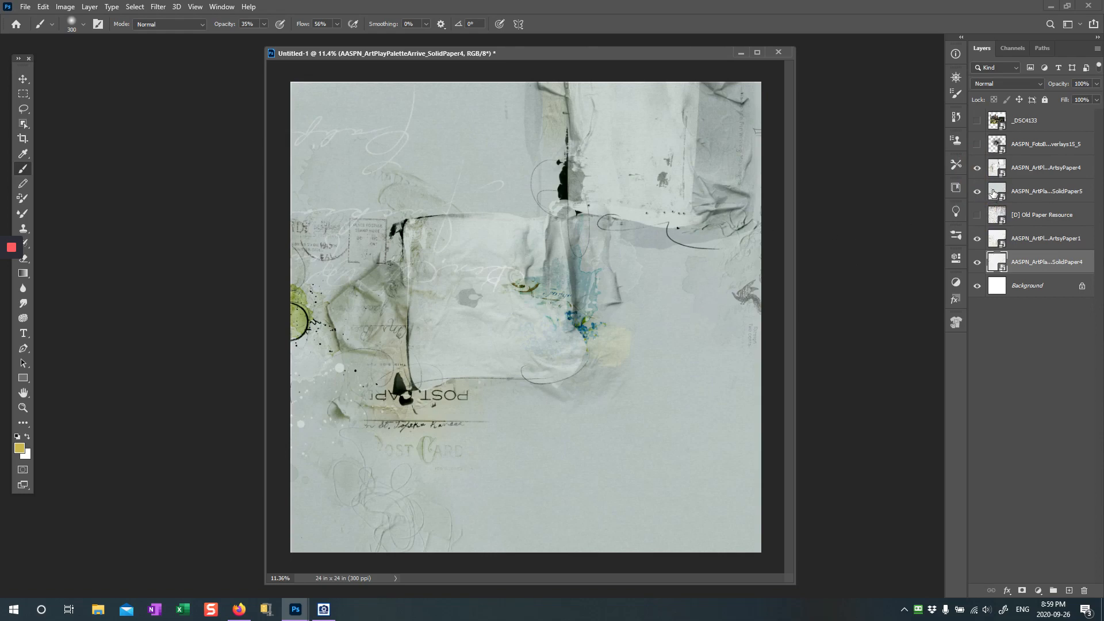
{"action": "left_click", "coordinate": [977, 171]}
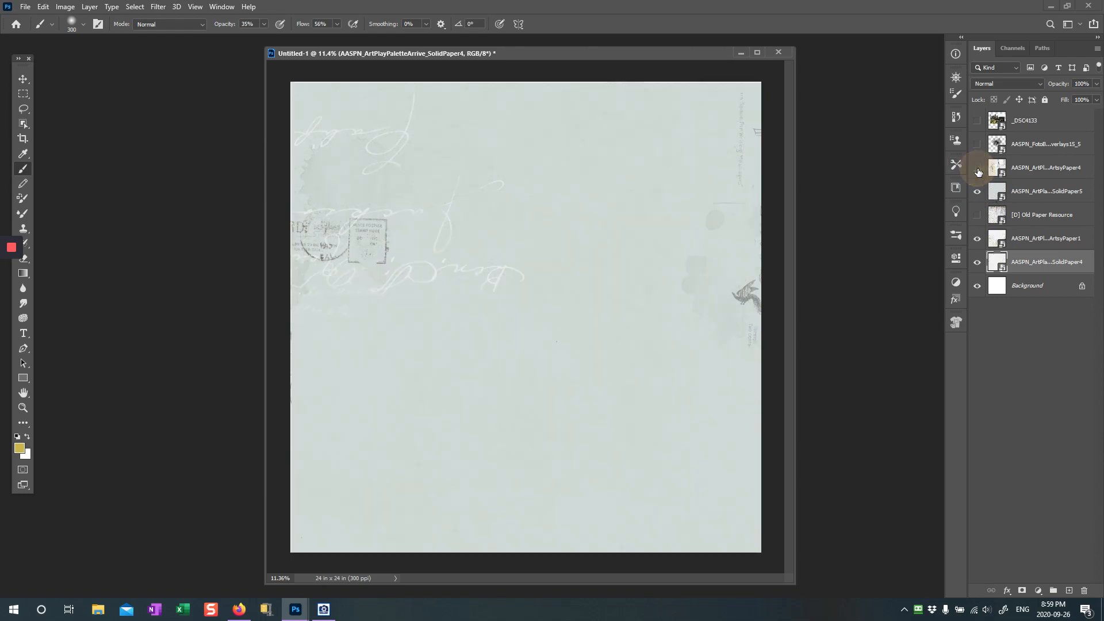
{"action": "left_click", "coordinate": [978, 171]}
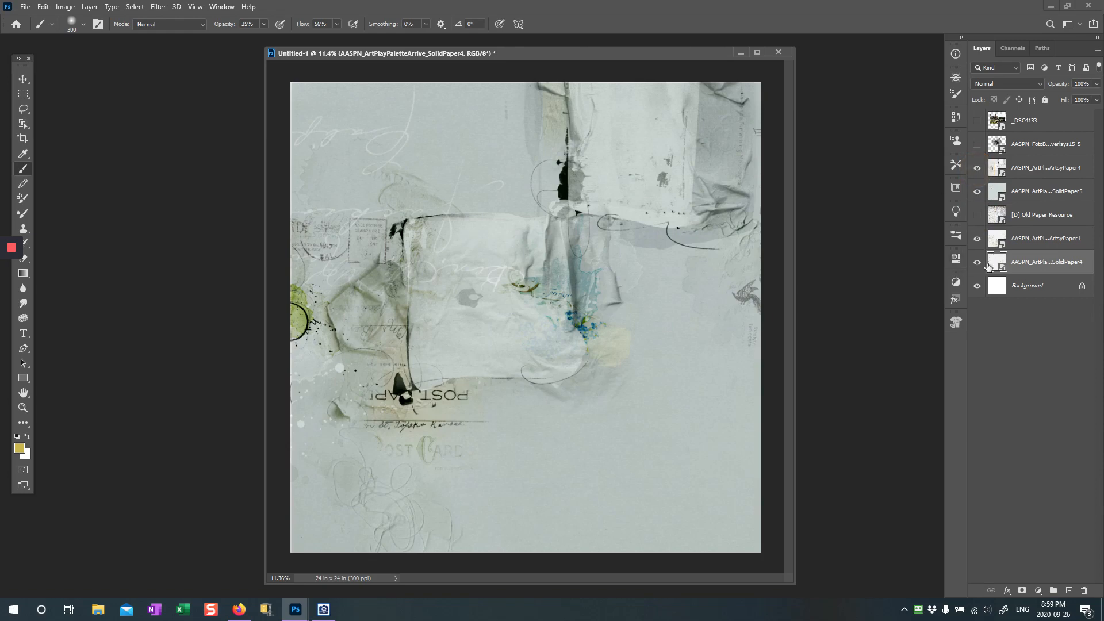
Move the ArtsyPaper1 layer above the Old Paper Resource texture, directly beneath SolidPaper5, keeping the texture hidden
{"action": "left_click_drag", "start_coordinate": [999, 243], "coordinate": [997, 208]}
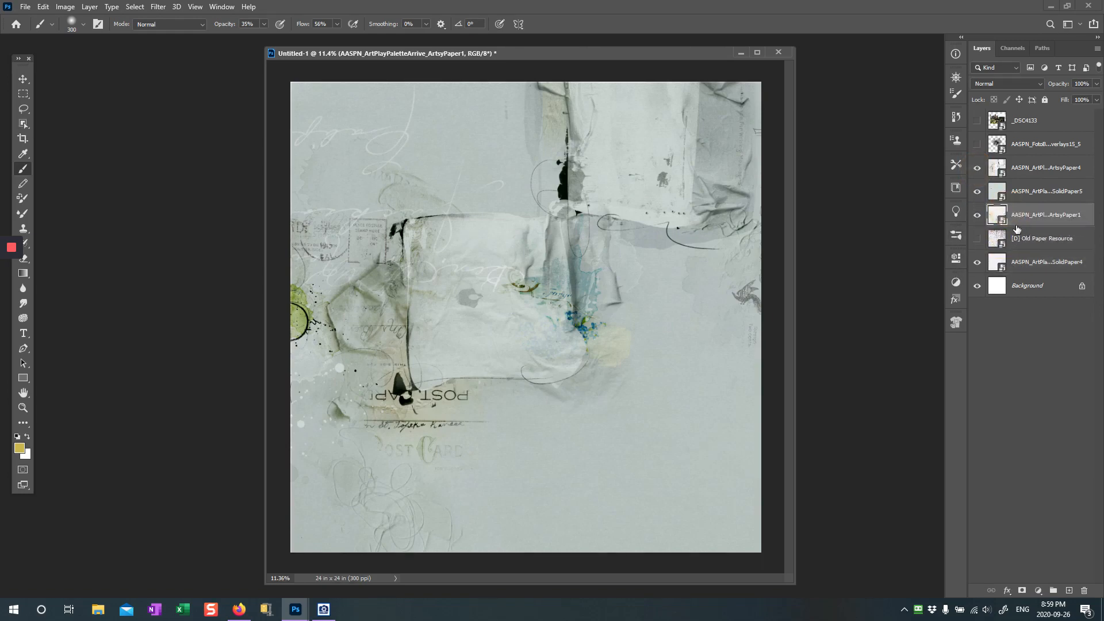
{"action": "left_click", "coordinate": [976, 239]}
{"action": "mouse_move", "coordinate": [3, 353]}
Set the SolidPaper5 layer's blend mode to Color Burn
{"action": "left_click", "coordinate": [1006, 191]}
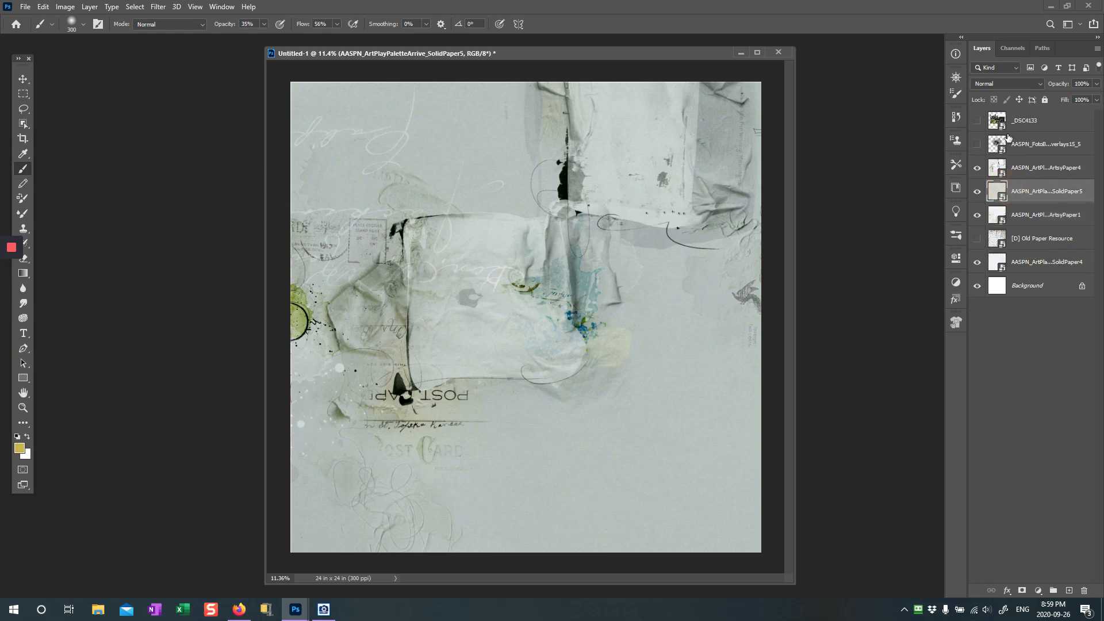
{"action": "left_click", "coordinate": [1003, 84]}
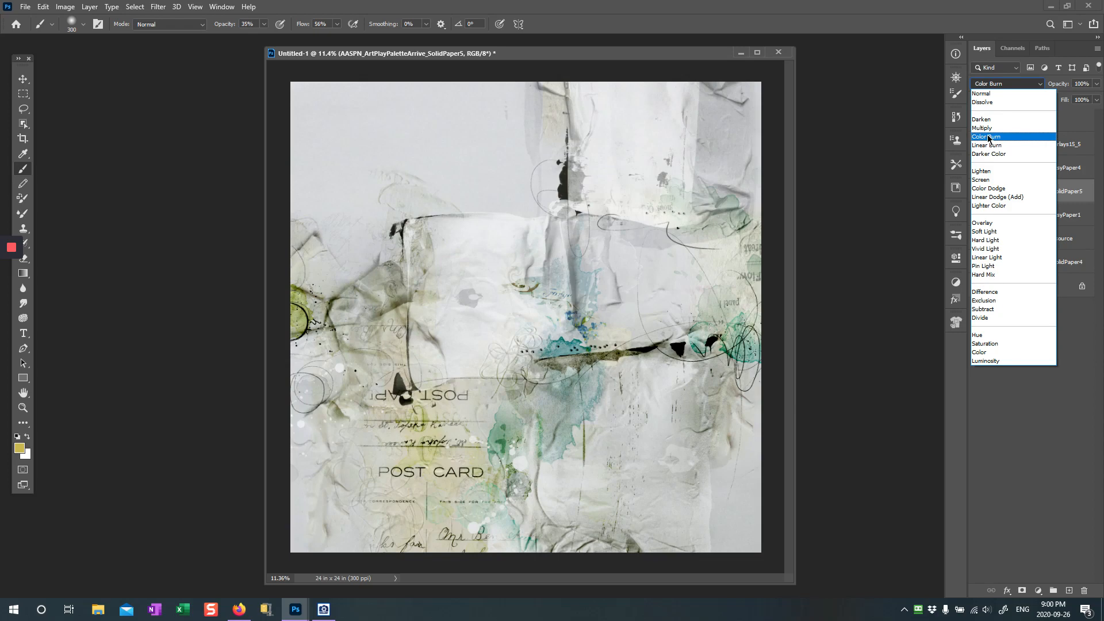
{"action": "left_click", "coordinate": [988, 138]}
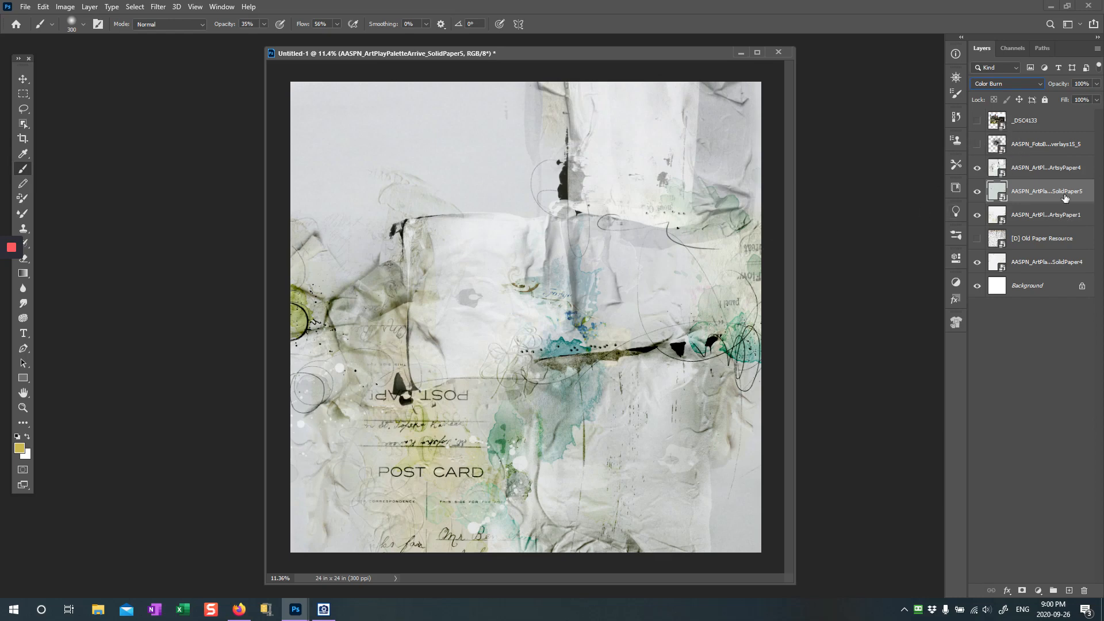
Show the FotoBlendzOverlays15_5 layer and enlarge it to about 197%, aligned with the canvas's upper edge and slightly right of centre
{"action": "left_click", "coordinate": [976, 148]}
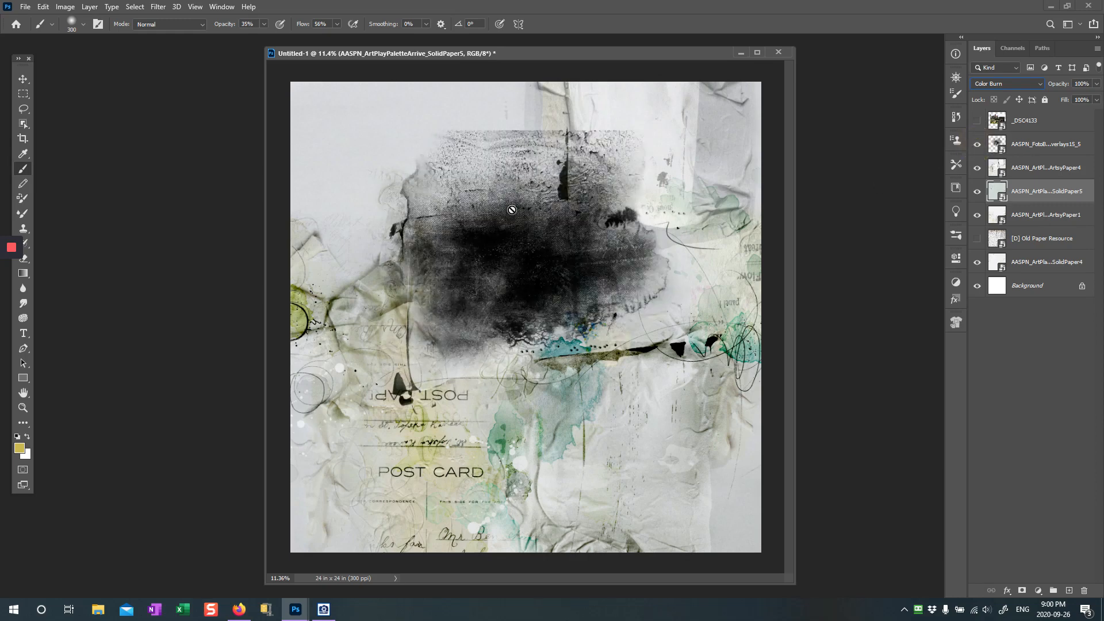
{"action": "left_click", "coordinate": [995, 147]}
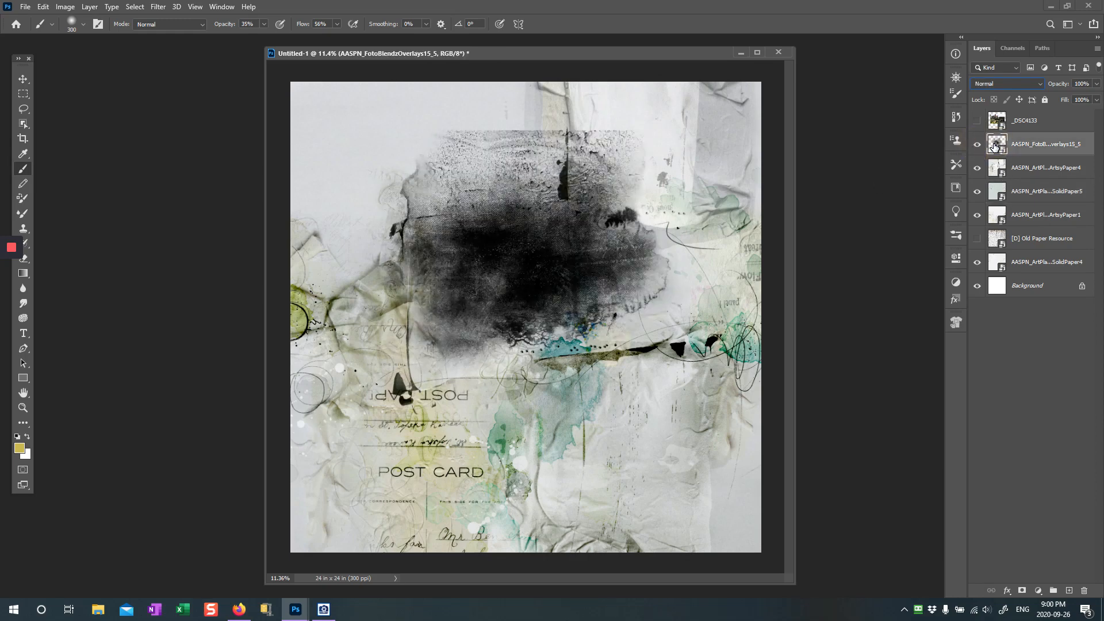
{"action": "key", "text": "ctrl+t"}
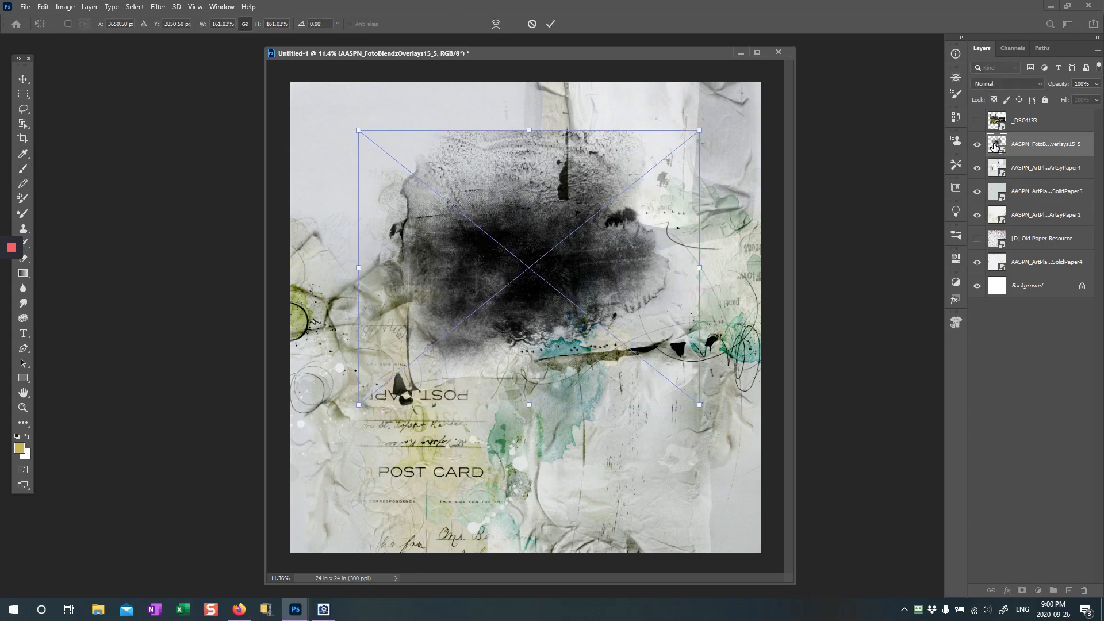
{"action": "mouse_move", "coordinate": [556, 272]}
{"action": "left_mouse_down"}
{"action": "mouse_move", "coordinate": [559, 311]}
{"action": "mouse_move", "coordinate": [565, 292]}
{"action": "left_mouse_up"}
{"action": "left_click_drag", "start_coordinate": [713, 430], "coordinate": [749, 468]}
{"action": "left_click_drag", "start_coordinate": [588, 320], "coordinate": [584, 226]}
{"action": "left_click_drag", "start_coordinate": [362, 371], "coordinate": [332, 397]}
{"action": "left_click_drag", "start_coordinate": [531, 292], "coordinate": [535, 315]}
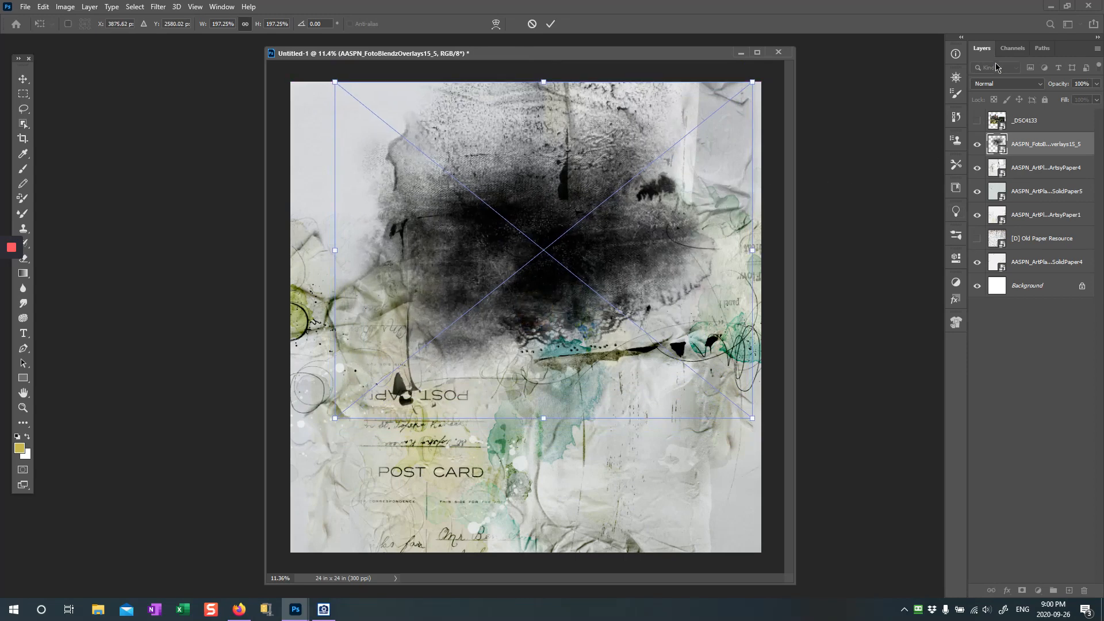
{"action": "left_click", "coordinate": [550, 23]}
{"action": "key", "text": "b"}
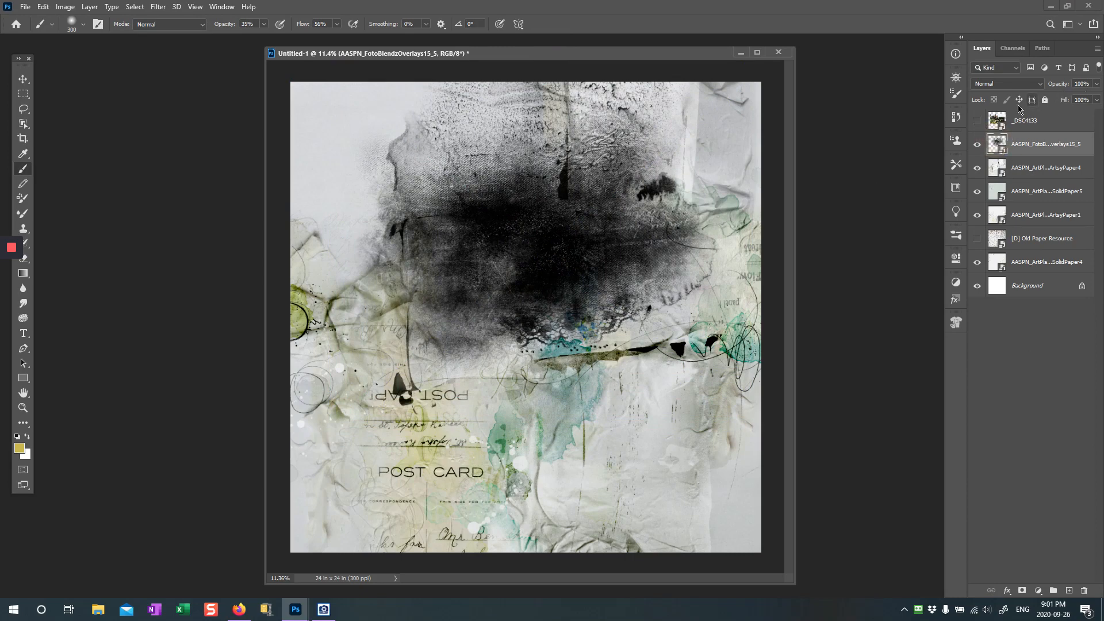
Show the _DSC4133 garden photo and enlarge it to about 143% so it spans the full width of the upper canvas
{"action": "left_click", "coordinate": [977, 121]}
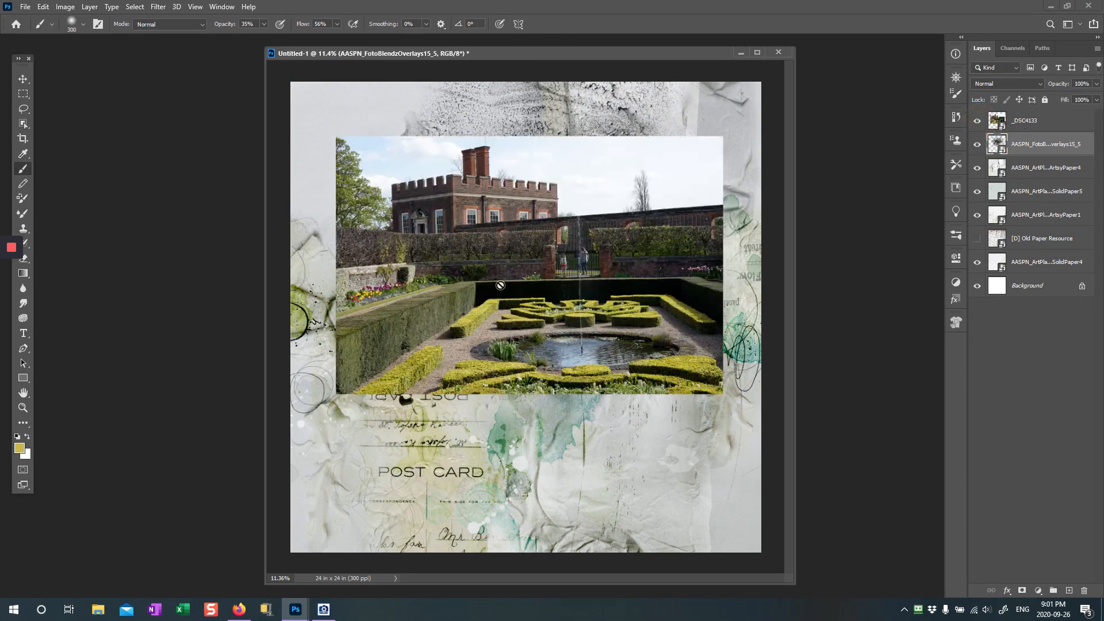
{"action": "left_click", "coordinate": [1000, 122]}
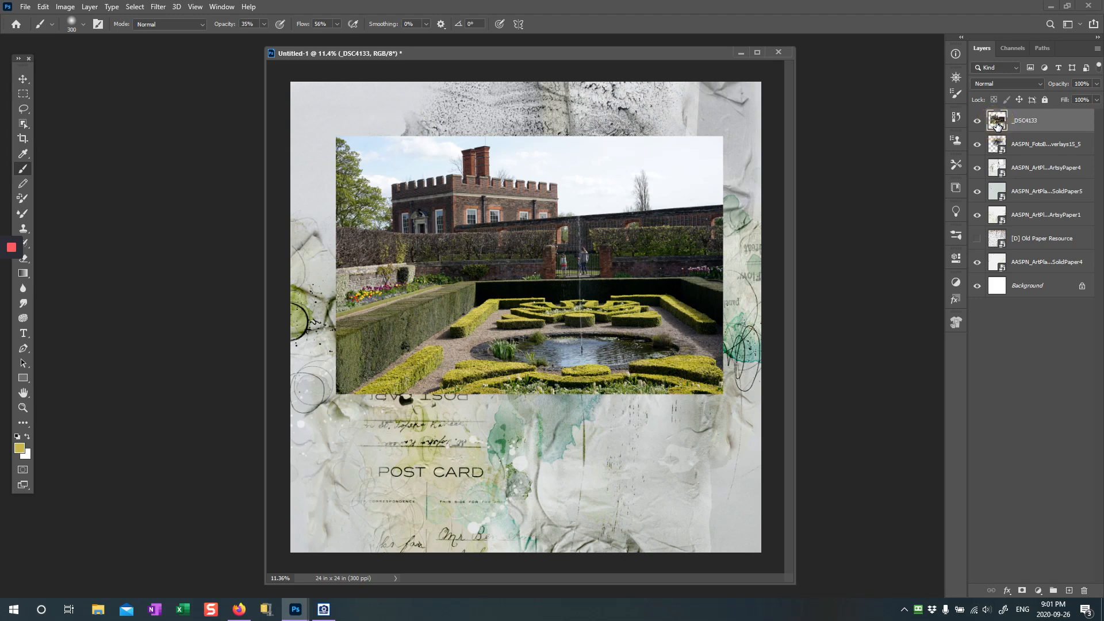
{"action": "key", "text": "ctrl+t"}
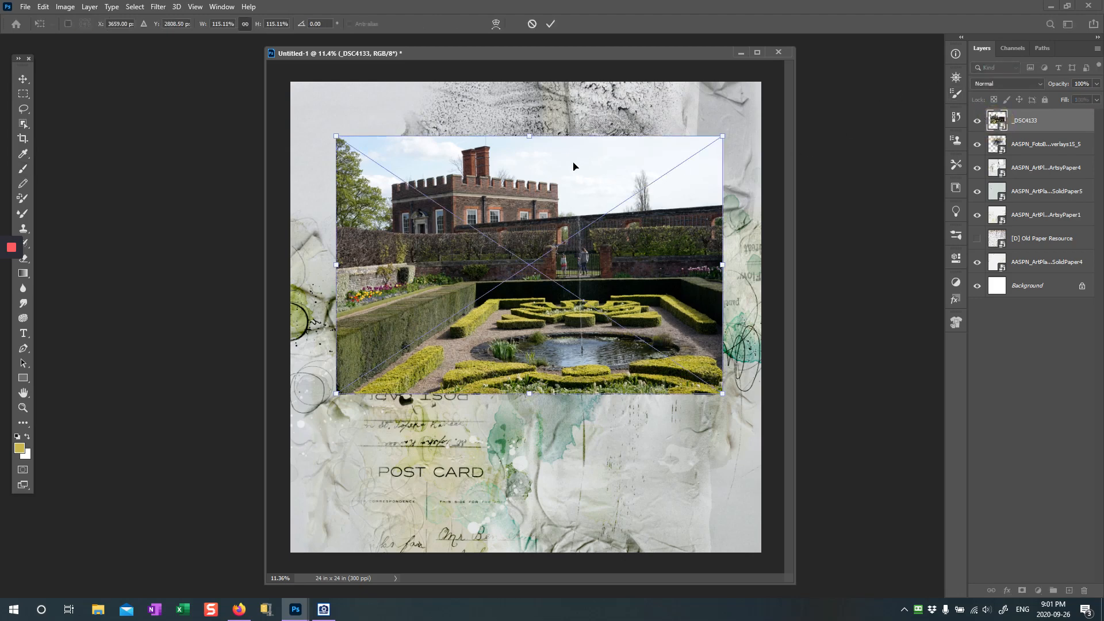
{"action": "left_click_drag", "start_coordinate": [573, 167], "coordinate": [587, 142]}
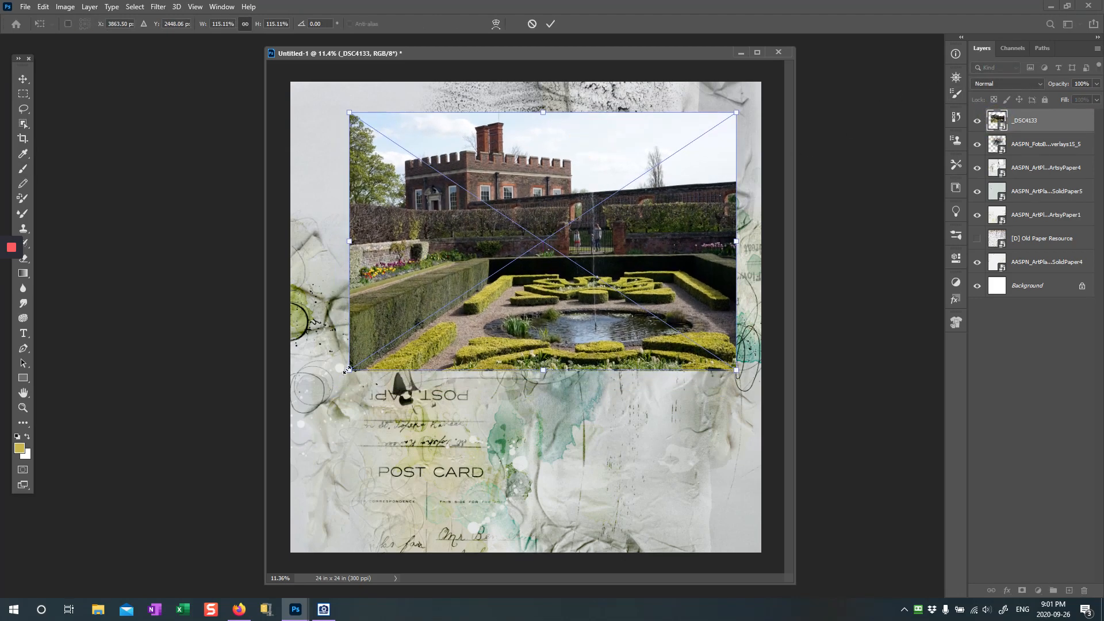
{"action": "left_click_drag", "start_coordinate": [346, 369], "coordinate": [280, 414]}
{"action": "left_click_drag", "start_coordinate": [519, 376], "coordinate": [531, 345]}
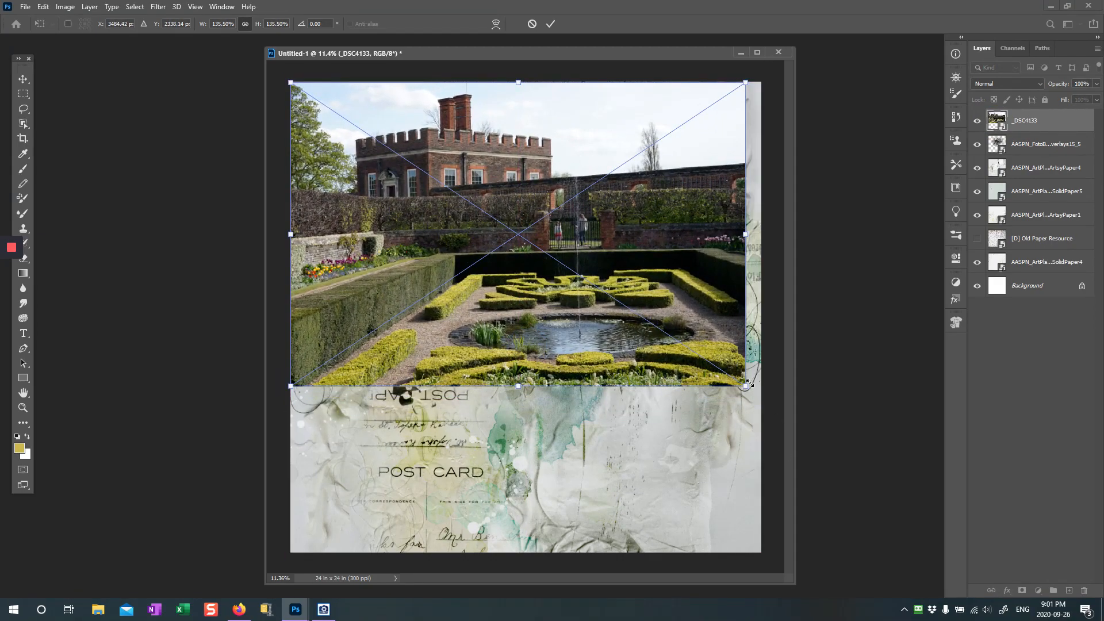
{"action": "left_click_drag", "start_coordinate": [747, 385], "coordinate": [769, 402]}
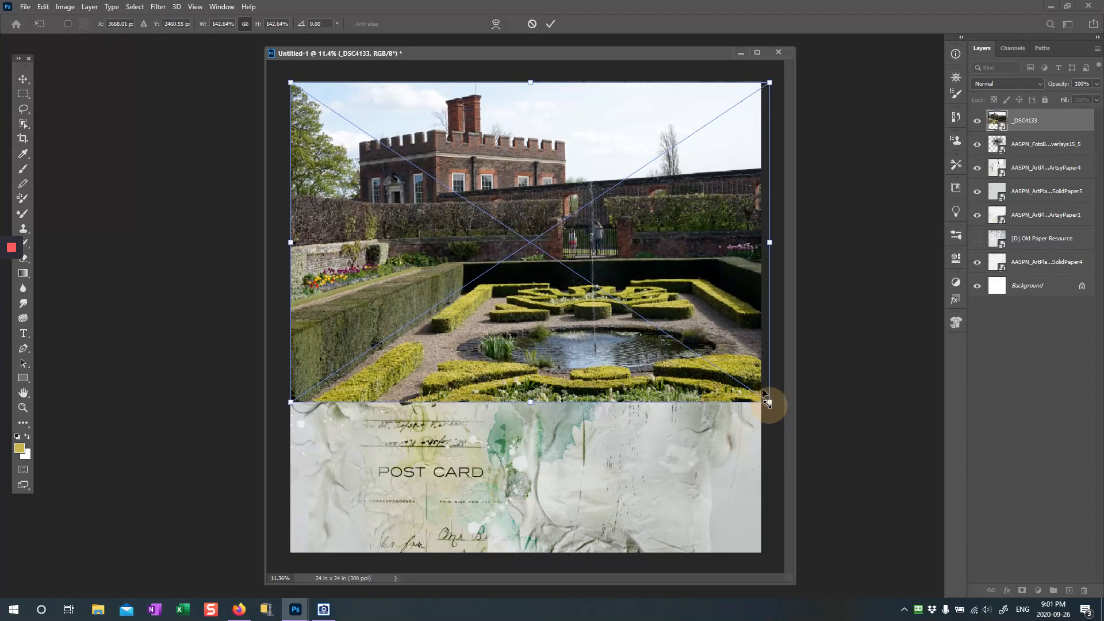
{"action": "left_click", "coordinate": [552, 25]}
{"action": "key", "text": "b"}
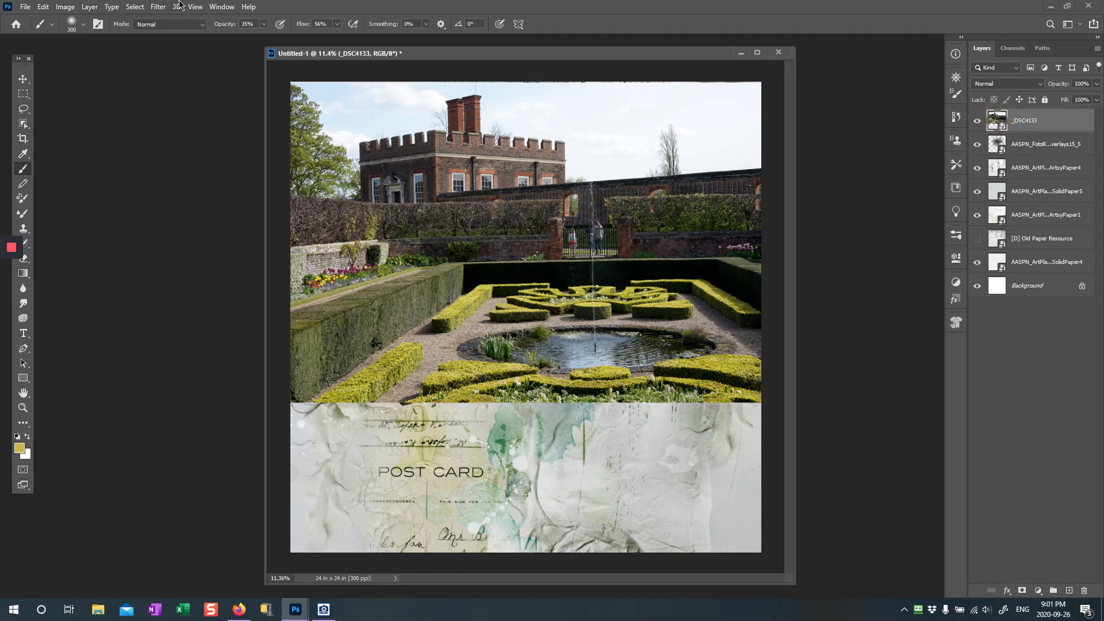
Clip the _DSC4133 photo to the FotoBlendzOverlays15_5 layer and shift it slightly upward within the mask
{"action": "left_click", "coordinate": [95, 7]}
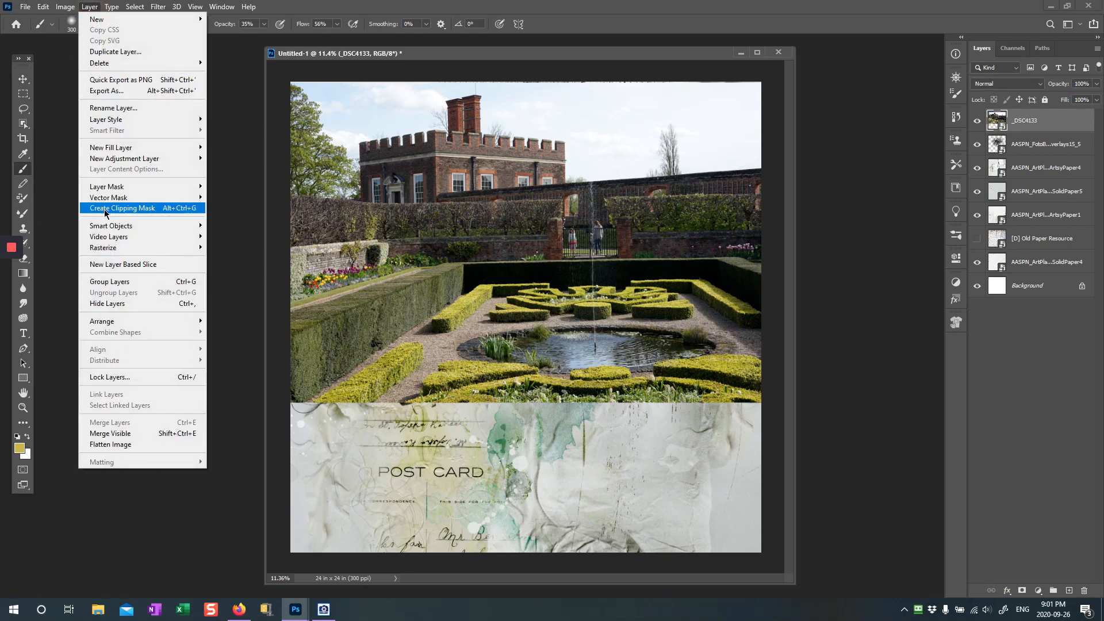
{"action": "left_click", "coordinate": [106, 211]}
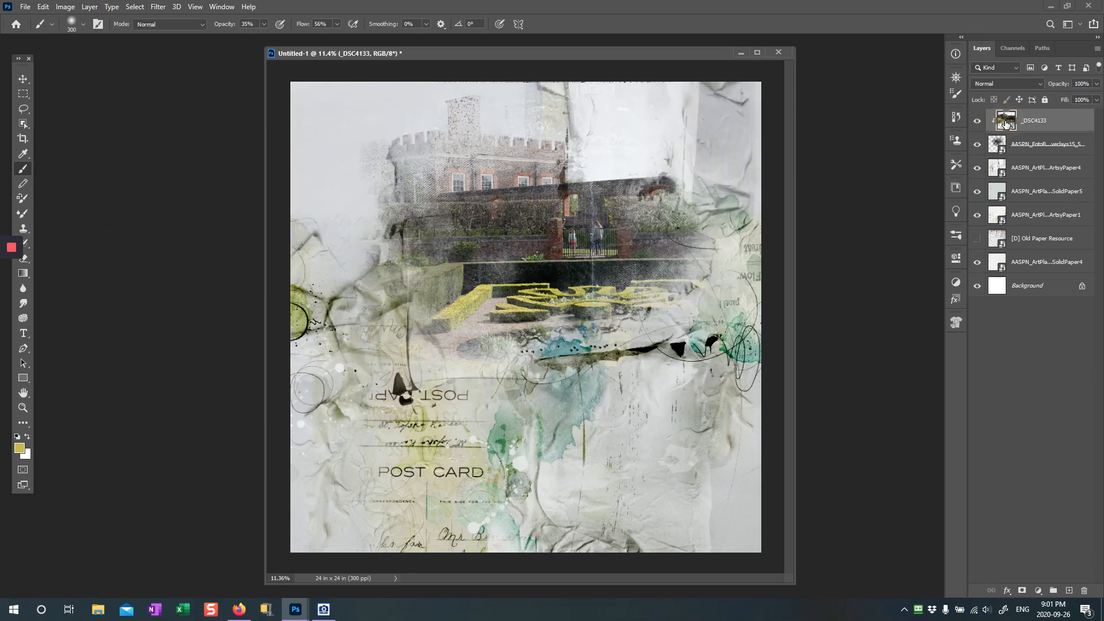
{"action": "key", "text": "ctrl+t"}
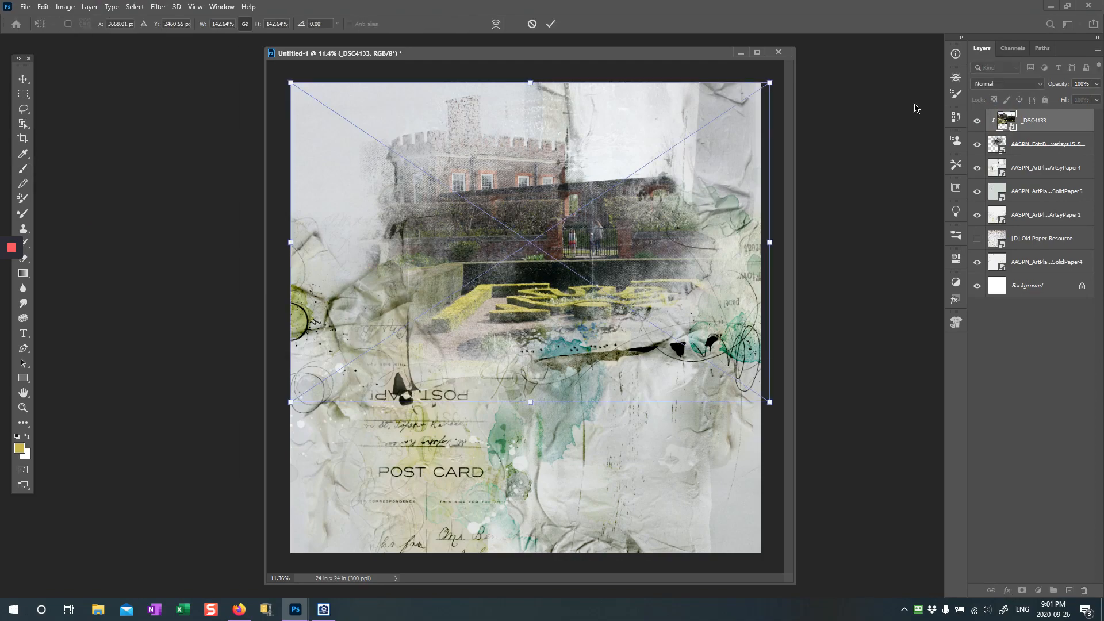
{"action": "mouse_move", "coordinate": [556, 259]}
{"action": "left_mouse_down"}
{"action": "mouse_move", "coordinate": [564, 285]}
{"action": "mouse_move", "coordinate": [567, 251]}
{"action": "mouse_move", "coordinate": [553, 242]}
{"action": "left_mouse_up"}
{"action": "left_click", "coordinate": [550, 23]}
{"action": "key", "text": "b"}
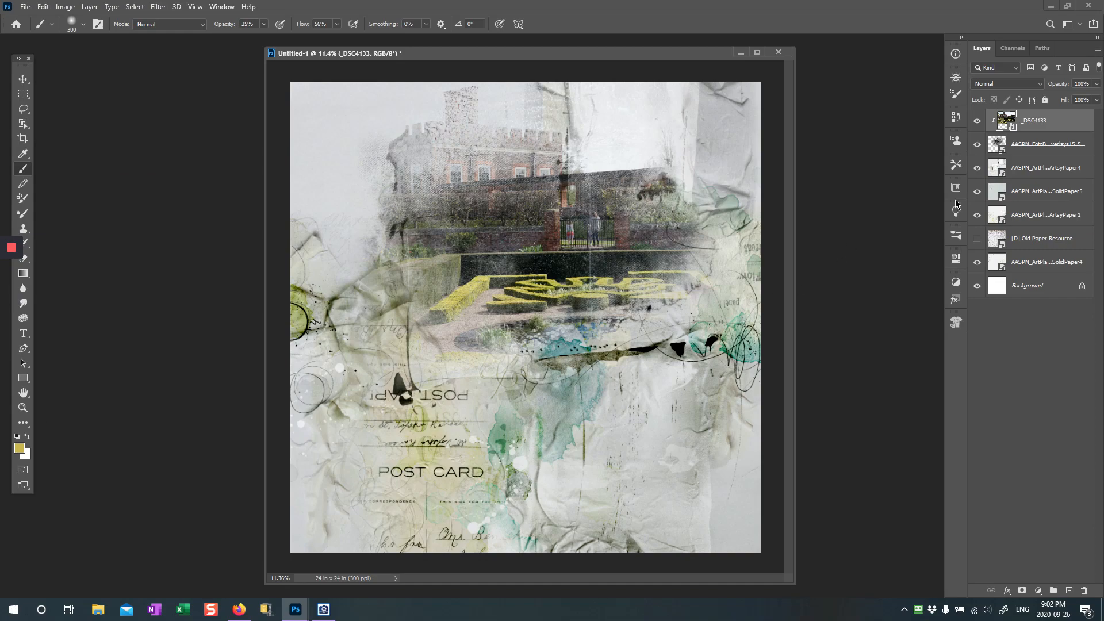
Switch to ACDSee and place AASPN_VerandaFotoBlendz1_2.png from folder 2 of Veranda FotoBlendz No 1A directly above Untitled-1's FotoBlendzOverlays15_5 layer in Photoshop
{"action": "left_click", "coordinate": [1003, 151]}
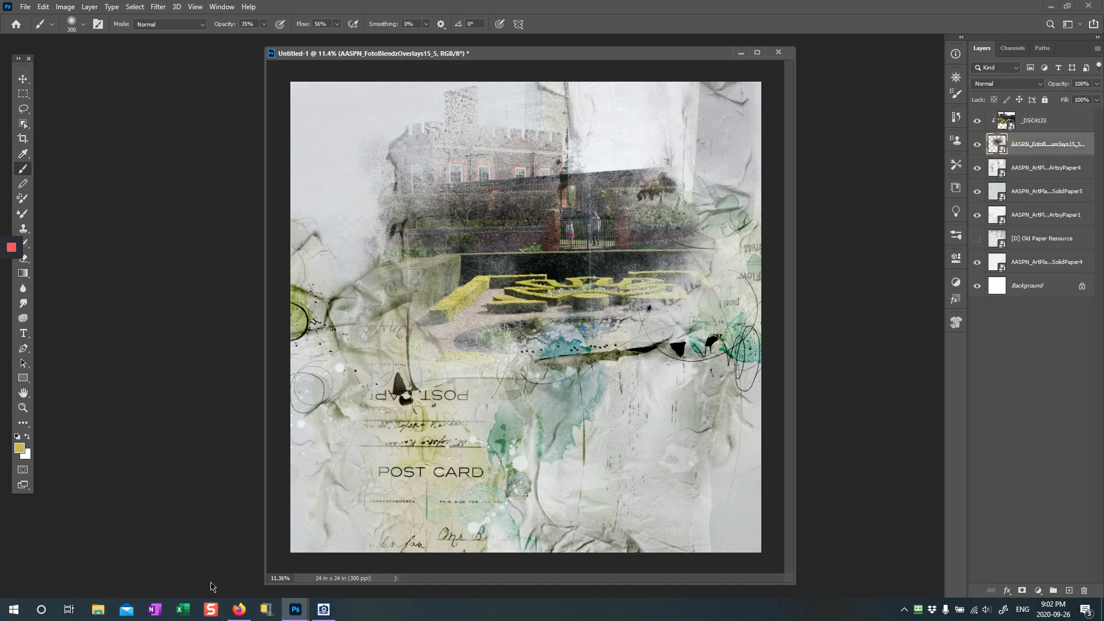
{"action": "left_click", "coordinate": [323, 609]}
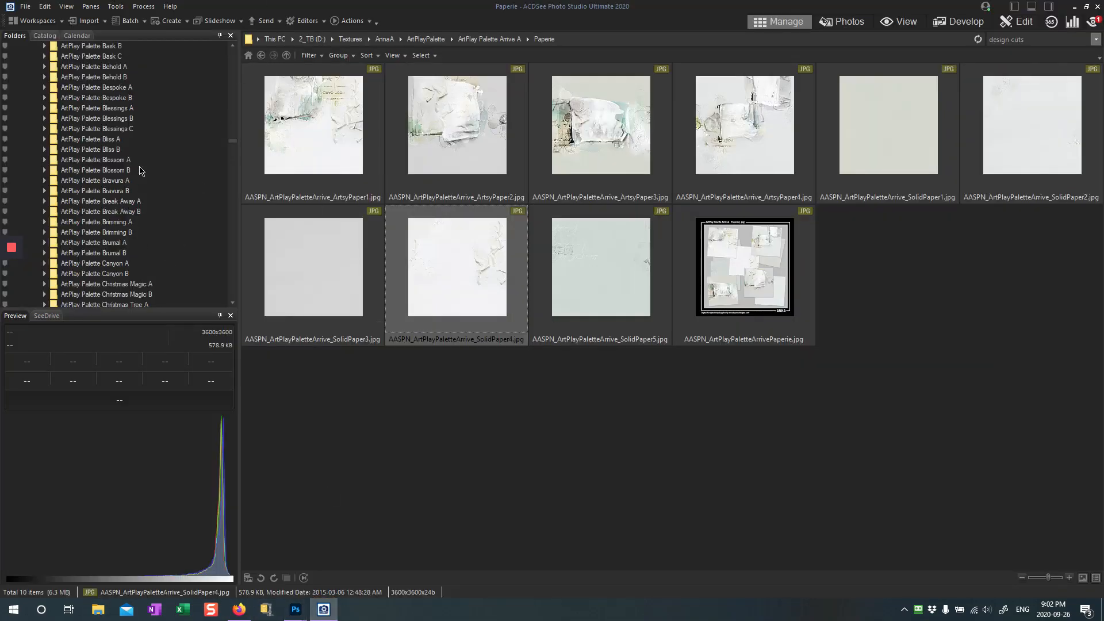
{"action": "scroll", "coordinate": [153, 230], "scroll_direction": "down", "scroll_amount": 20}
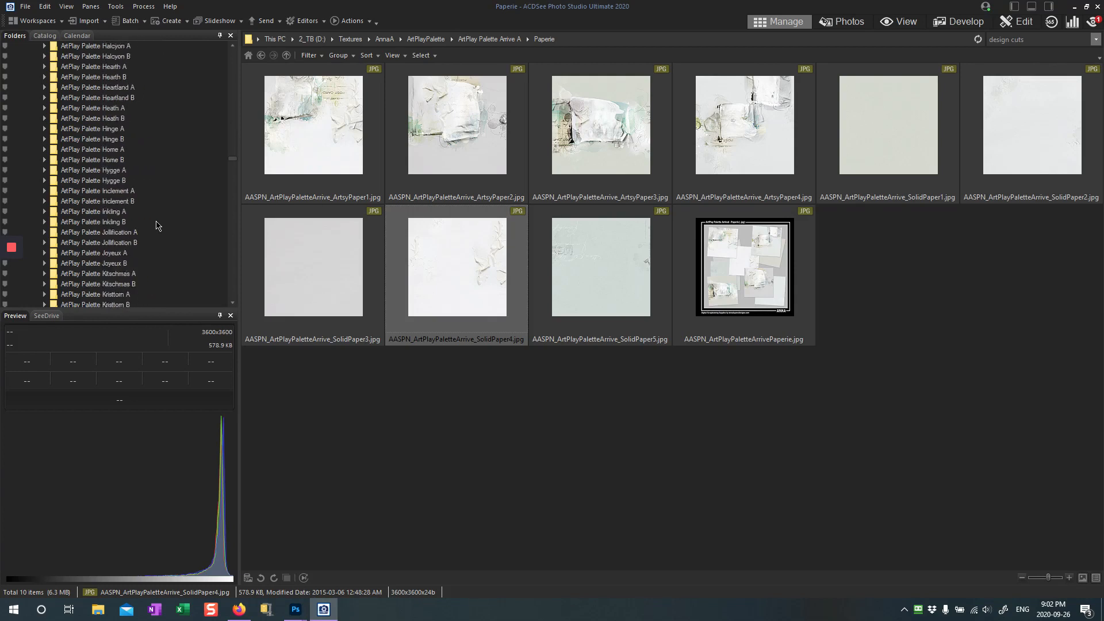
{"action": "scroll", "coordinate": [159, 224], "scroll_direction": "down", "scroll_amount": 10}
{"action": "scroll", "coordinate": [160, 224], "scroll_direction": "down", "scroll_amount": 15}
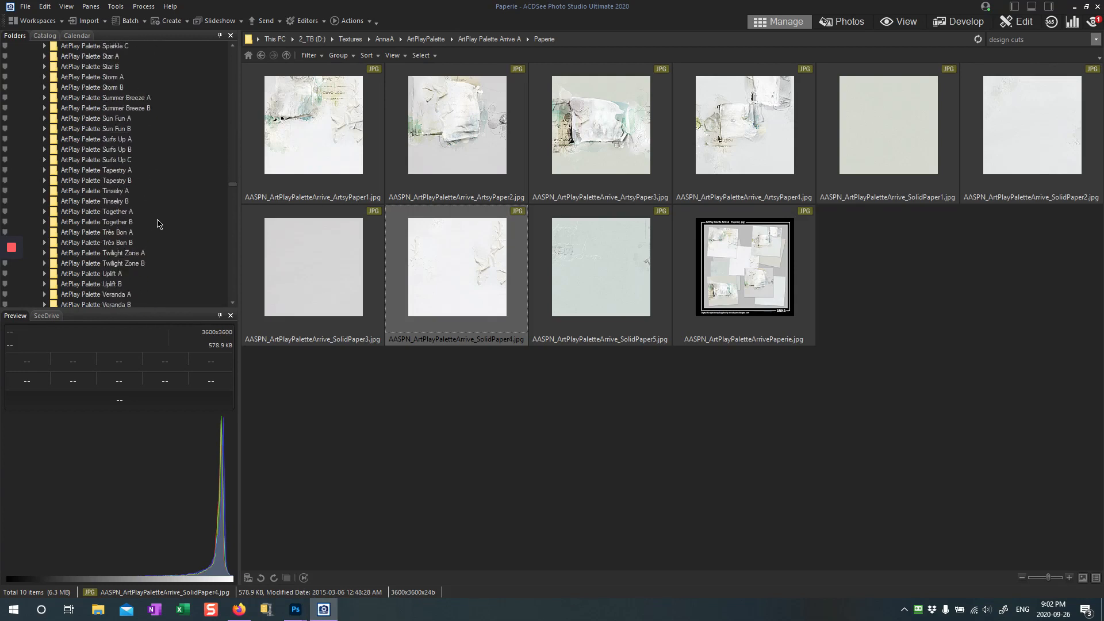
{"action": "scroll", "coordinate": [159, 223], "scroll_direction": "up", "scroll_amount": 1}
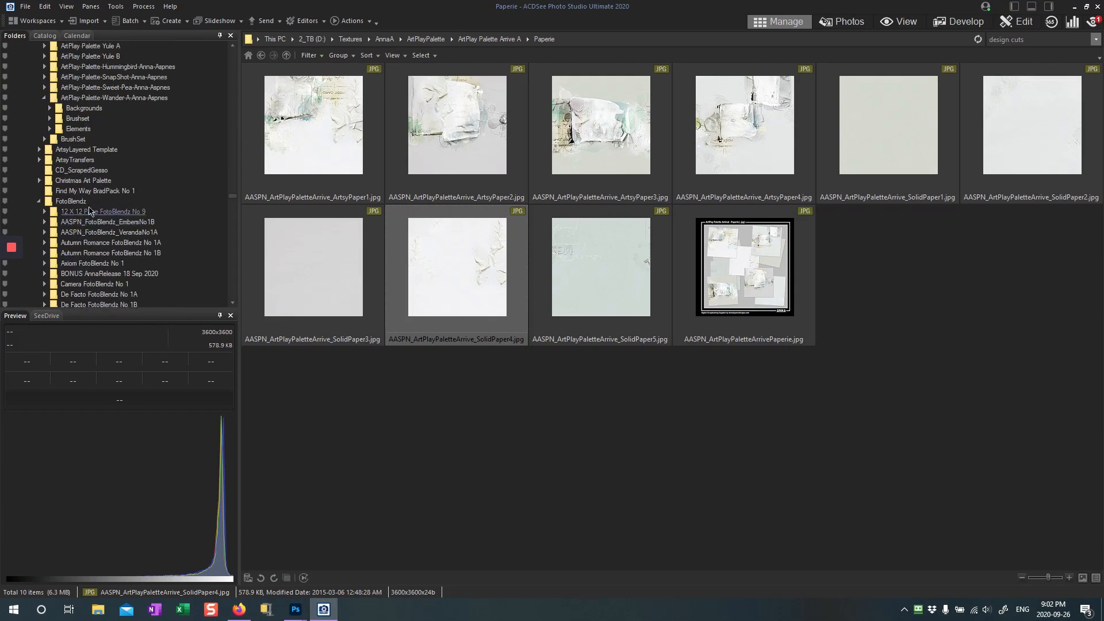
{"action": "left_click", "coordinate": [112, 237]}
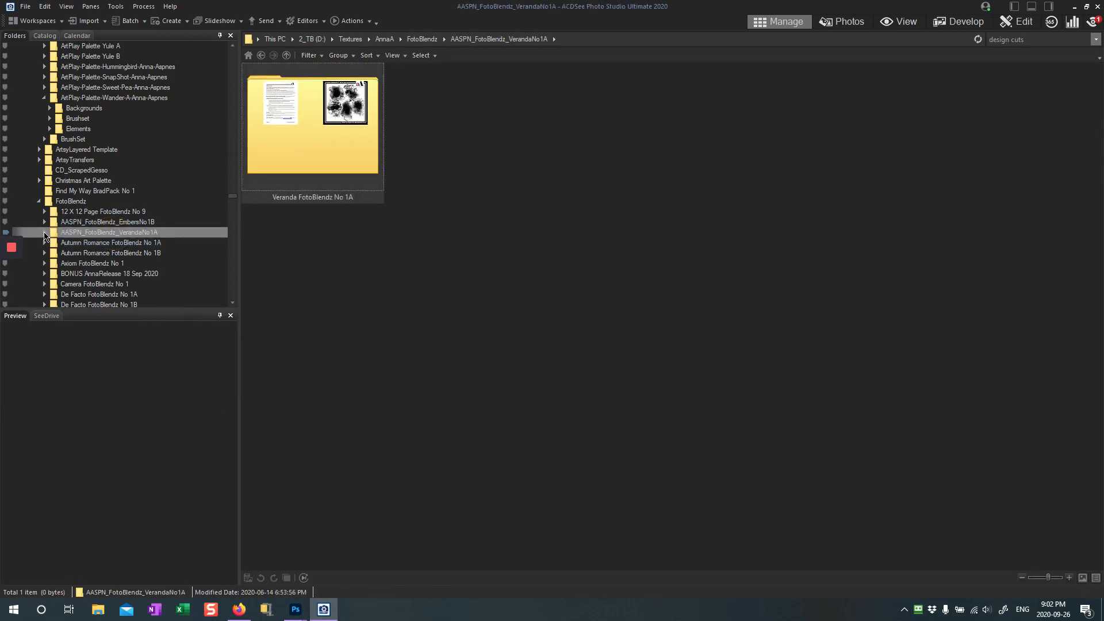
{"action": "left_click", "coordinate": [45, 232]}
{"action": "left_click", "coordinate": [95, 243]}
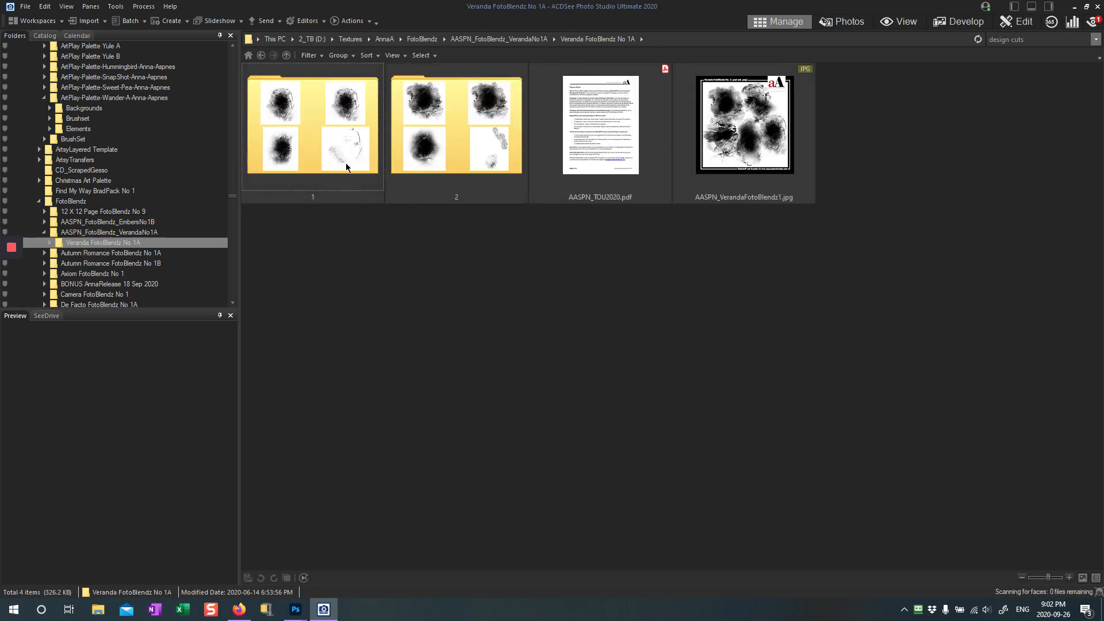
{"action": "double_click", "coordinate": [457, 143]}
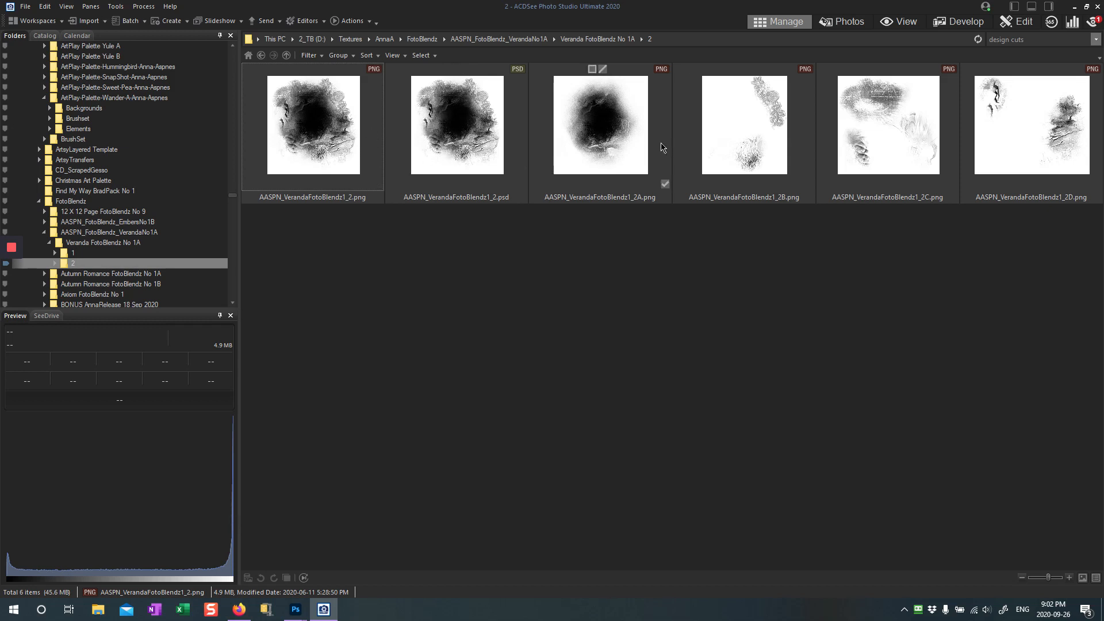
{"action": "left_click_drag", "start_coordinate": [323, 119], "coordinate": [291, 236]}
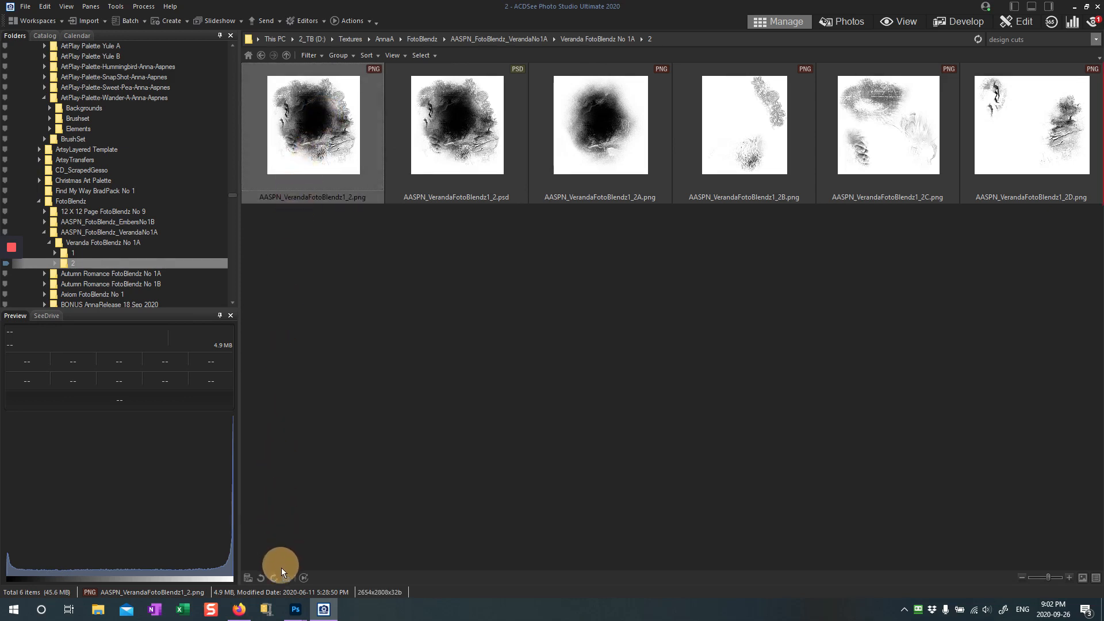
{"action": "left_click_drag", "start_coordinate": [281, 567], "coordinate": [543, 211]}
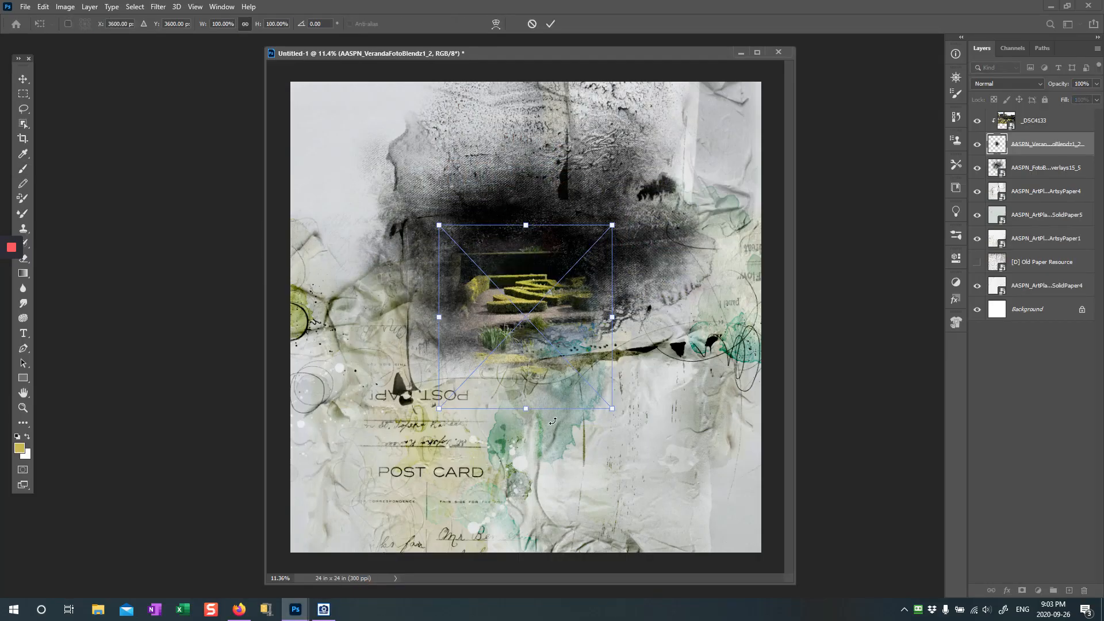
Enlarge the placed VerandaFotoBlendz1_2 mask to about 150% over the building and upper hedges, and hide the FotoBlendzOverlays15_5 layer
{"action": "left_click_drag", "start_coordinate": [531, 334], "coordinate": [539, 307]}
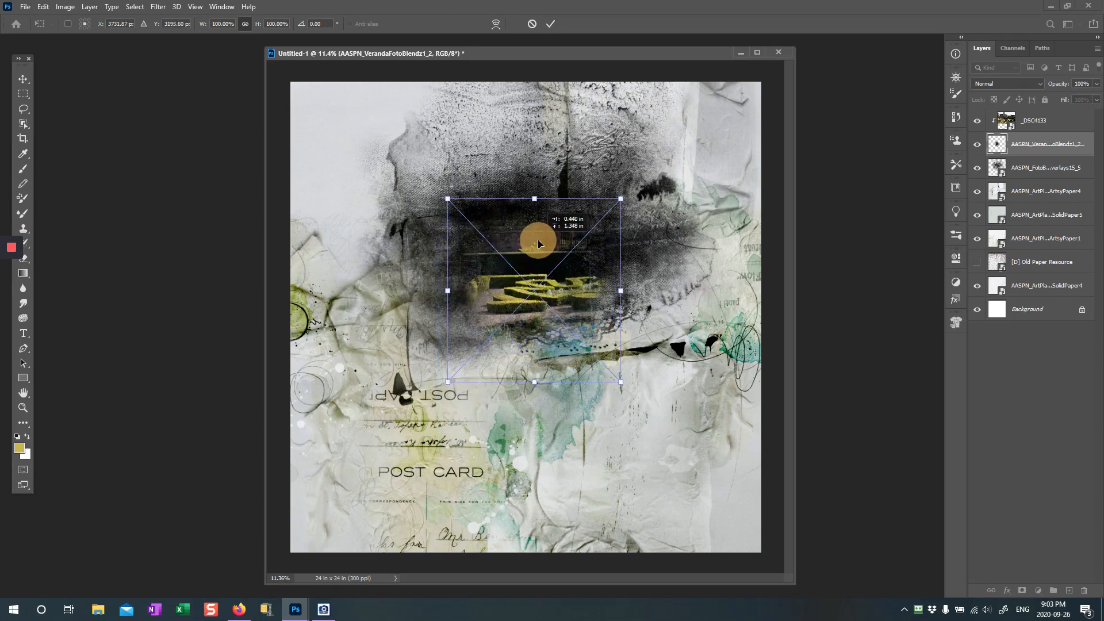
{"action": "left_click_drag", "start_coordinate": [446, 382], "coordinate": [488, 269]}
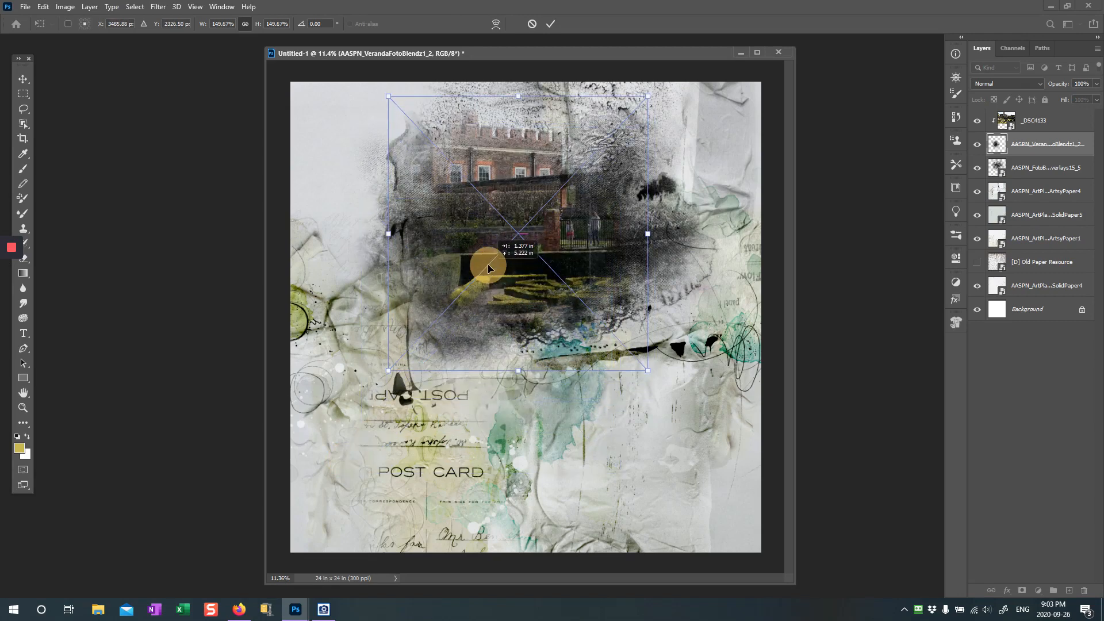
{"action": "left_click", "coordinate": [550, 23]}
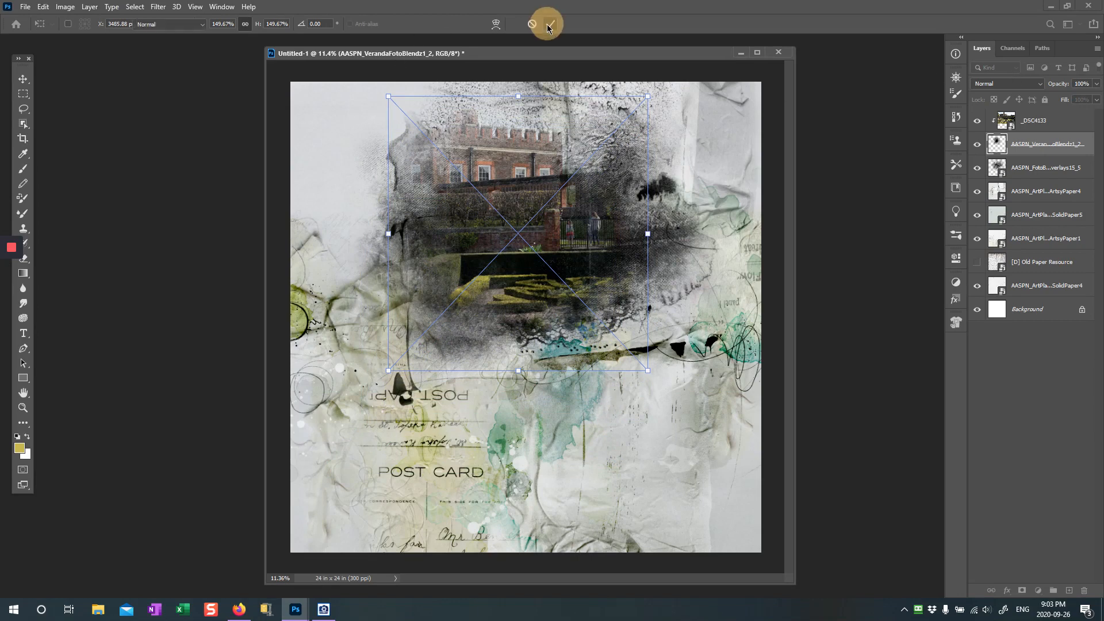
{"action": "key", "text": "b"}
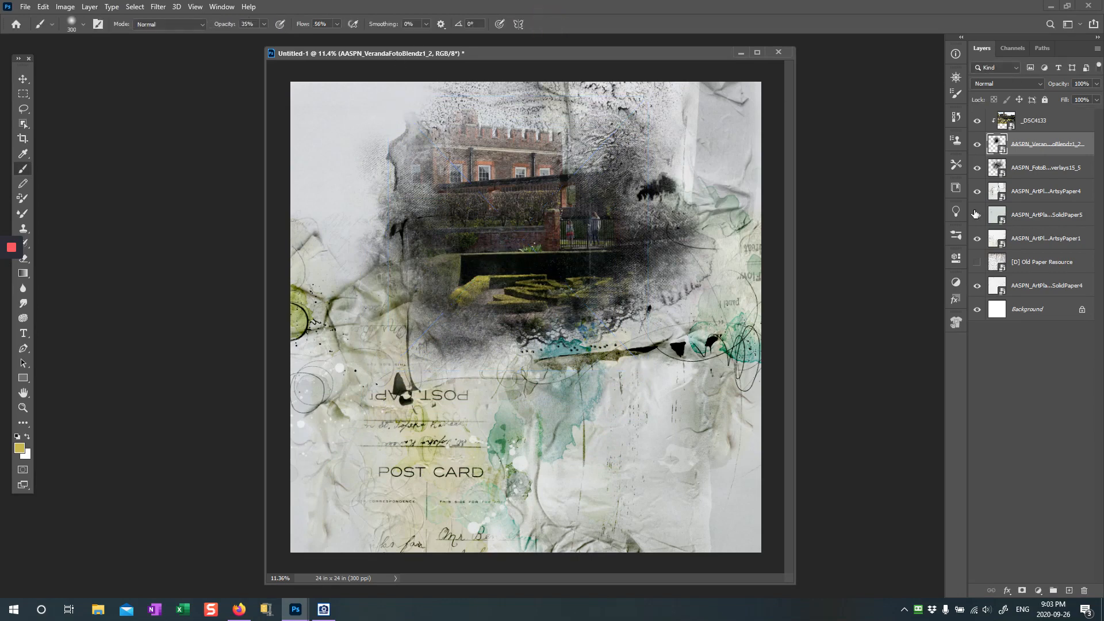
{"action": "left_click", "coordinate": [977, 168]}
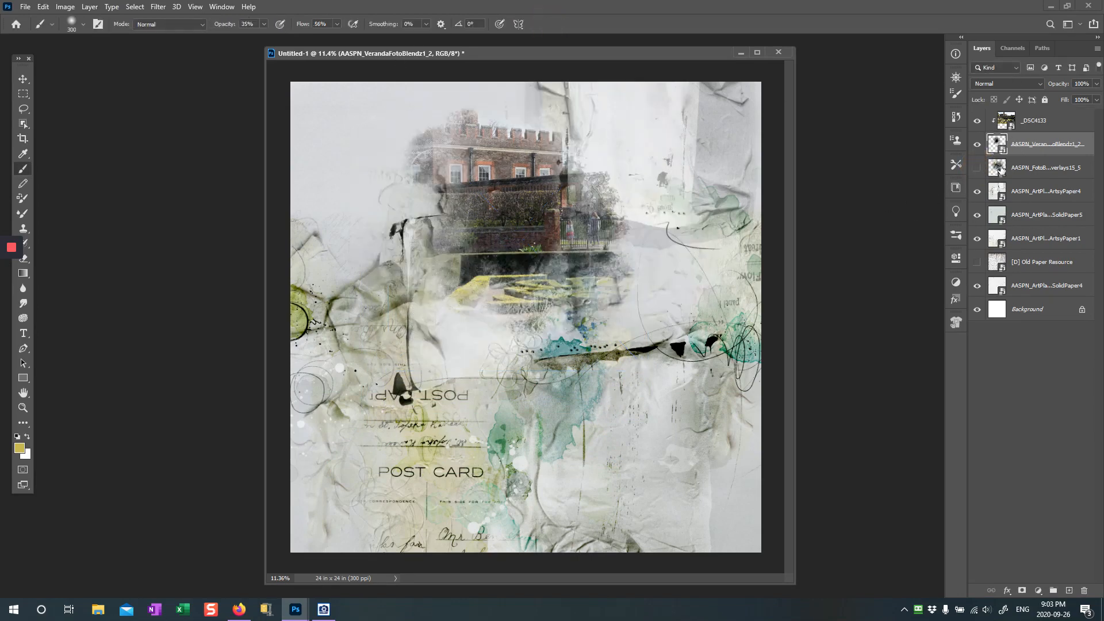
Delete the hidden FotoBlendzOverlays15_5 layer and enlarge the VerandaFotoBlendz1_2 mask to about 201%, extending it over the building and lower garden
{"action": "left_click_drag", "start_coordinate": [1069, 171], "coordinate": [1092, 592]}
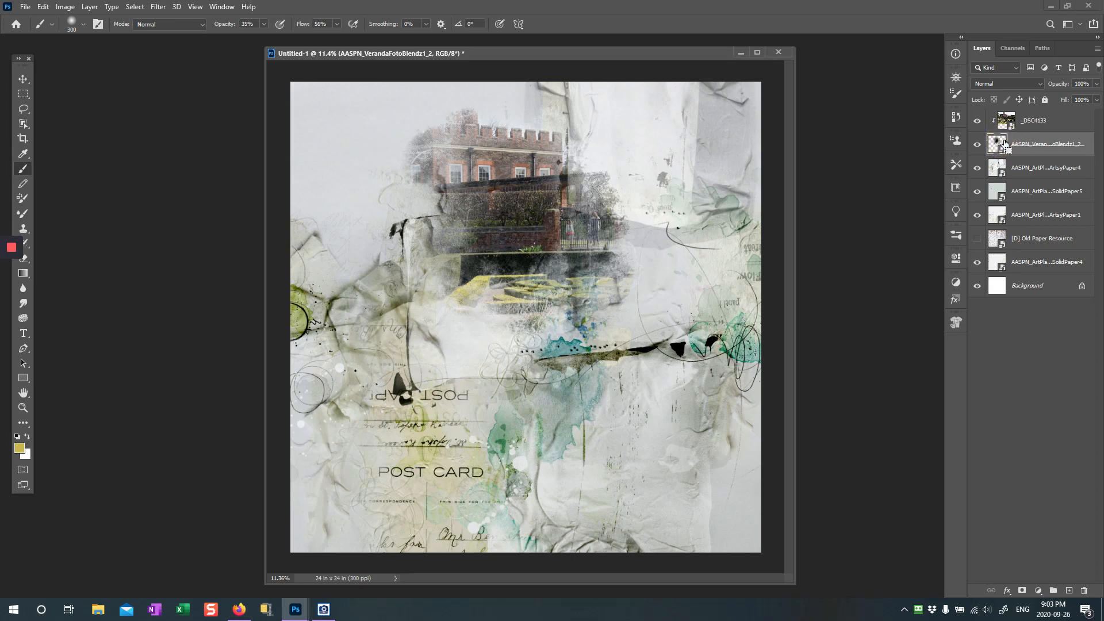
{"action": "key", "text": "ctrl+t"}
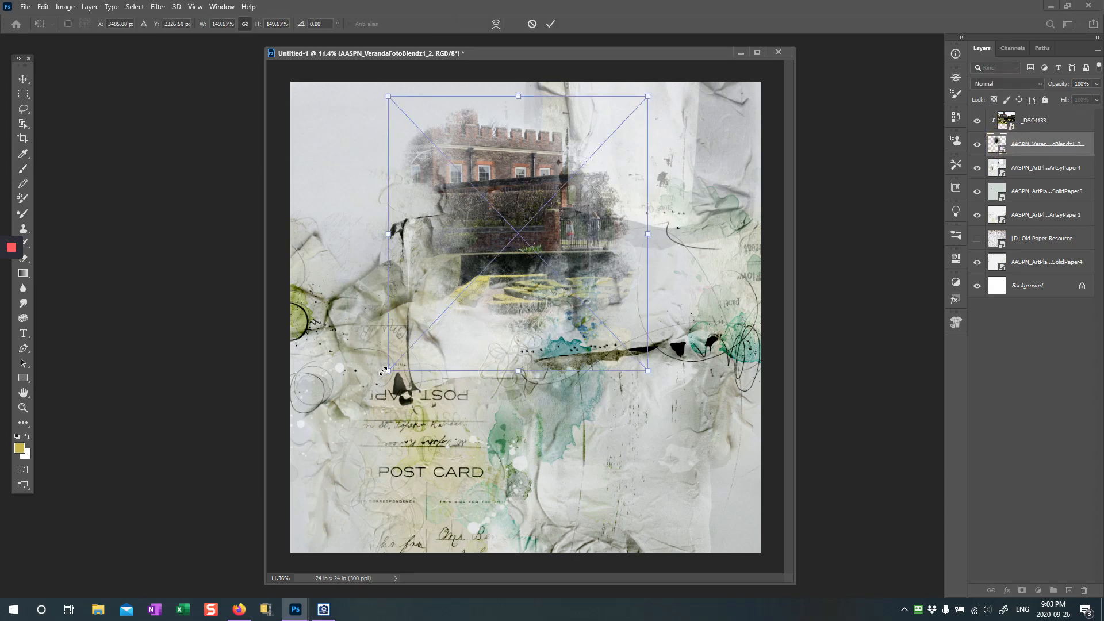
{"action": "left_click_drag", "start_coordinate": [384, 371], "coordinate": [279, 451]}
{"action": "left_click_drag", "start_coordinate": [561, 342], "coordinate": [567, 309]}
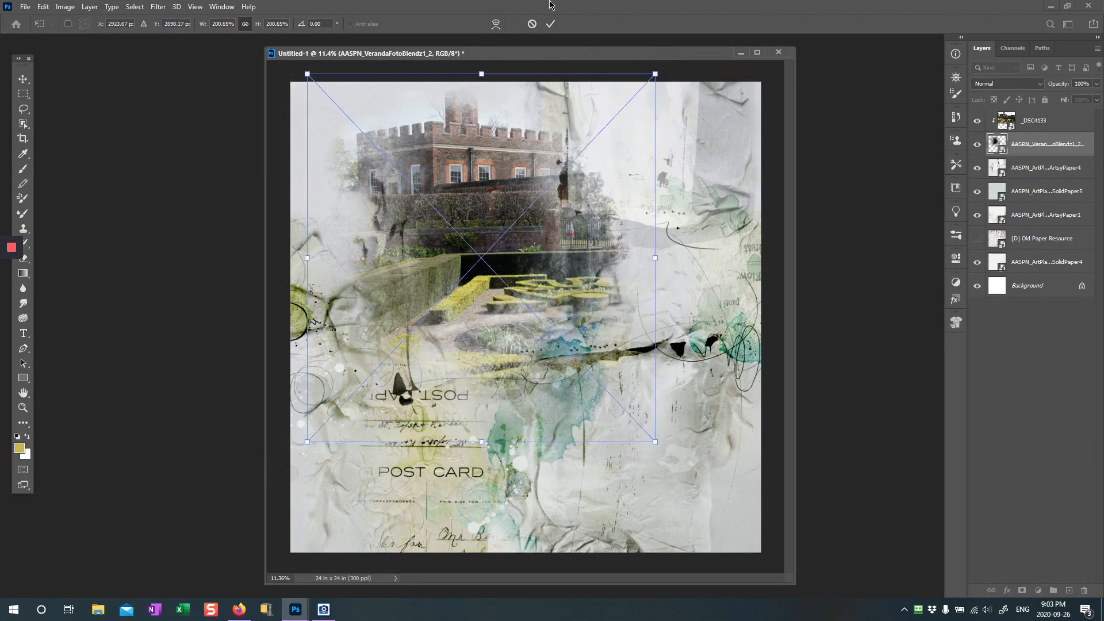
{"action": "left_click", "coordinate": [550, 24]}
{"action": "key", "text": "b"}
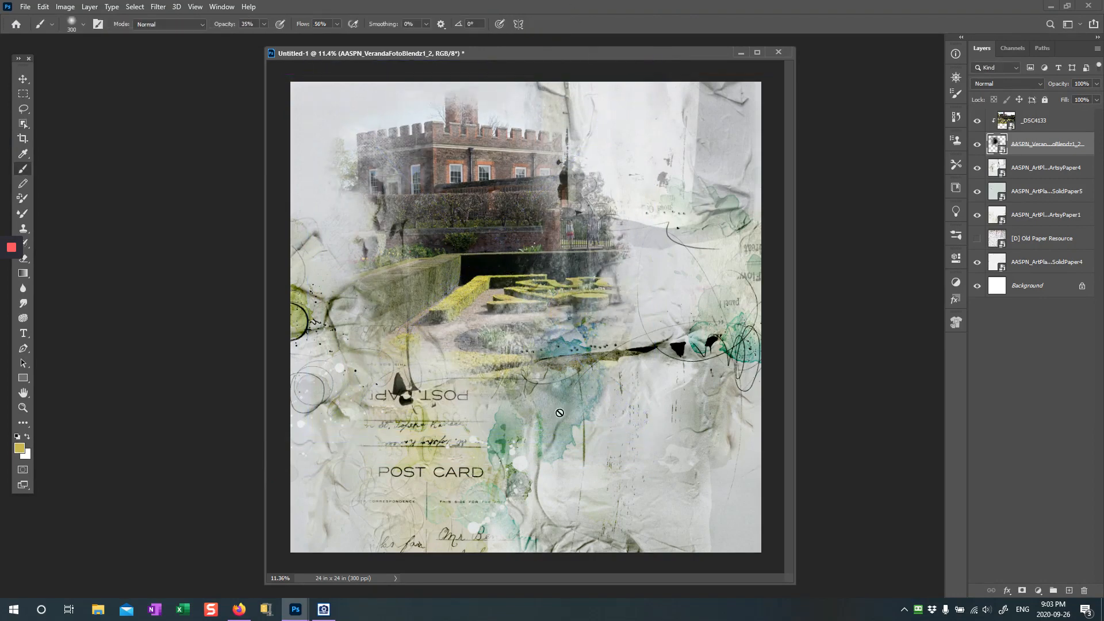
Enlarge the clipped _DSC4133 photo to about 147% and adjust its position slightly within the mask
{"action": "left_click", "coordinate": [1004, 121]}
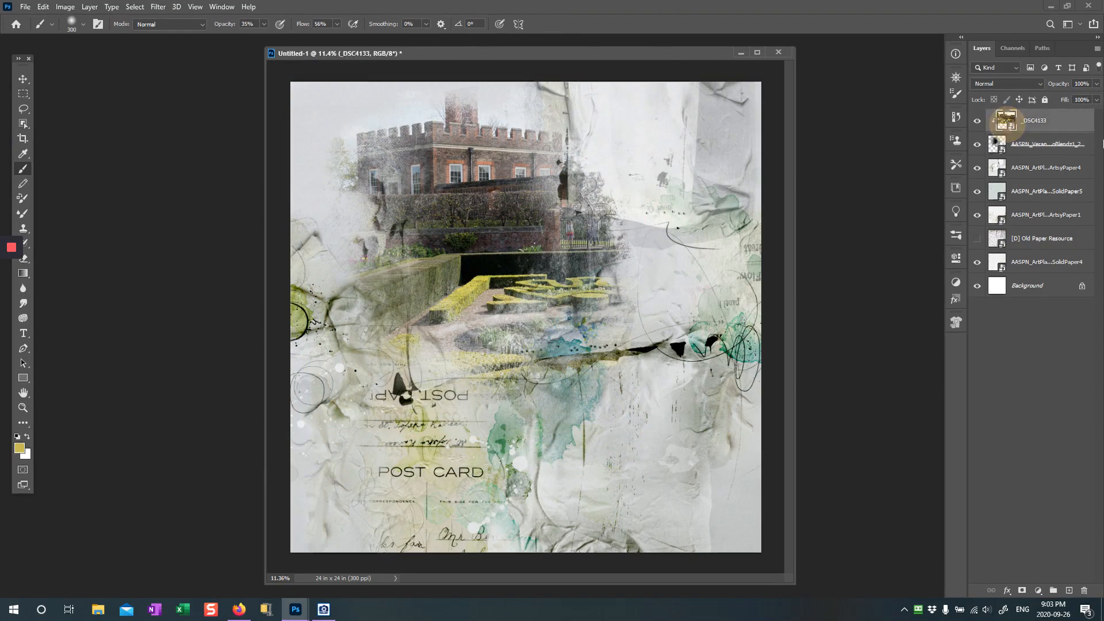
{"action": "key", "text": "ctrl+t"}
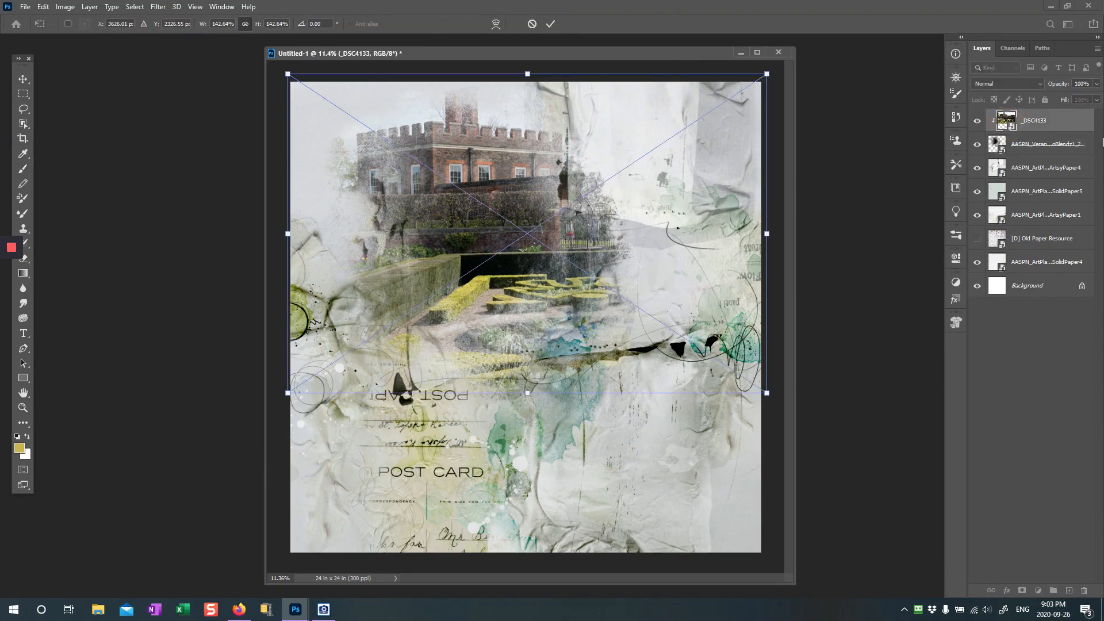
{"action": "left_click_drag", "start_coordinate": [296, 398], "coordinate": [273, 402]}
{"action": "left_click_drag", "start_coordinate": [549, 319], "coordinate": [554, 315]}
{"action": "left_click", "coordinate": [550, 23]}
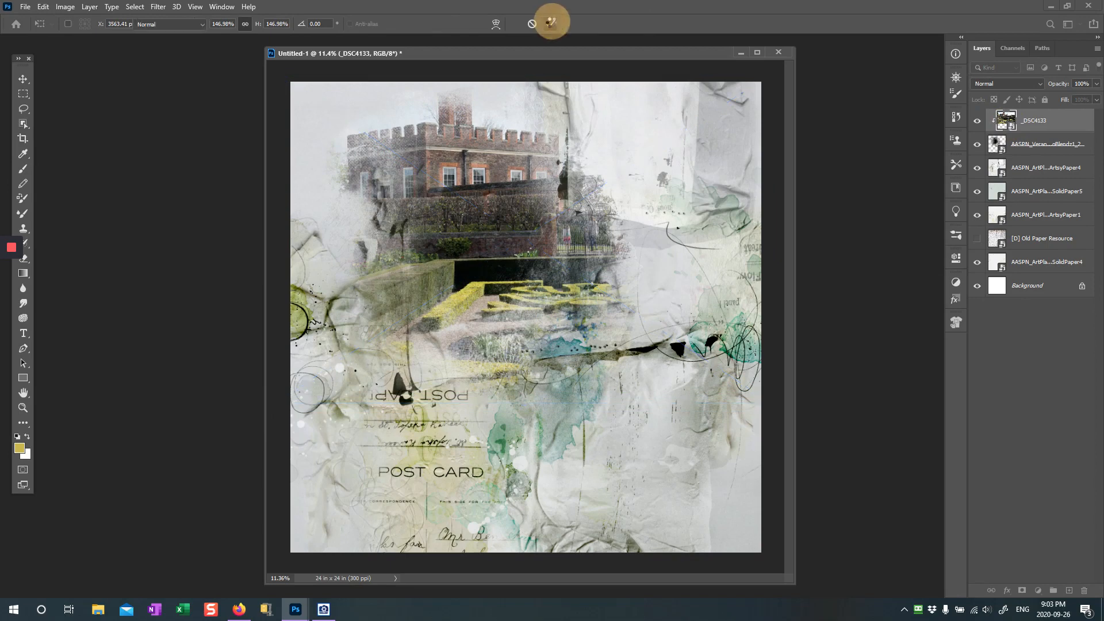
{"action": "key", "text": "b"}
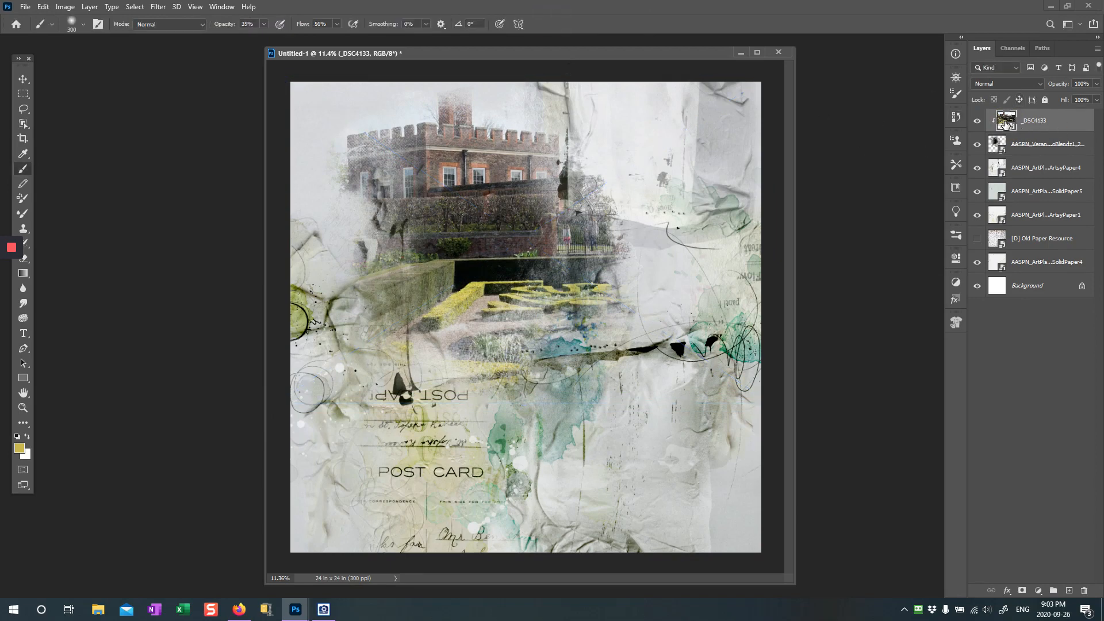
Enlarge the VerandaFotoBlendz1_2 mask to about 254% and shift it slightly upward to reveal the chimney, hedges and pond
{"action": "left_click", "coordinate": [998, 145]}
{"action": "key", "text": "ctrl+t"}
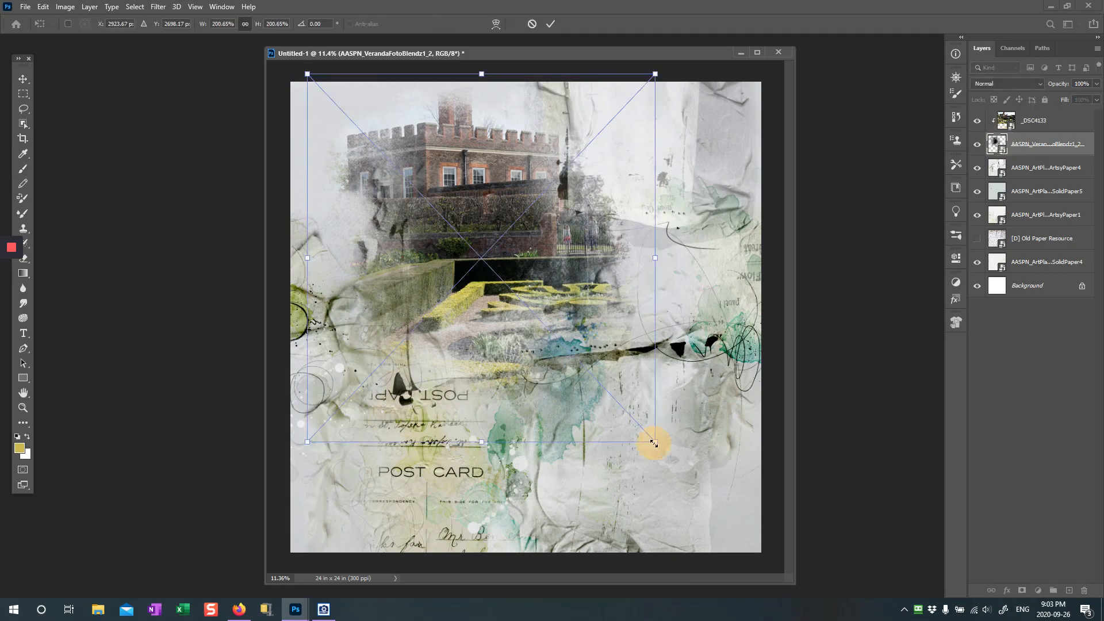
{"action": "left_click_drag", "start_coordinate": [654, 443], "coordinate": [745, 537]}
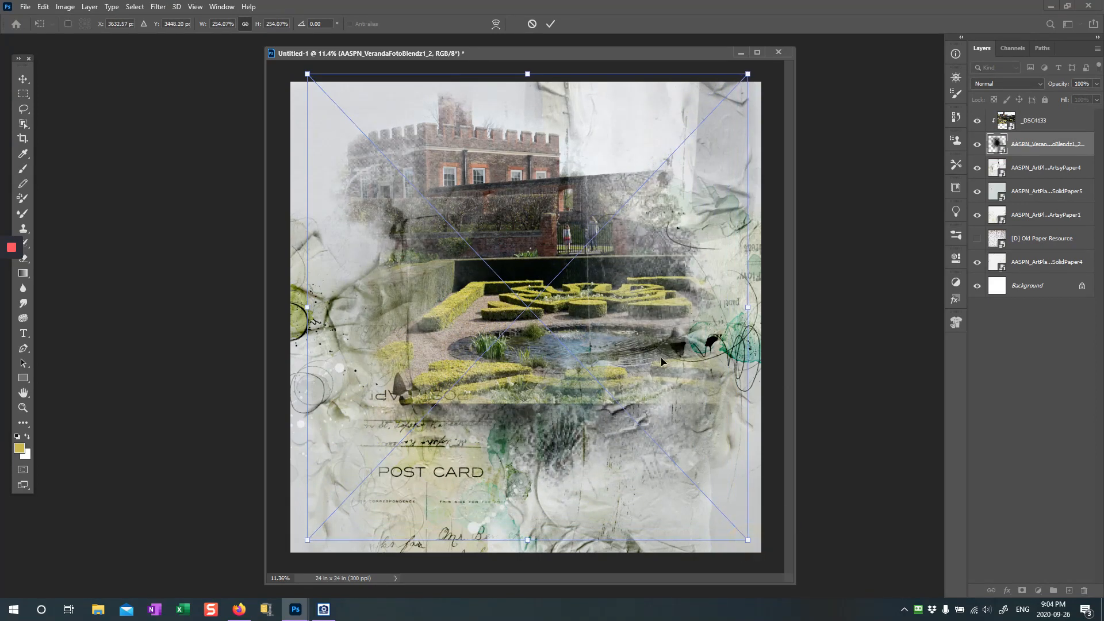
{"action": "mouse_move", "coordinate": [661, 361]}
{"action": "left_mouse_down"}
{"action": "mouse_move", "coordinate": [665, 328]}
{"action": "mouse_move", "coordinate": [660, 344]}
{"action": "left_mouse_up"}
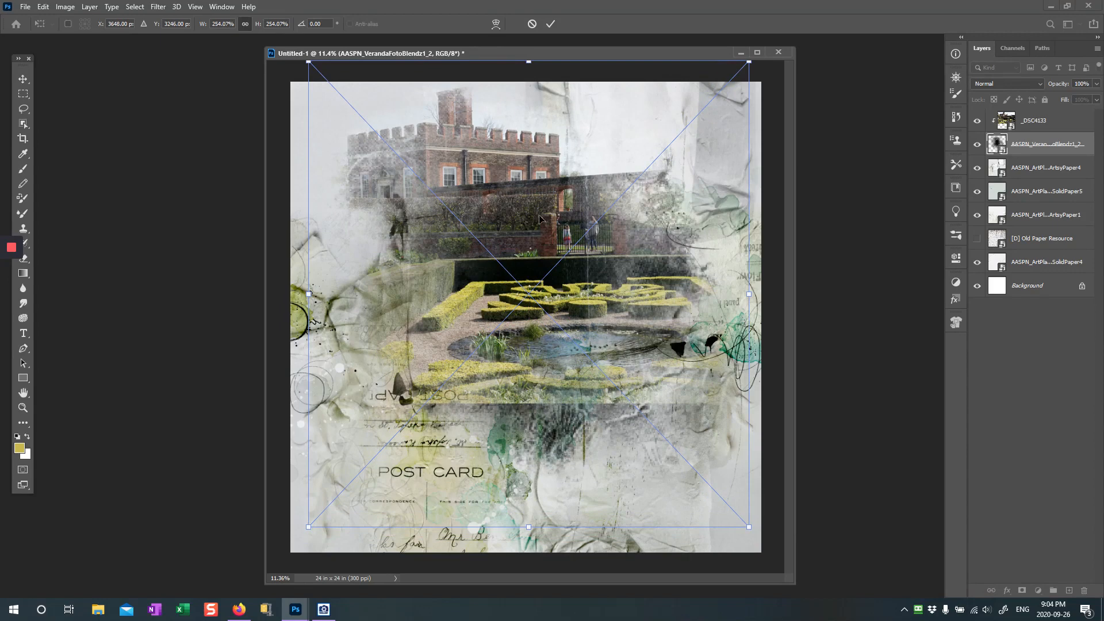
{"action": "left_click_drag", "start_coordinate": [529, 263], "coordinate": [526, 257]}
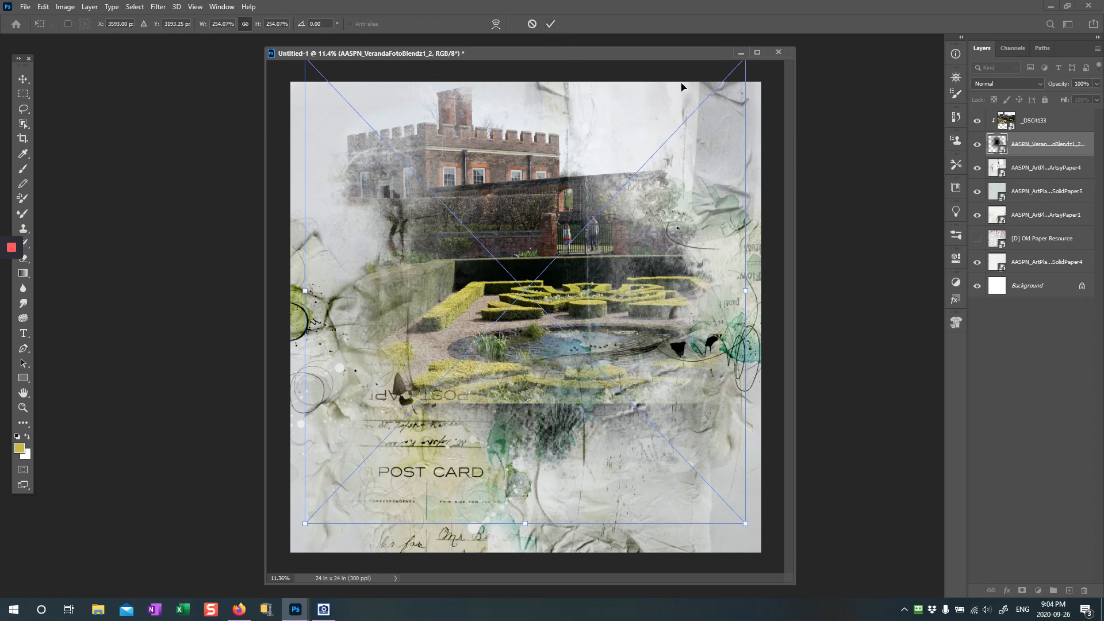
{"action": "left_click", "coordinate": [550, 23]}
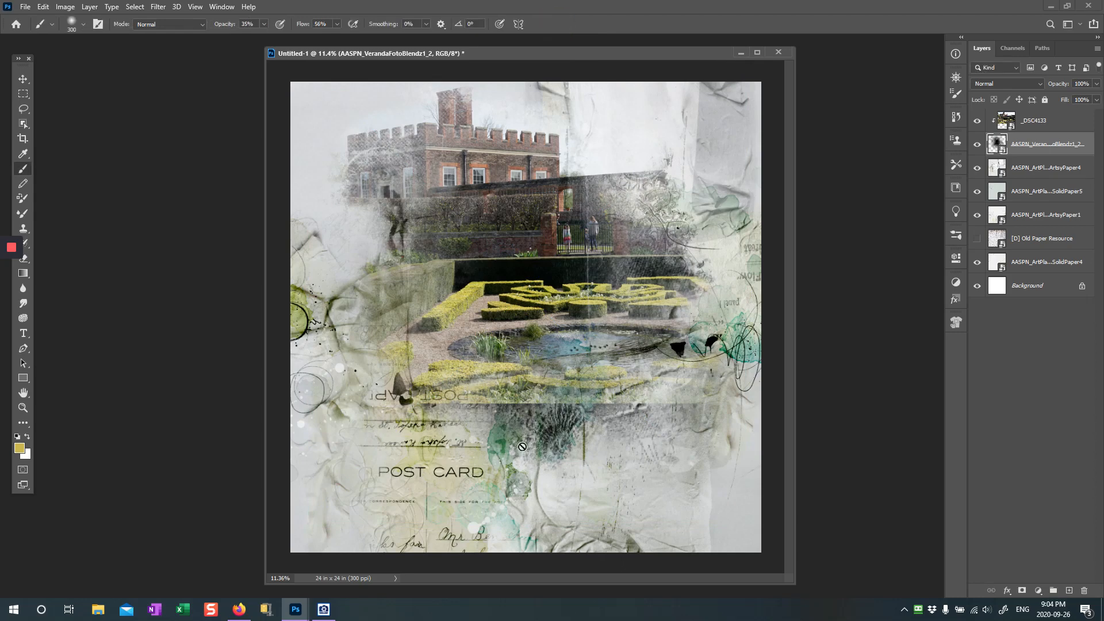
Add a layer mask to the _DSC4133 photo and brush black at 35% opacity, up to size 700, to soften its hard bottom and top edges
{"action": "left_click", "coordinate": [1029, 121]}
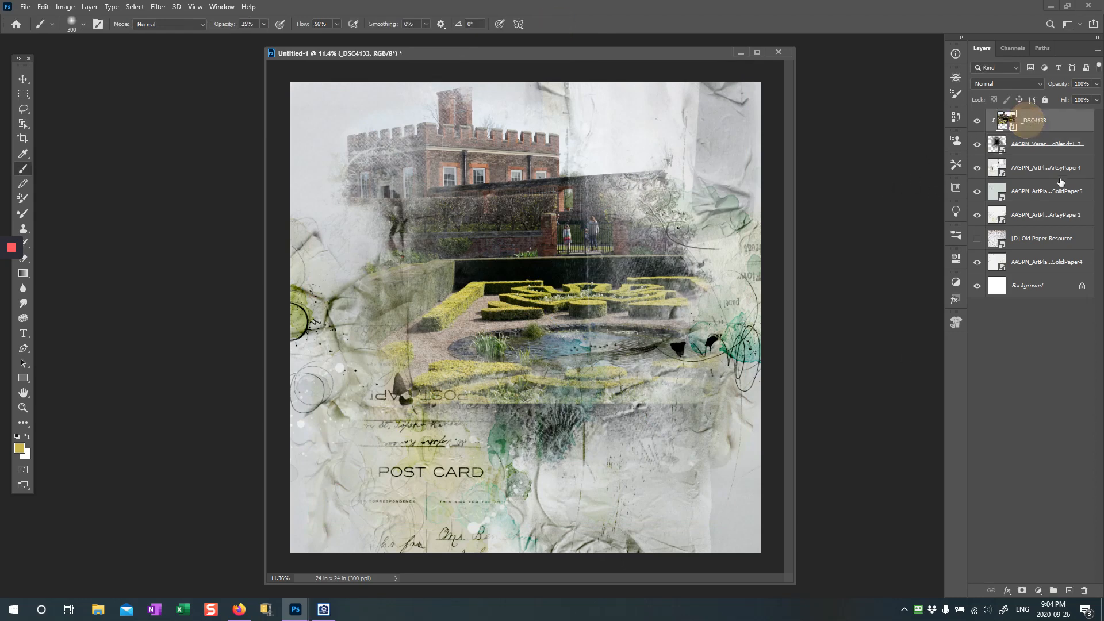
{"action": "left_click", "coordinate": [1021, 591]}
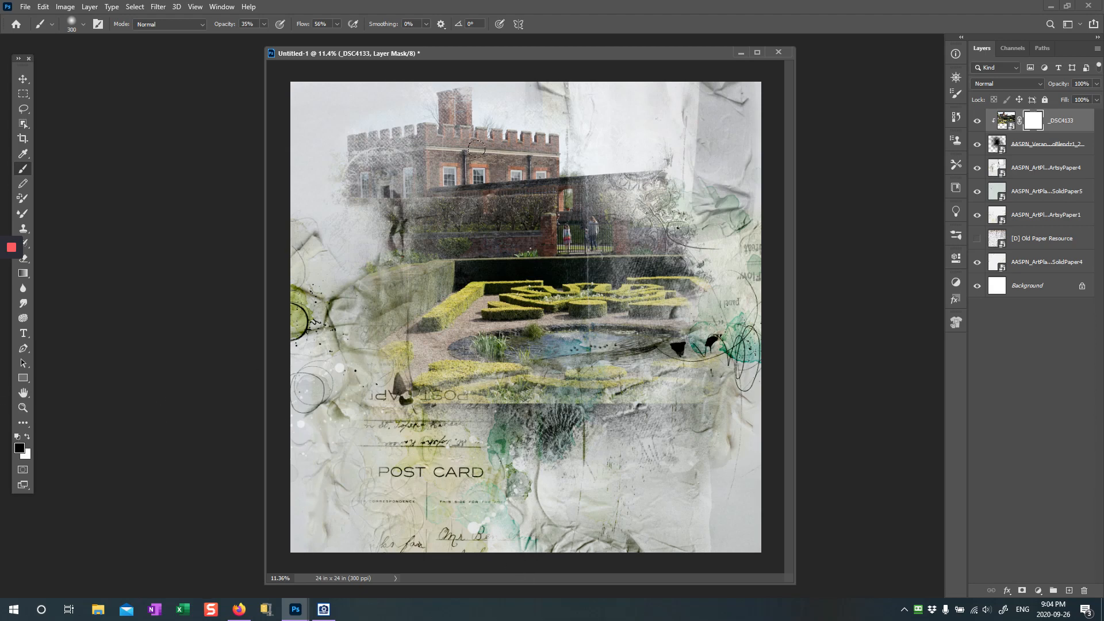
{"action": "left_click", "coordinate": [1033, 120]}
{"action": "left_click", "coordinate": [435, 409]}
{"action": "mouse_move", "coordinate": [435, 408]}
{"action": "left_mouse_down"}
{"action": "mouse_move", "coordinate": [424, 409]}
{"action": "mouse_move", "coordinate": [454, 404]}
{"action": "mouse_move", "coordinate": [424, 396]}
{"action": "mouse_move", "coordinate": [424, 409]}
{"action": "mouse_move", "coordinate": [518, 397]}
{"action": "mouse_move", "coordinate": [504, 383]}
{"action": "mouse_move", "coordinate": [518, 403]}
{"action": "mouse_move", "coordinate": [538, 397]}
{"action": "mouse_move", "coordinate": [529, 409]}
{"action": "mouse_move", "coordinate": [620, 392]}
{"action": "mouse_move", "coordinate": [666, 414]}
{"action": "left_mouse_up"}
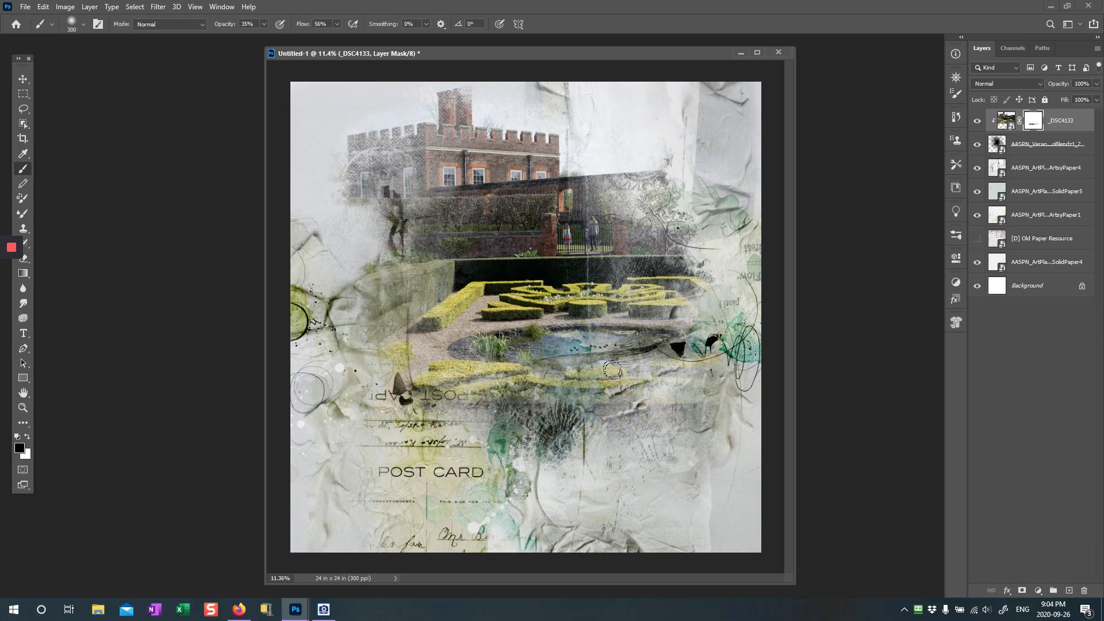
{"action": "key", "text": "]"}
{"action": "mouse_move", "coordinate": [467, 401]}
{"action": "left_mouse_down"}
{"action": "mouse_move", "coordinate": [414, 373]}
{"action": "mouse_move", "coordinate": [410, 396]}
{"action": "mouse_move", "coordinate": [341, 398]}
{"action": "mouse_move", "coordinate": [431, 425]}
{"action": "mouse_move", "coordinate": [466, 419]}
{"action": "left_mouse_up"}
{"action": "left_click_drag", "start_coordinate": [596, 428], "coordinate": [690, 415]}
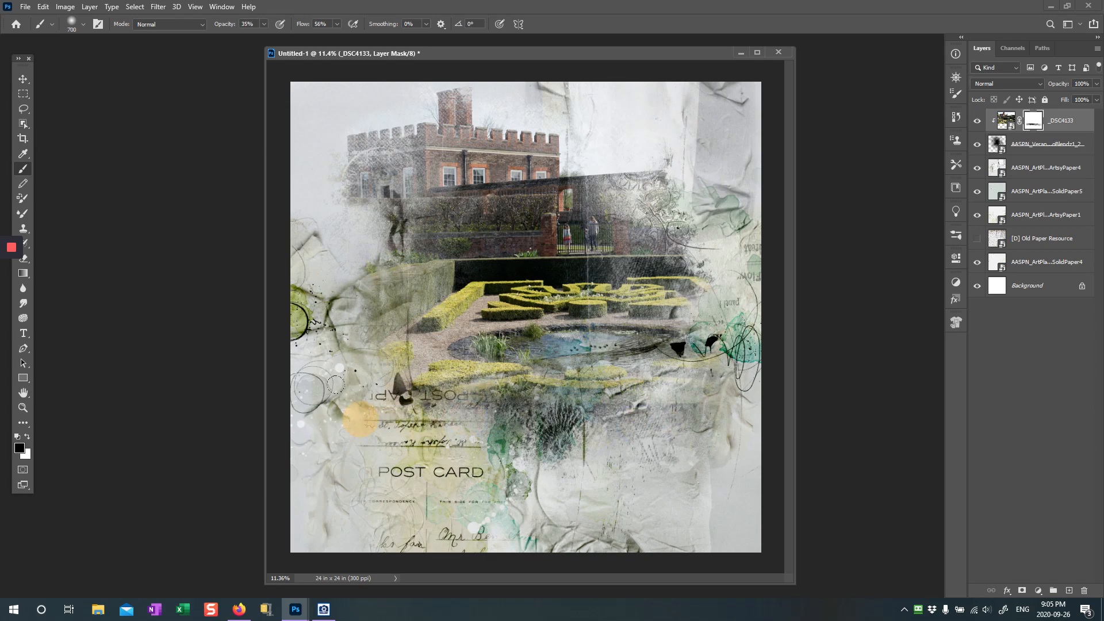
{"action": "mouse_move", "coordinate": [431, 70]}
{"action": "left_mouse_down"}
{"action": "mouse_move", "coordinate": [447, 96]}
{"action": "mouse_move", "coordinate": [460, 80]}
{"action": "left_mouse_up"}
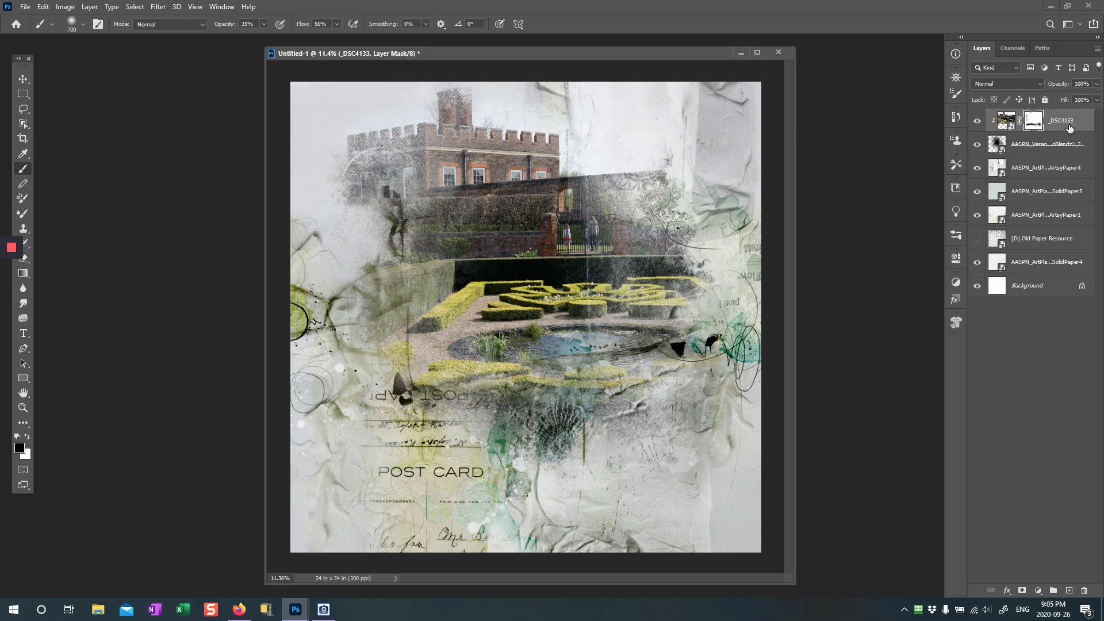
Add a Hue/Saturation adjustment layer above the _DSC4133 photo and raise its saturation slightly
{"action": "left_click", "coordinate": [1003, 119]}
{"action": "left_click", "coordinate": [1038, 589]}
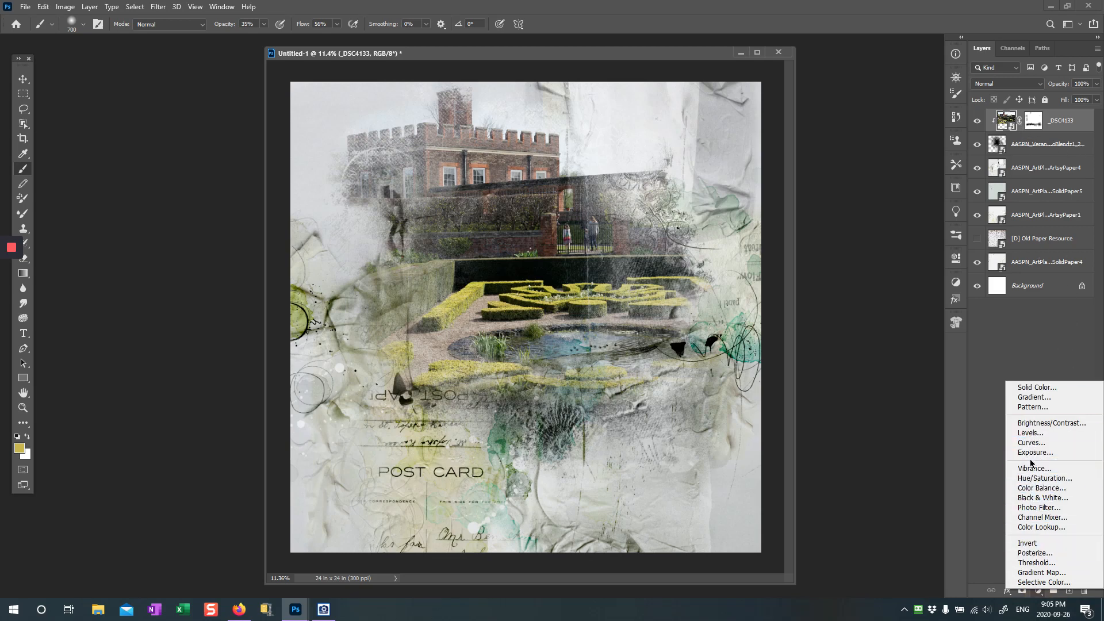
{"action": "left_click", "coordinate": [1038, 478]}
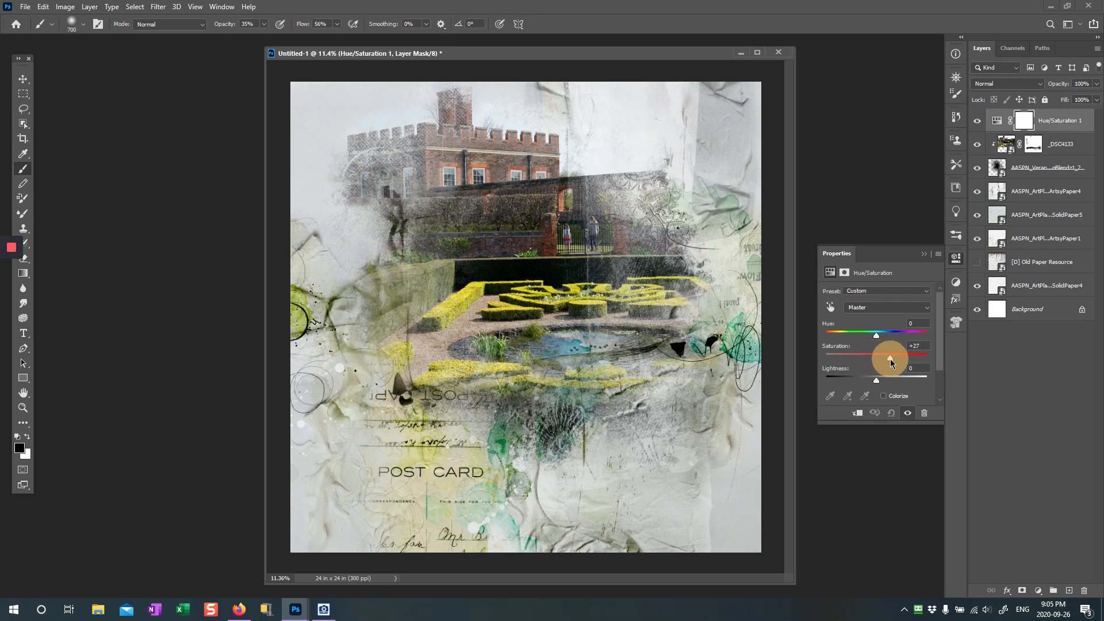
{"action": "left_click_drag", "start_coordinate": [886, 359], "coordinate": [875, 336]}
{"action": "left_click", "coordinate": [923, 254]}
Add a Levels adjustment layer on top, with midtones at 1.06, white input at 240 and a raised black input
{"action": "left_click", "coordinate": [1038, 590]}
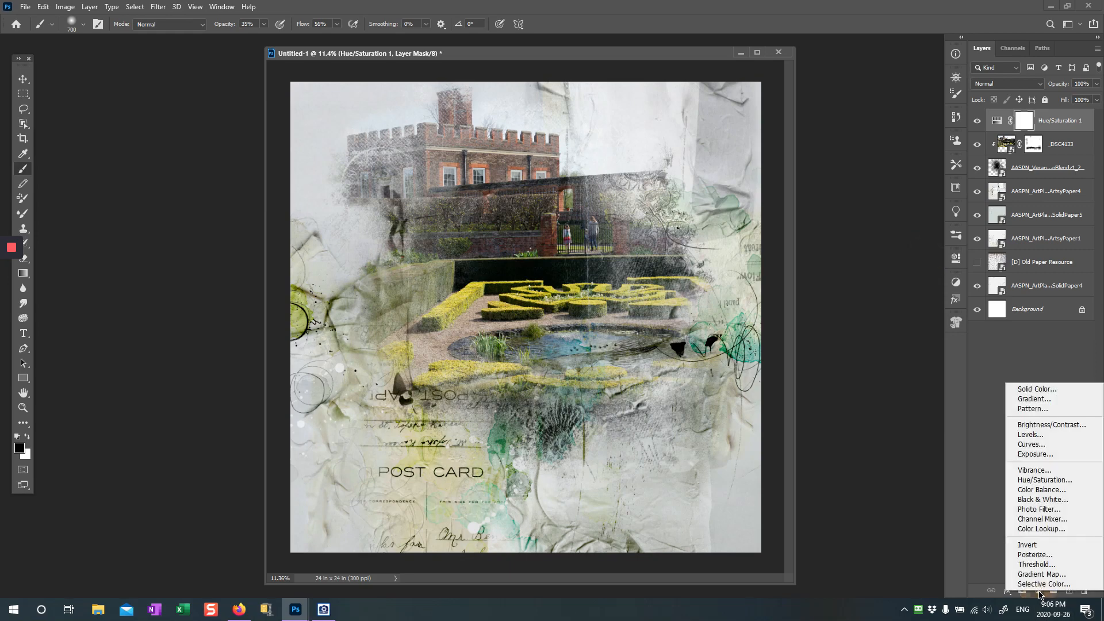
{"action": "left_click", "coordinate": [1028, 435]}
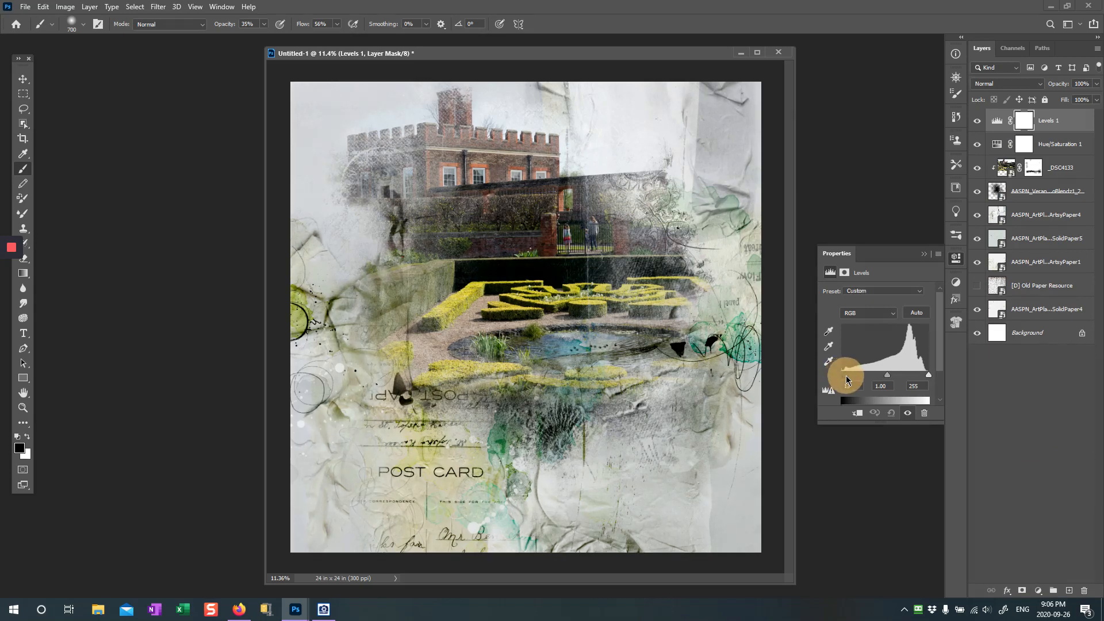
{"action": "left_click_drag", "start_coordinate": [845, 376], "coordinate": [923, 377]}
{"action": "left_click_drag", "start_coordinate": [847, 377], "coordinate": [852, 379]}
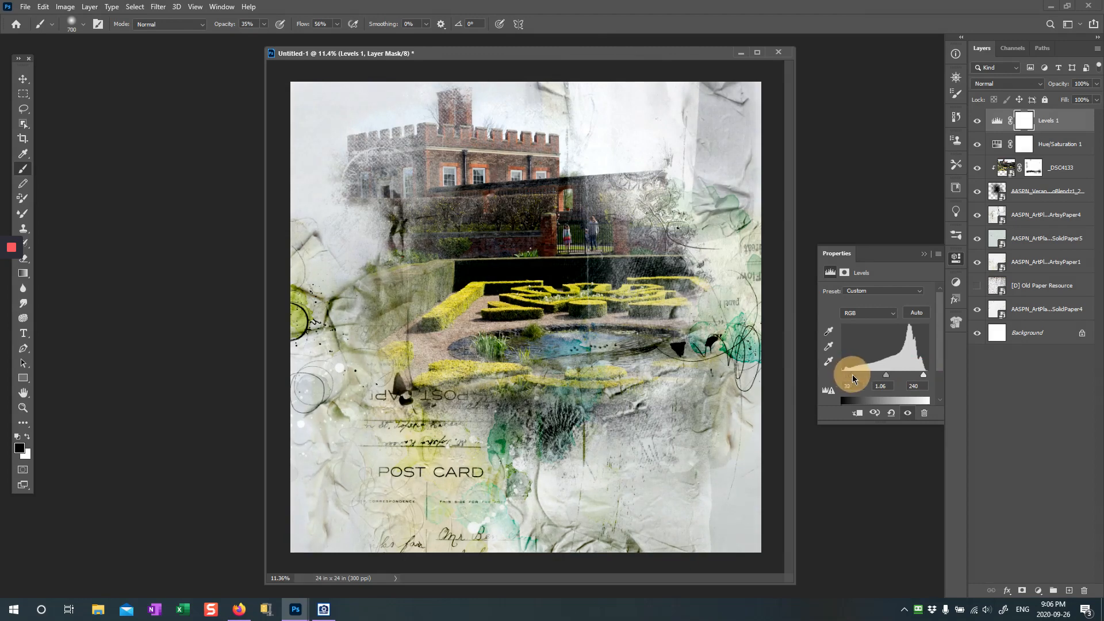
{"action": "left_click", "coordinate": [924, 254]}
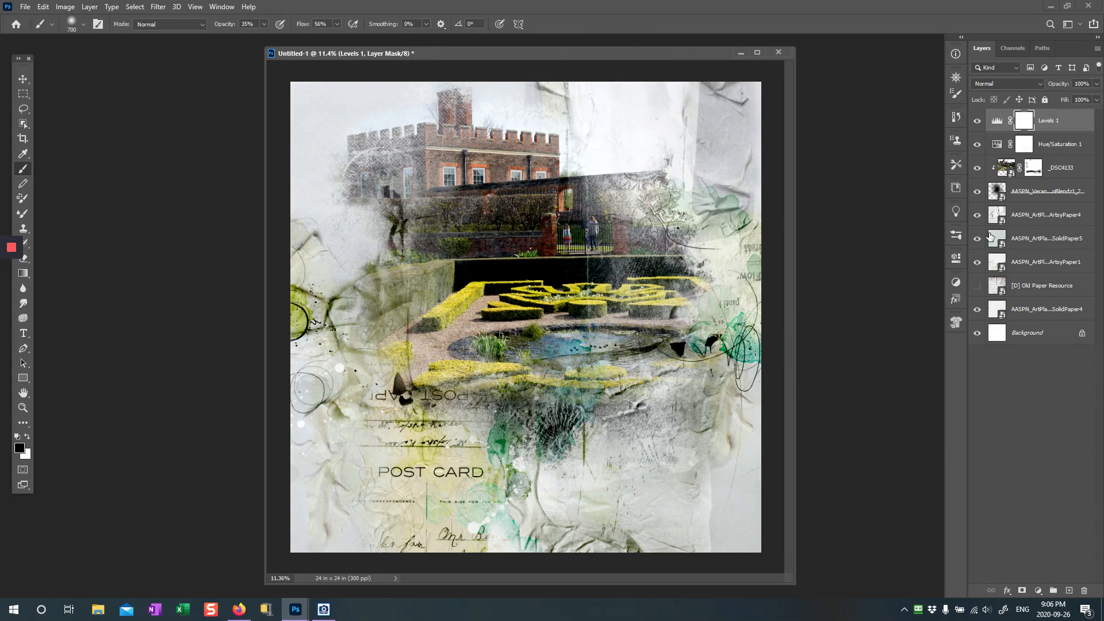
Clip the Hue/Saturation and Levels adjustment layers to the photo layers below so they affect only the _DSC4133 image
{"action": "left_click", "coordinate": [975, 287]}
{"action": "left_click", "coordinate": [976, 288]}
{"action": "left_click", "coordinate": [1003, 149]}
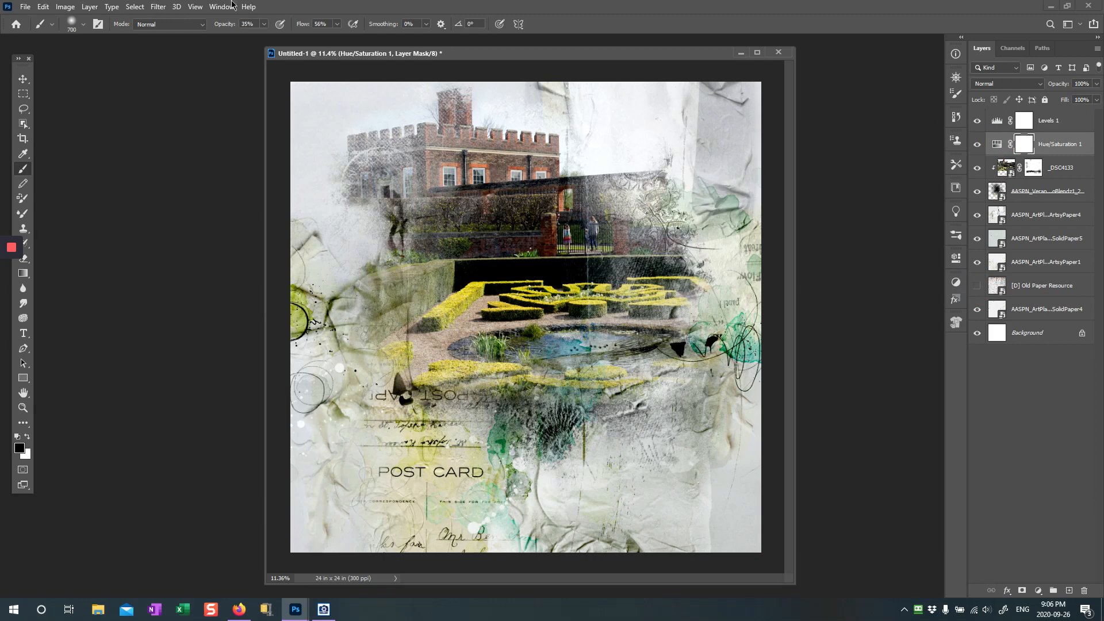
{"action": "left_click", "coordinate": [90, 7]}
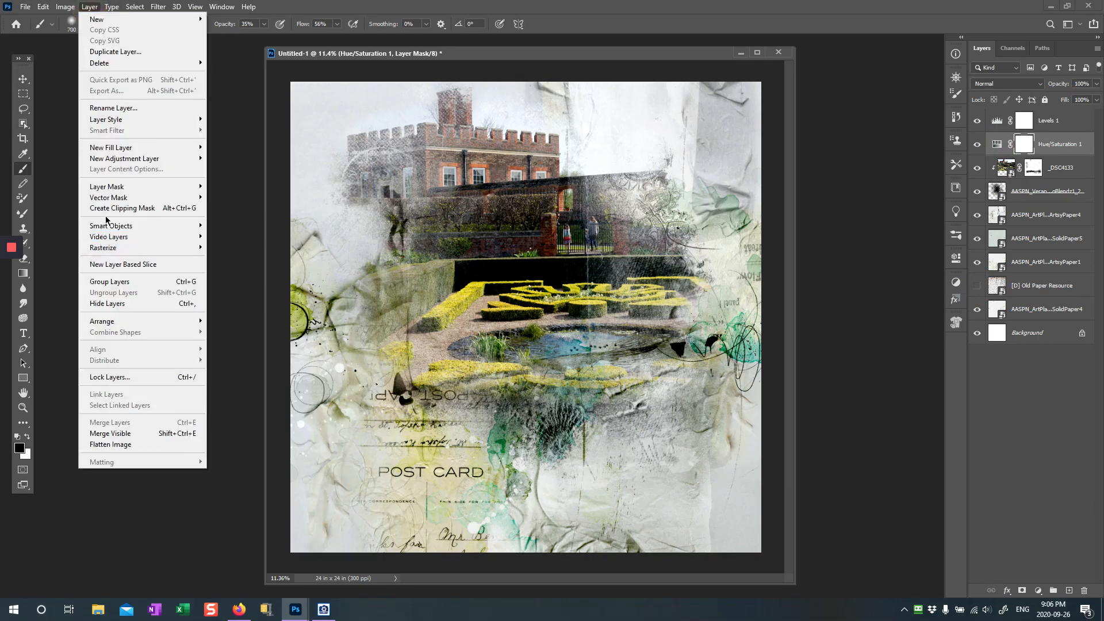
{"action": "left_click", "coordinate": [102, 208]}
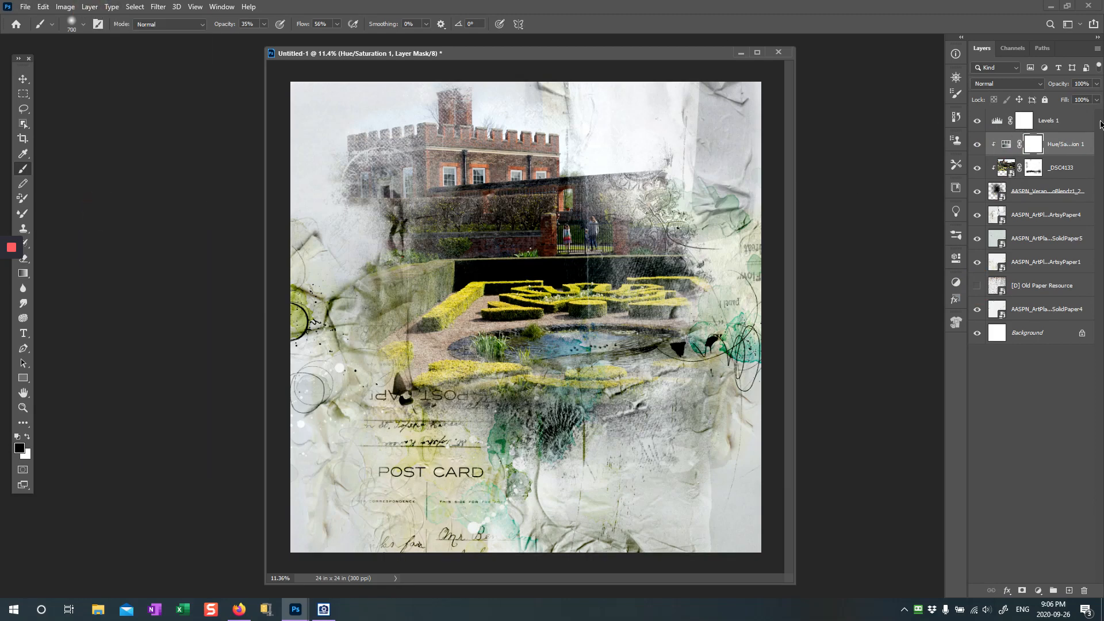
{"action": "left_click", "coordinate": [996, 122]}
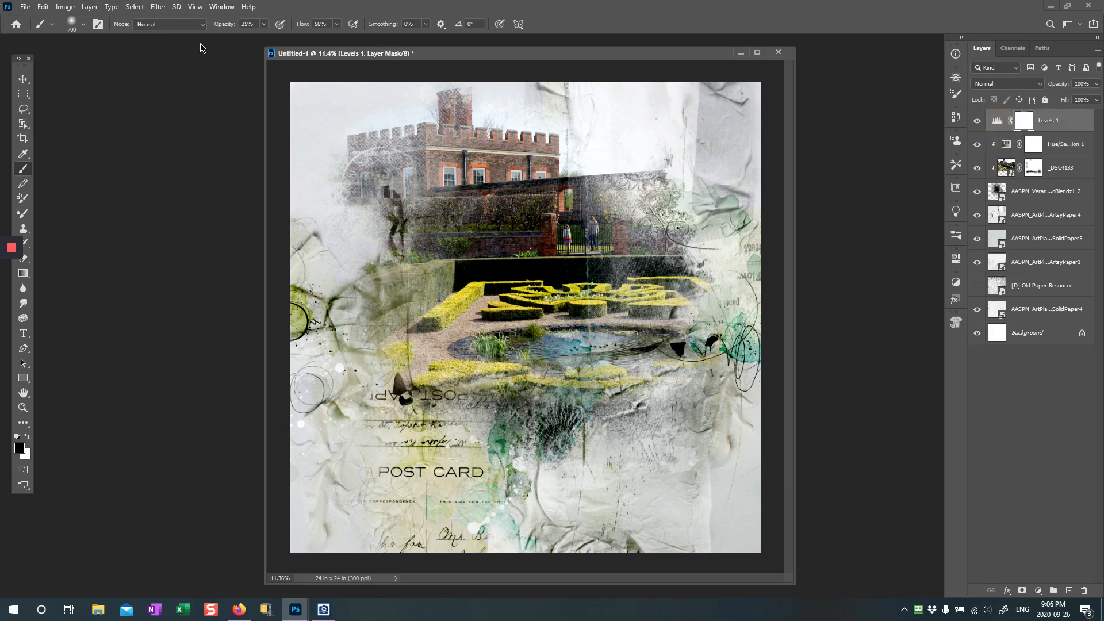
{"action": "left_click", "coordinate": [94, 8]}
{"action": "left_click", "coordinate": [112, 209]}
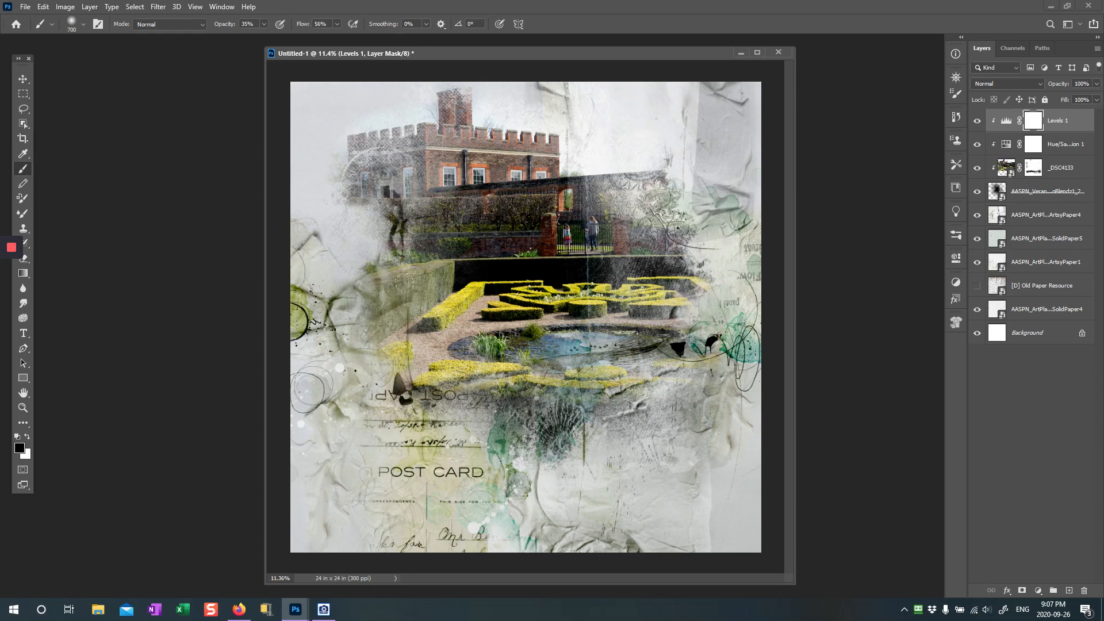
Add a Hue/Saturation adjustment layer above ArtsyPaper4, set Hue to +14 and raise the saturation of the background papers
{"action": "left_click", "coordinate": [994, 217]}
{"action": "left_click", "coordinate": [1038, 591]}
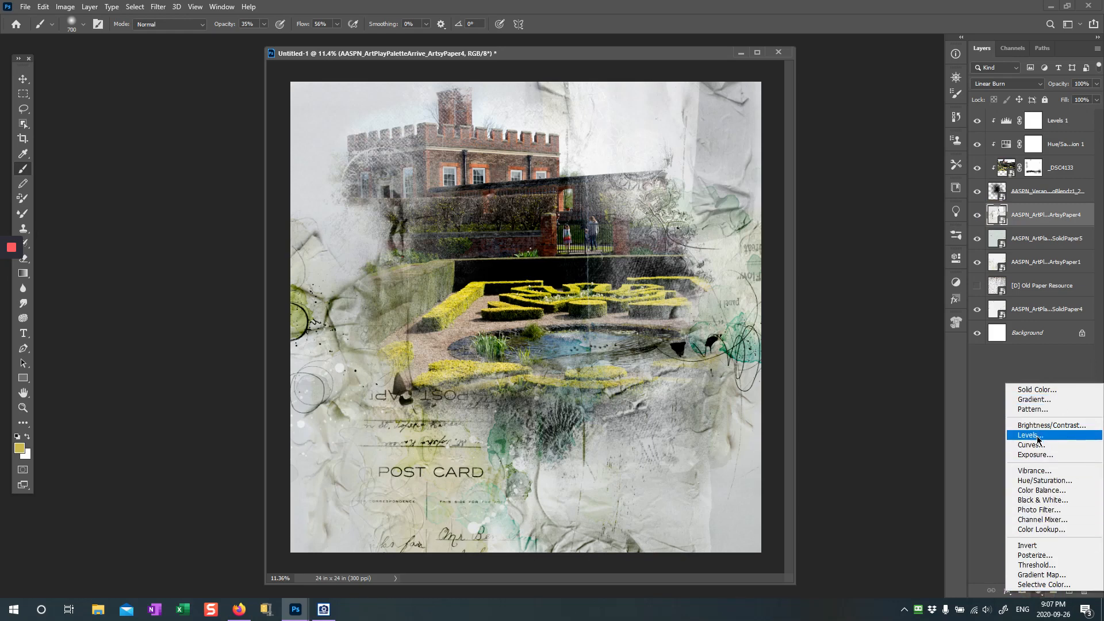
{"action": "left_click", "coordinate": [1037, 481]}
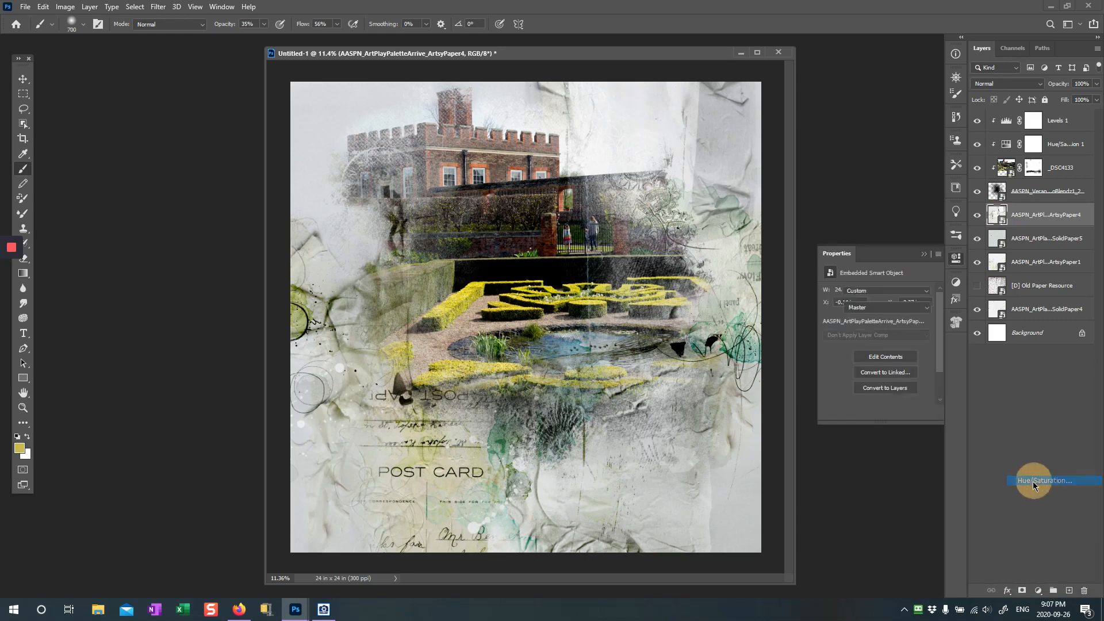
{"action": "left_click_drag", "start_coordinate": [875, 334], "coordinate": [883, 335]}
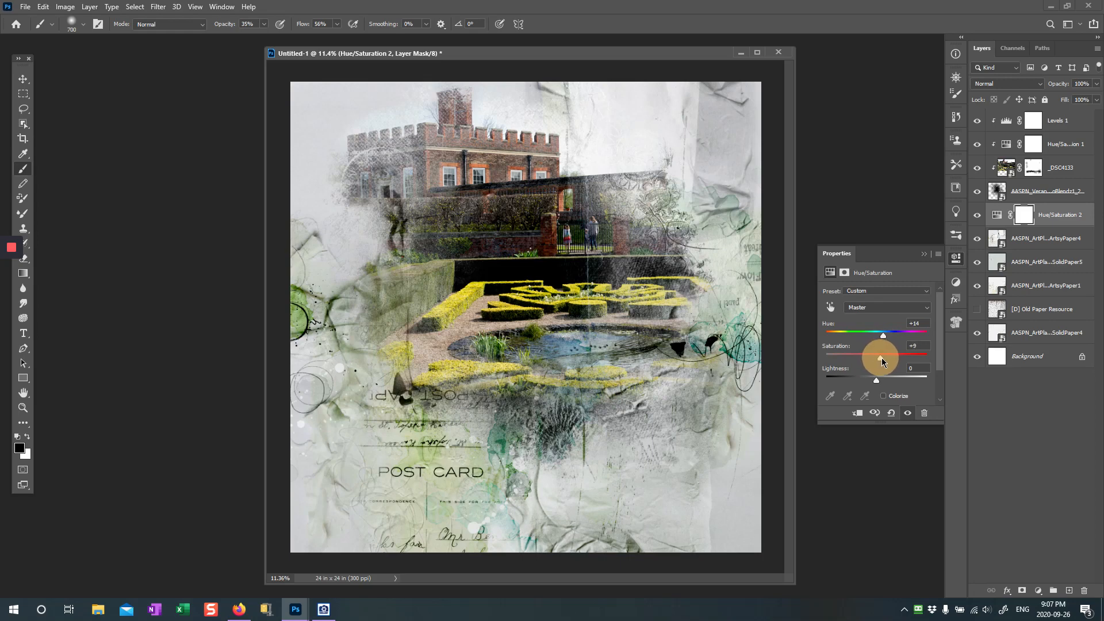
{"action": "left_click_drag", "start_coordinate": [884, 360], "coordinate": [898, 361]}
{"action": "left_click", "coordinate": [924, 253]}
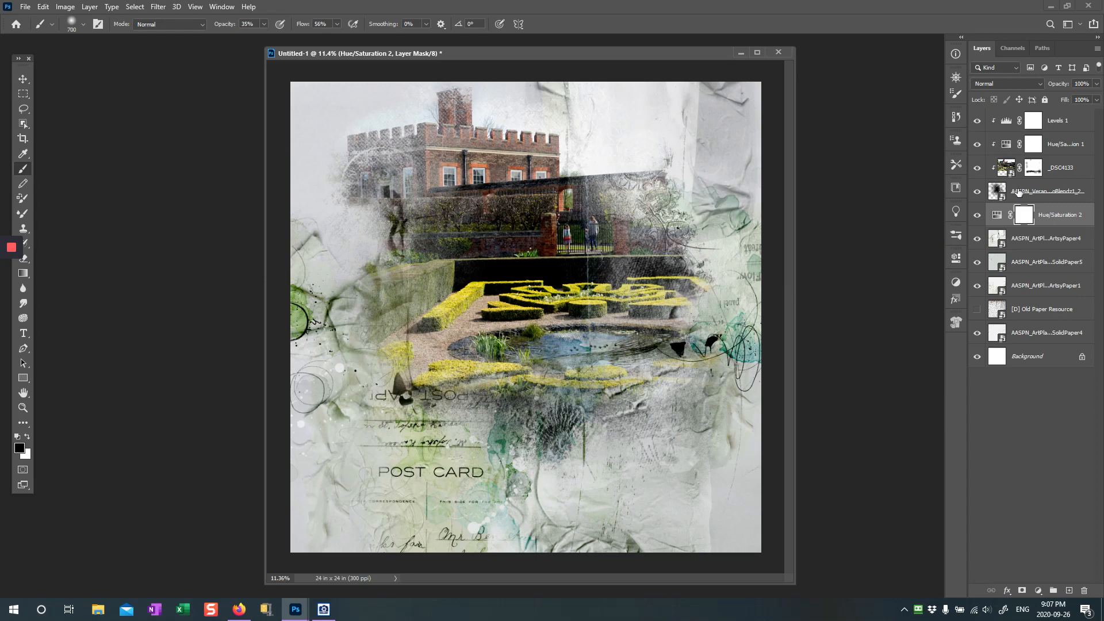
Make ArtsyPaper4 the active layer, switch to ACDSee and open the Label folder within the ArtPlay Palette Arrive A elements
{"action": "left_click", "coordinate": [1020, 237]}
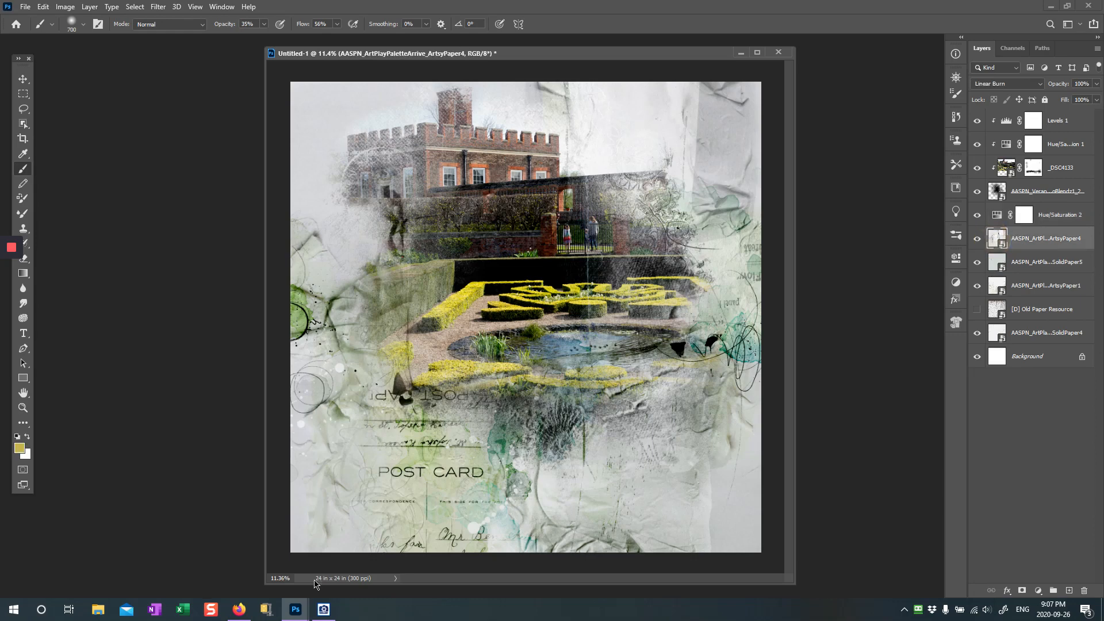
{"action": "left_click", "coordinate": [324, 612]}
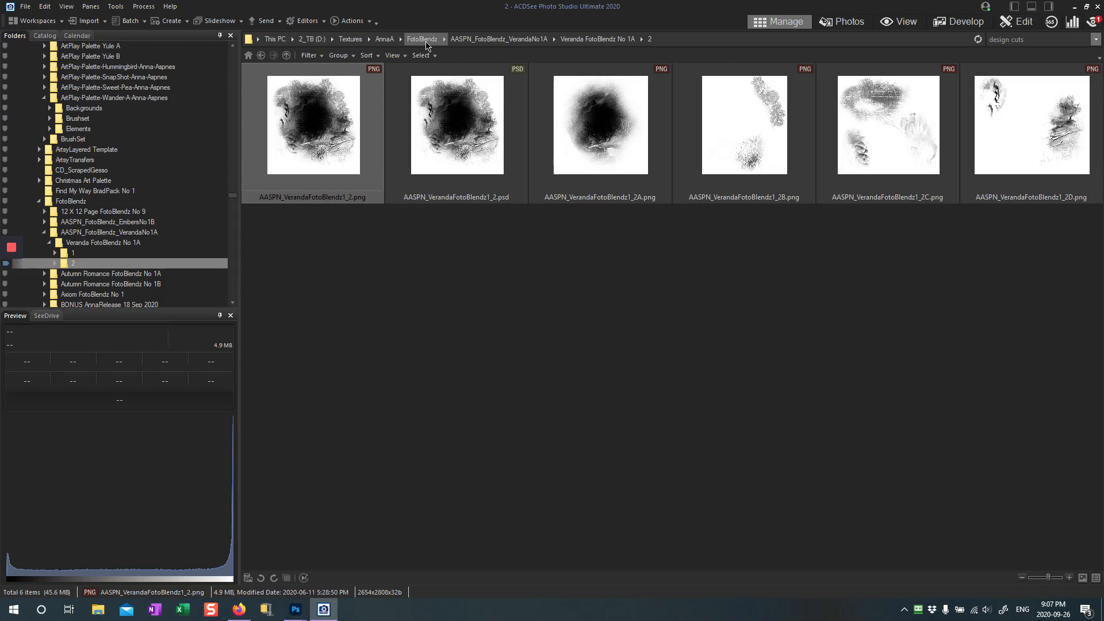
{"action": "left_click", "coordinate": [401, 39]}
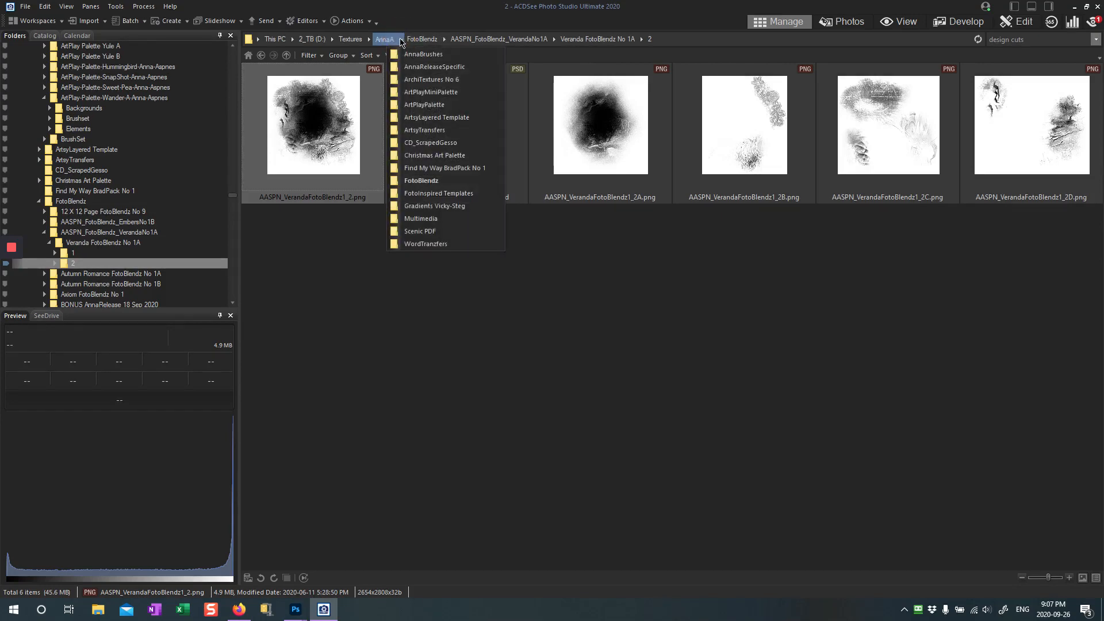
{"action": "left_click", "coordinate": [424, 104]}
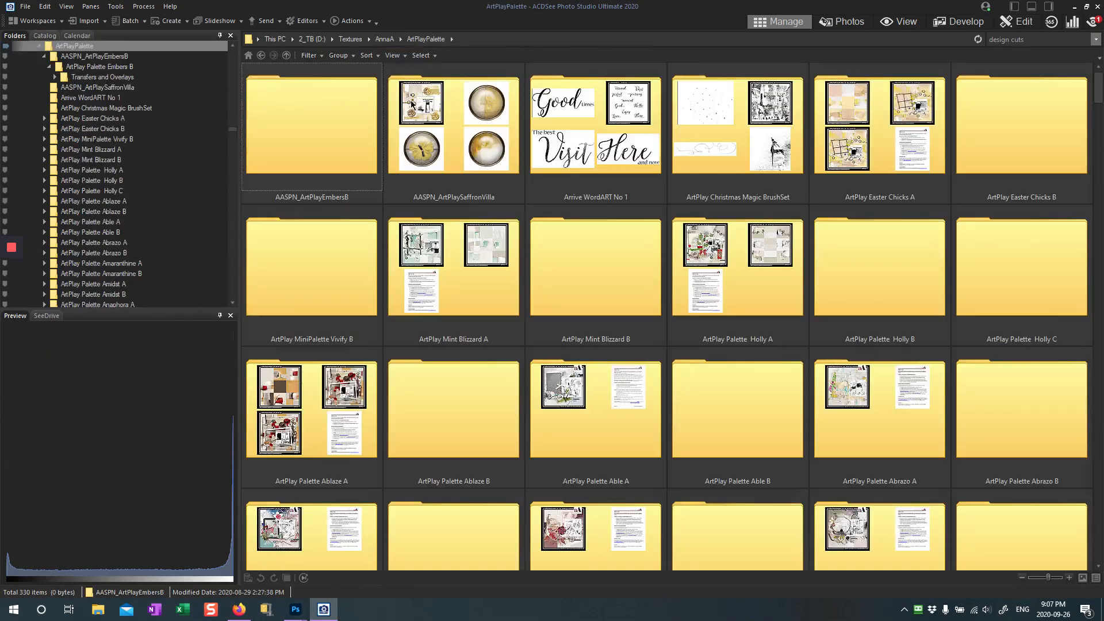
{"action": "scroll", "coordinate": [116, 212], "scroll_direction": "down", "scroll_amount": 3}
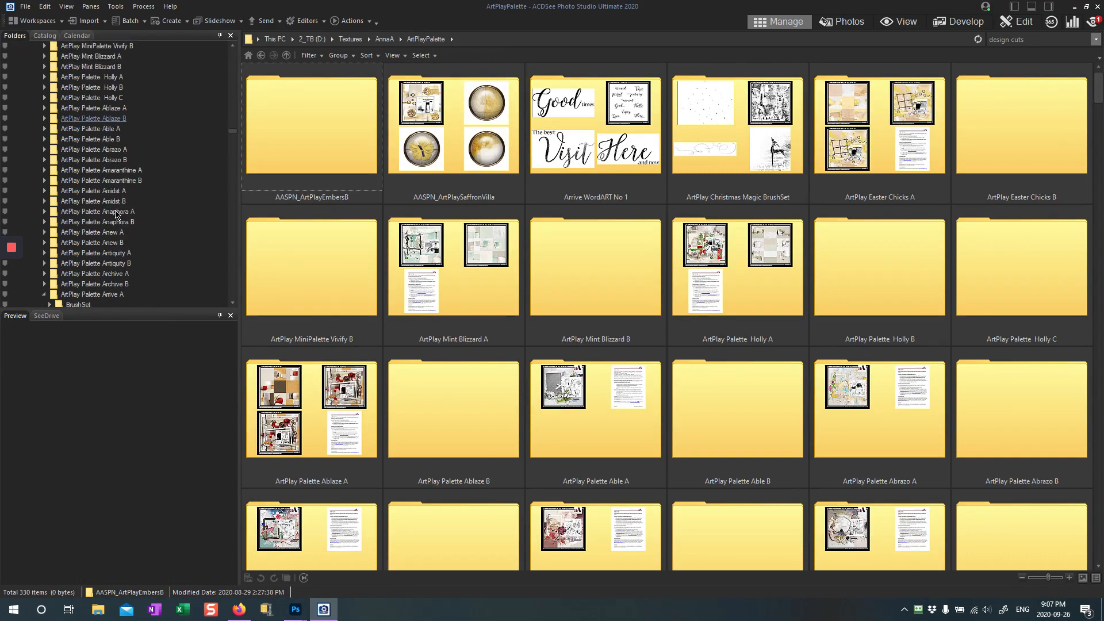
{"action": "scroll", "coordinate": [113, 215], "scroll_direction": "down", "scroll_amount": 3}
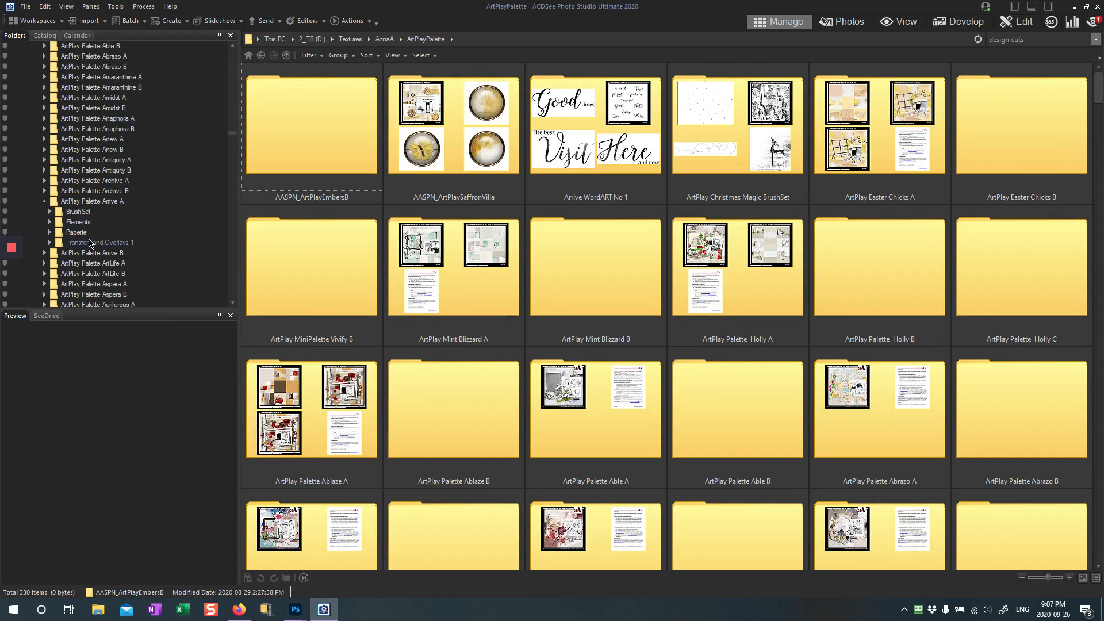
{"action": "left_click", "coordinate": [91, 224]}
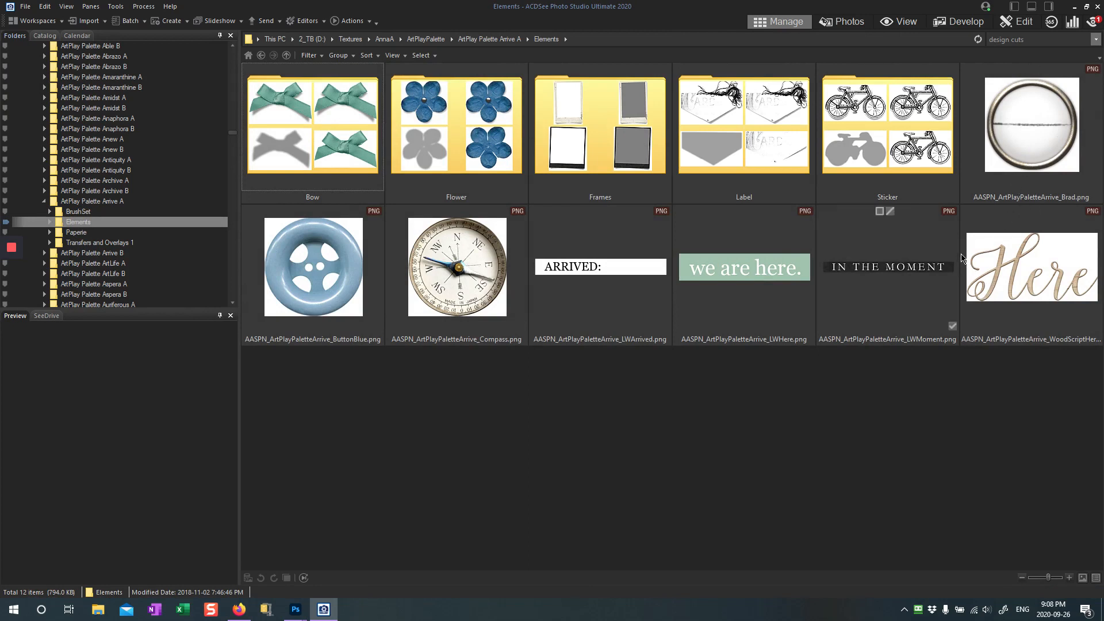
{"action": "left_click", "coordinate": [781, 129]}
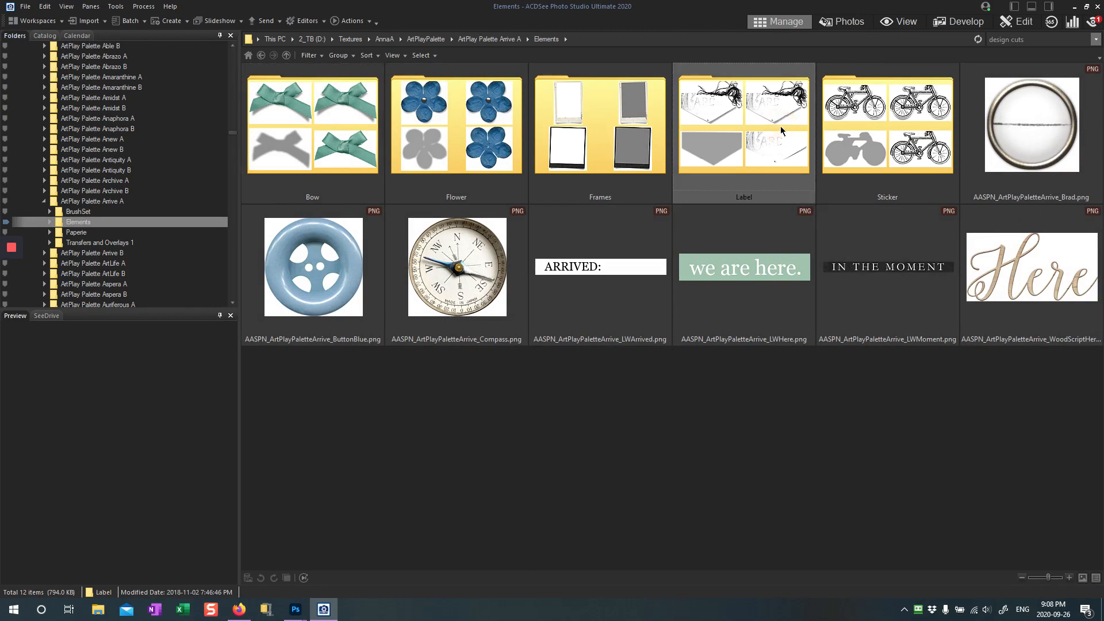
{"action": "double_click", "coordinate": [781, 129]}
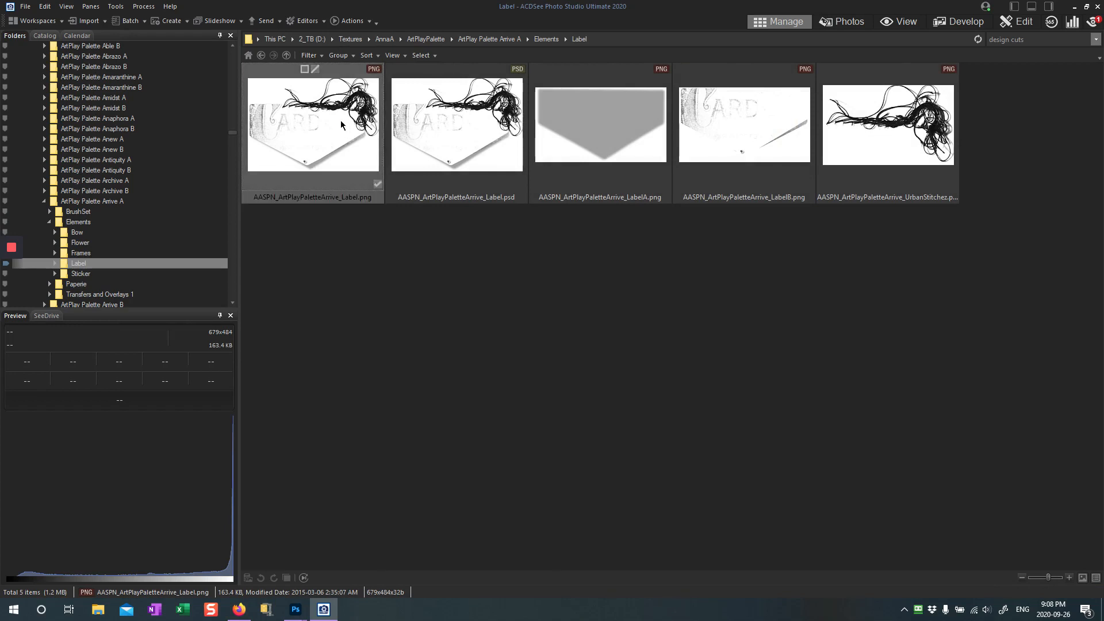
Place AASPN_ArtPlayPaletteArrive_Label.png above ArtsyPaper4, scaled to about 360% and positioned beside the photo's upper-right edge
{"action": "left_click_drag", "start_coordinate": [321, 141], "coordinate": [396, 350]}
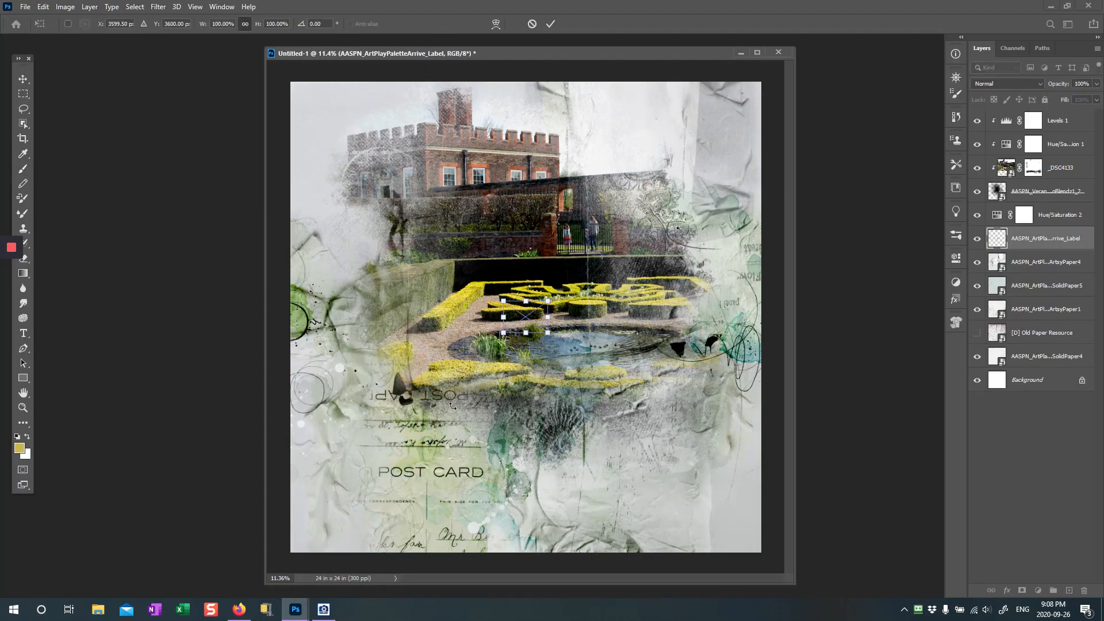
{"action": "left_click_drag", "start_coordinate": [503, 333], "coordinate": [369, 409]}
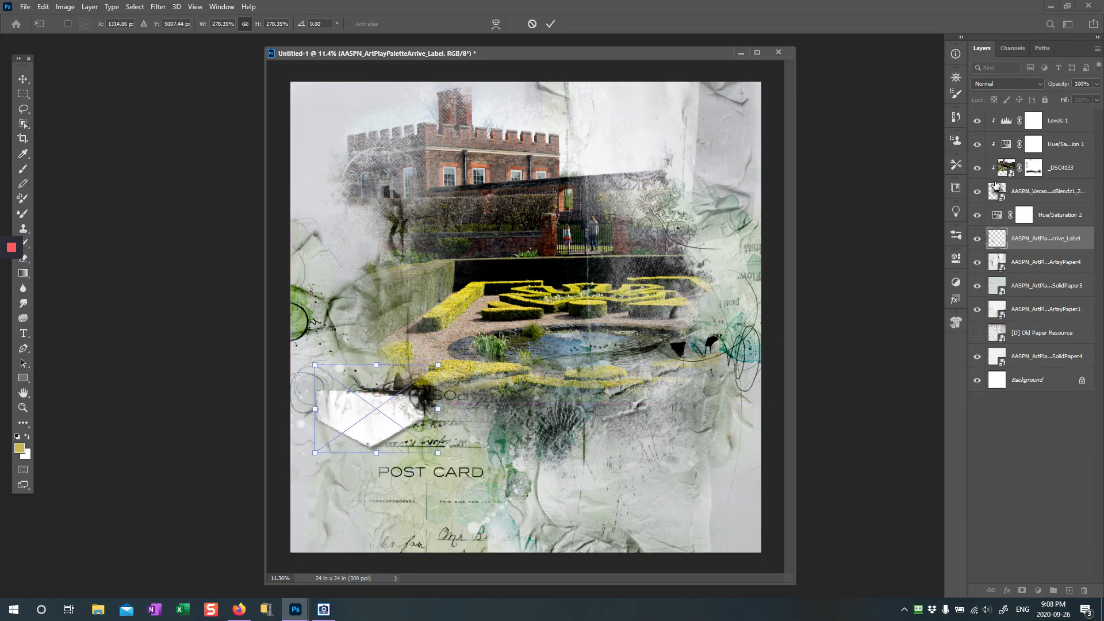
{"action": "left_click_drag", "start_coordinate": [355, 428], "coordinate": [643, 212]}
{"action": "left_click_drag", "start_coordinate": [726, 149], "coordinate": [761, 124]}
{"action": "left_click_drag", "start_coordinate": [677, 184], "coordinate": [663, 208]}
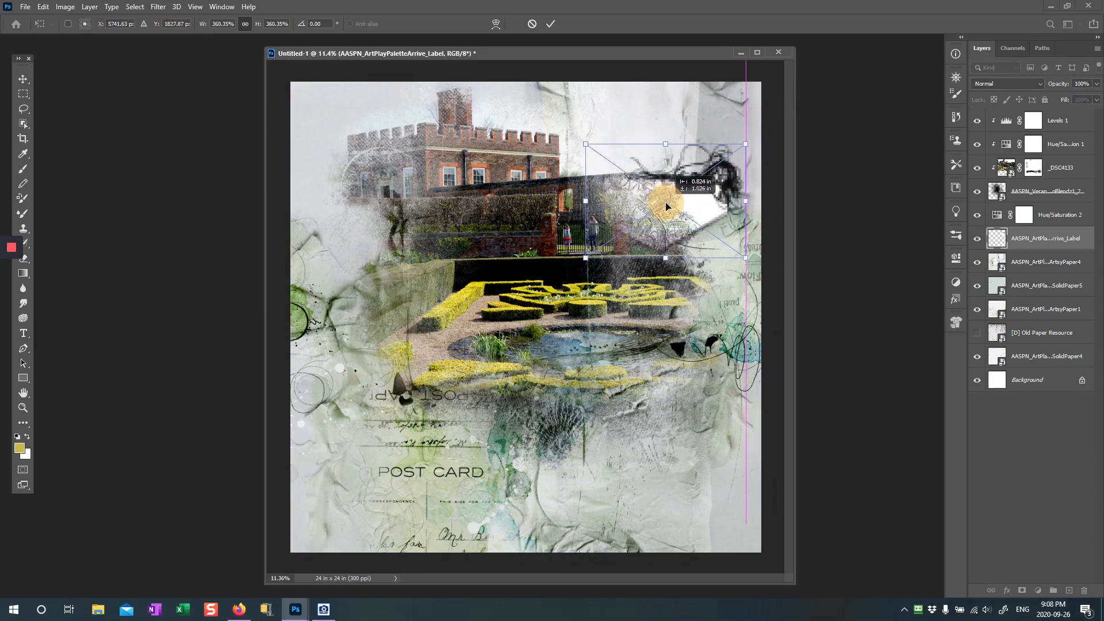
{"action": "left_click", "coordinate": [549, 23]}
{"action": "key", "text": "b"}
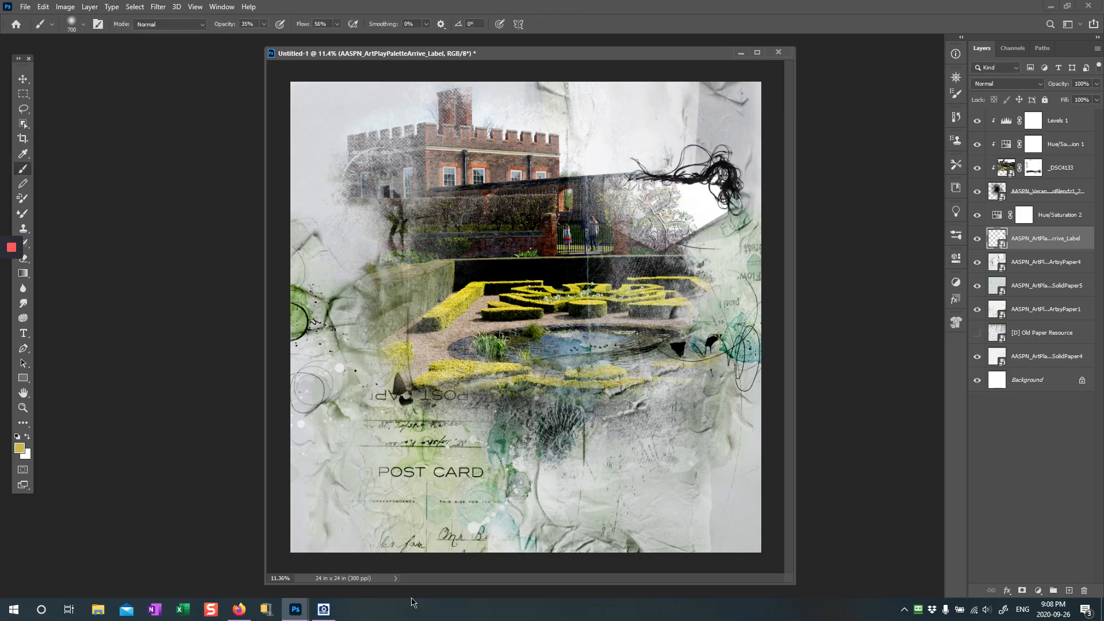
From ACDSee's Transfers and Overlays 1 folder, place AASPN_ArtPlayPaletteArrive_Transfer1.png above the label, over the composition's upper-left corner
{"action": "mouse_move", "coordinate": [332, 609]}
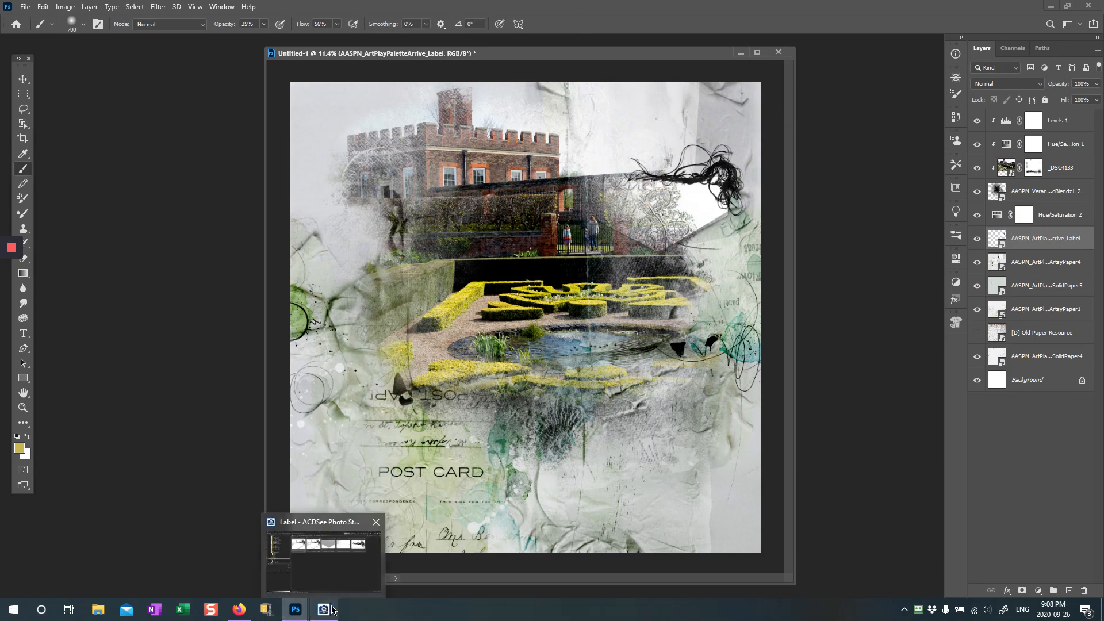
{"action": "left_click", "coordinate": [323, 609]}
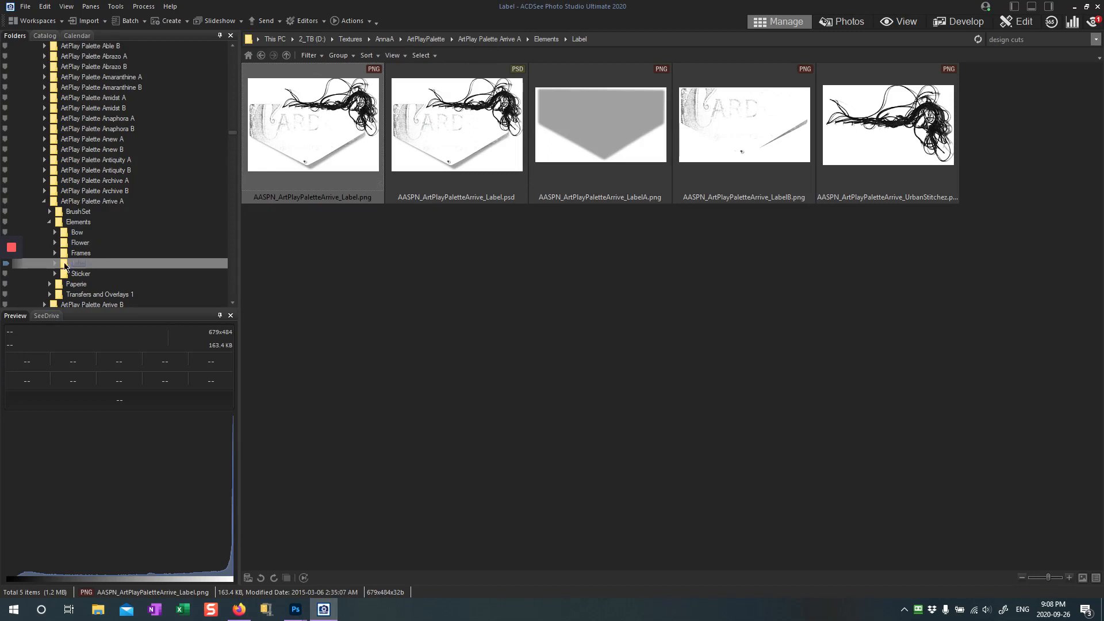
{"action": "left_click", "coordinate": [97, 294]}
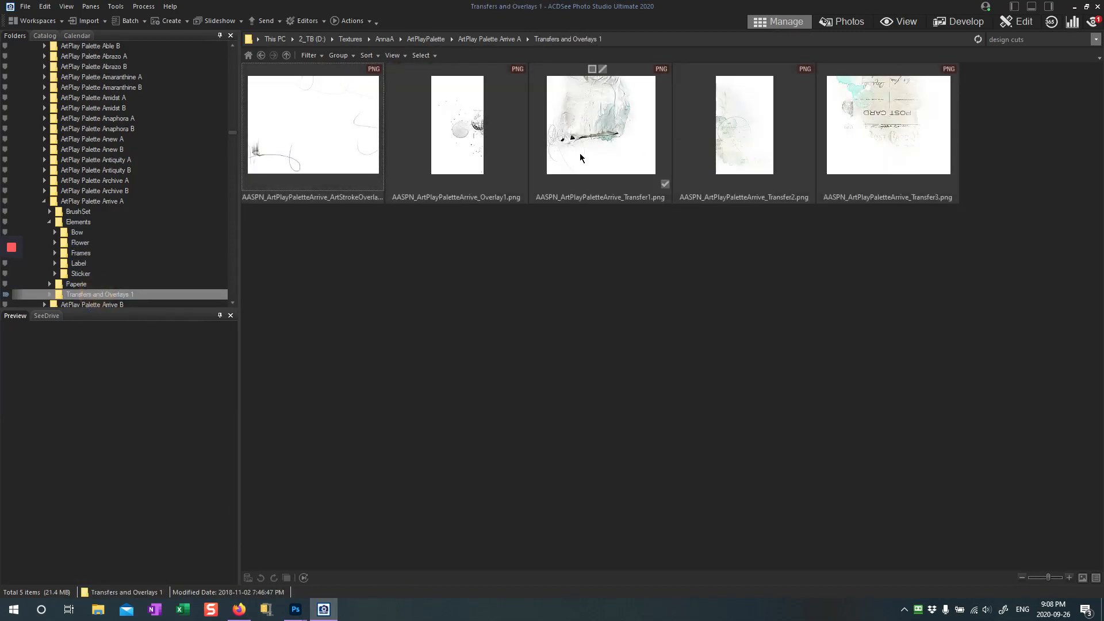
{"action": "left_click_drag", "start_coordinate": [602, 135], "coordinate": [585, 171]}
{"action": "left_click_drag", "start_coordinate": [415, 440], "coordinate": [429, 420]}
{"action": "left_click_drag", "start_coordinate": [448, 379], "coordinate": [272, 212]}
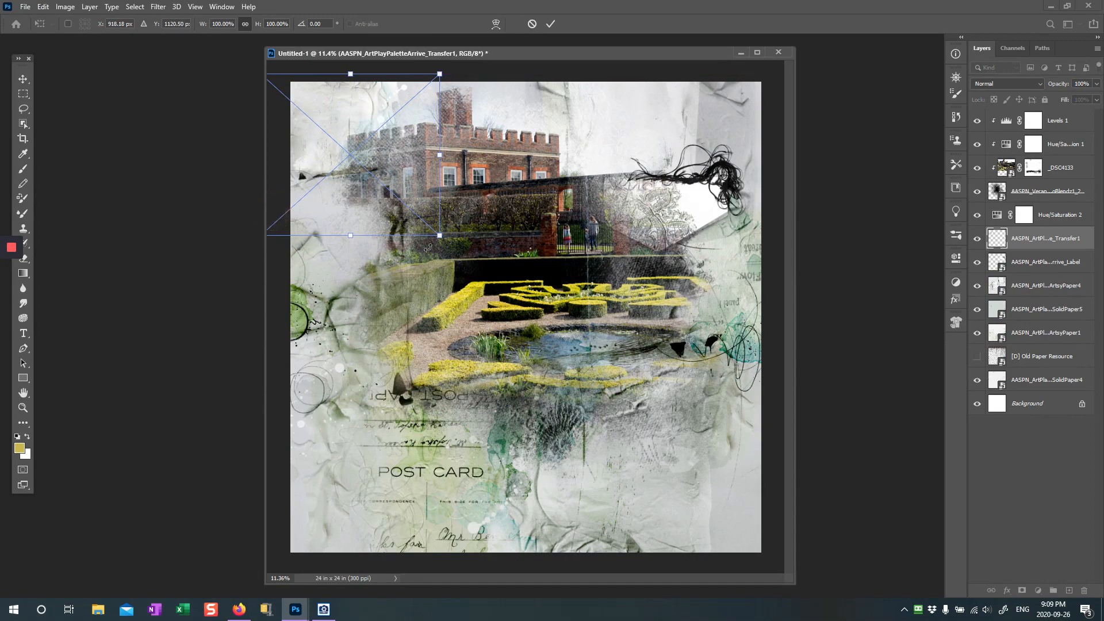
Scale Transfer1 to about 160%, position it behind the castle's left side and keep its blend mode at Normal
{"action": "left_click_drag", "start_coordinate": [442, 238], "coordinate": [472, 275]}
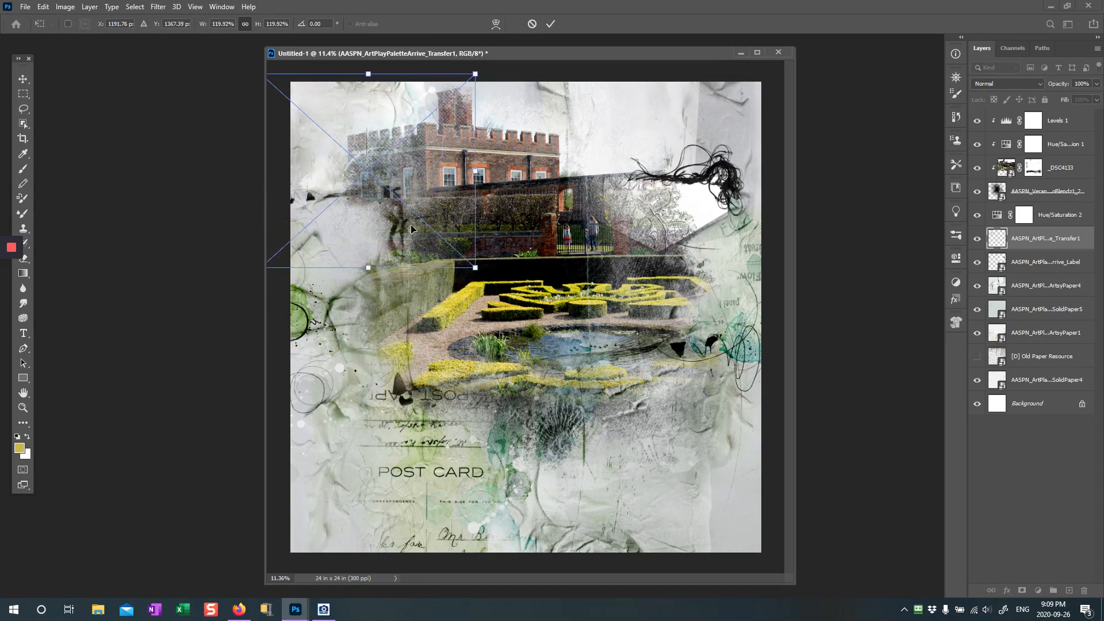
{"action": "left_click_drag", "start_coordinate": [410, 224], "coordinate": [373, 225]}
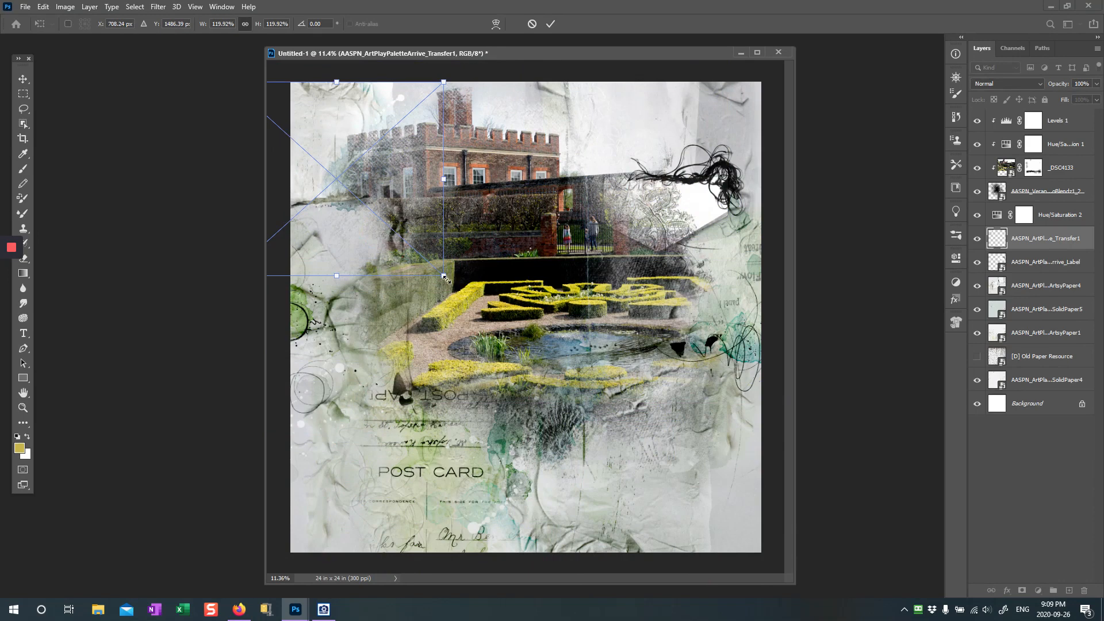
{"action": "left_click_drag", "start_coordinate": [446, 278], "coordinate": [516, 341]}
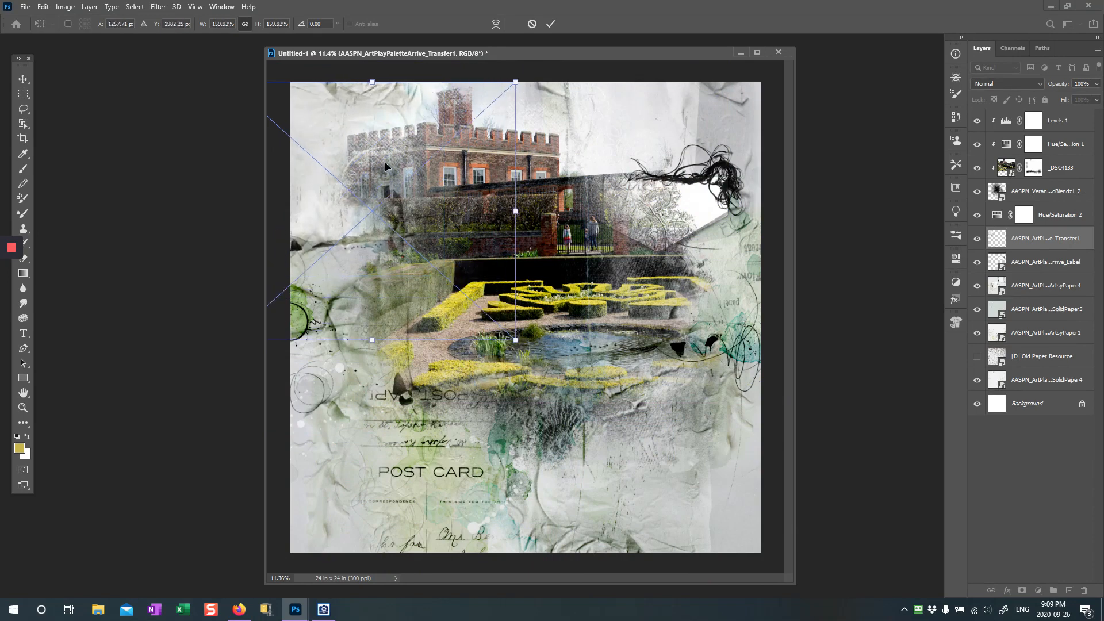
{"action": "mouse_move", "coordinate": [385, 166]}
{"action": "left_mouse_down"}
{"action": "mouse_move", "coordinate": [387, 181]}
{"action": "mouse_move", "coordinate": [388, 151]}
{"action": "left_mouse_up"}
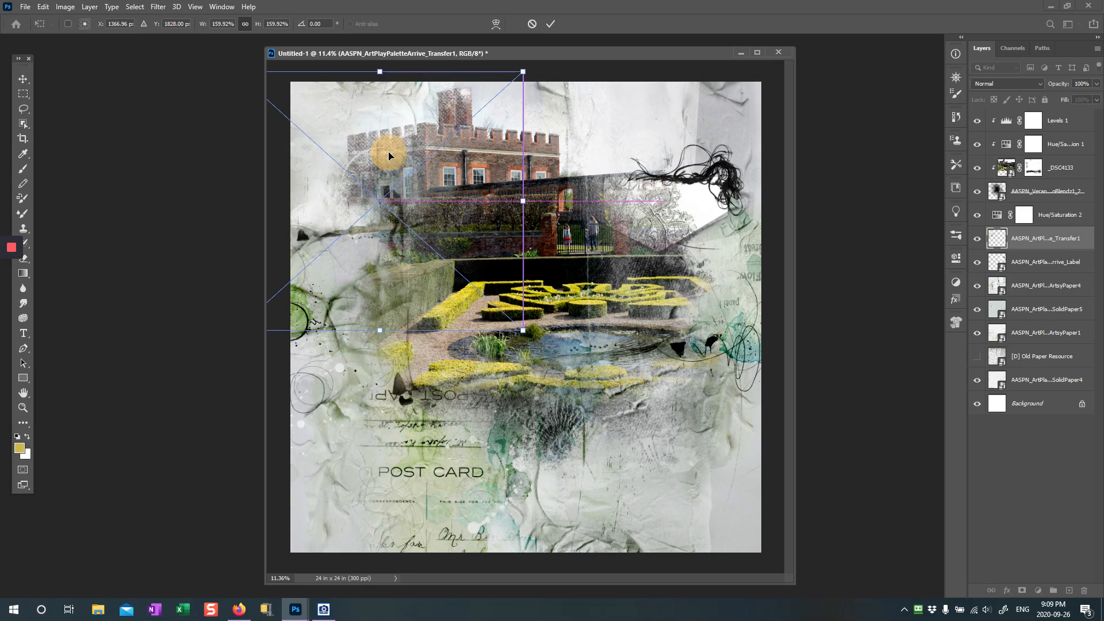
{"action": "left_click", "coordinate": [550, 23]}
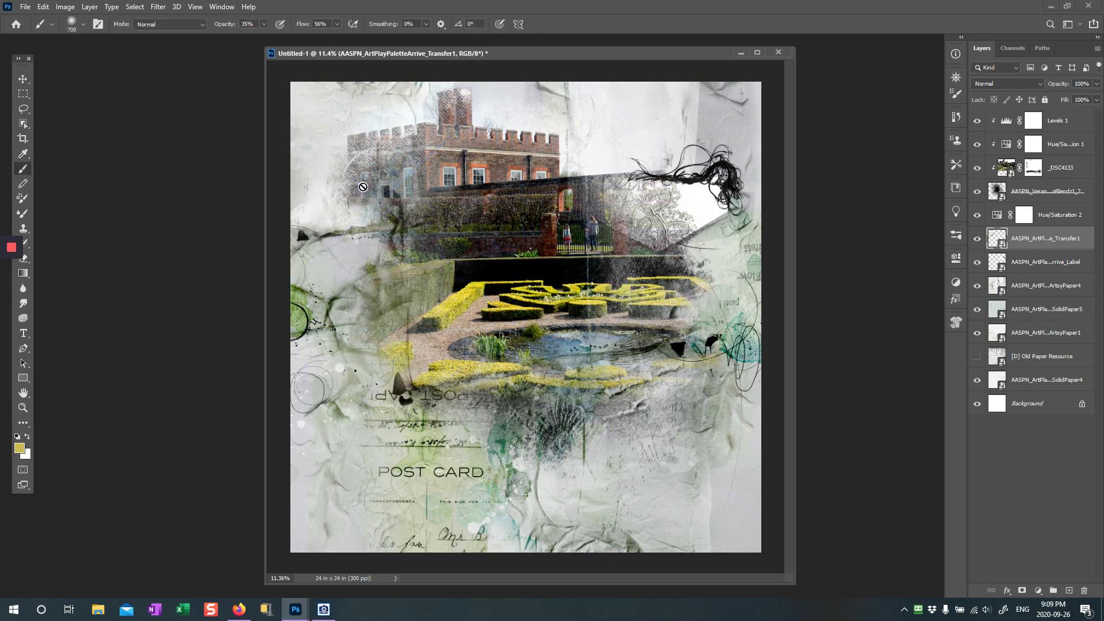
{"action": "left_click", "coordinate": [1003, 84]}
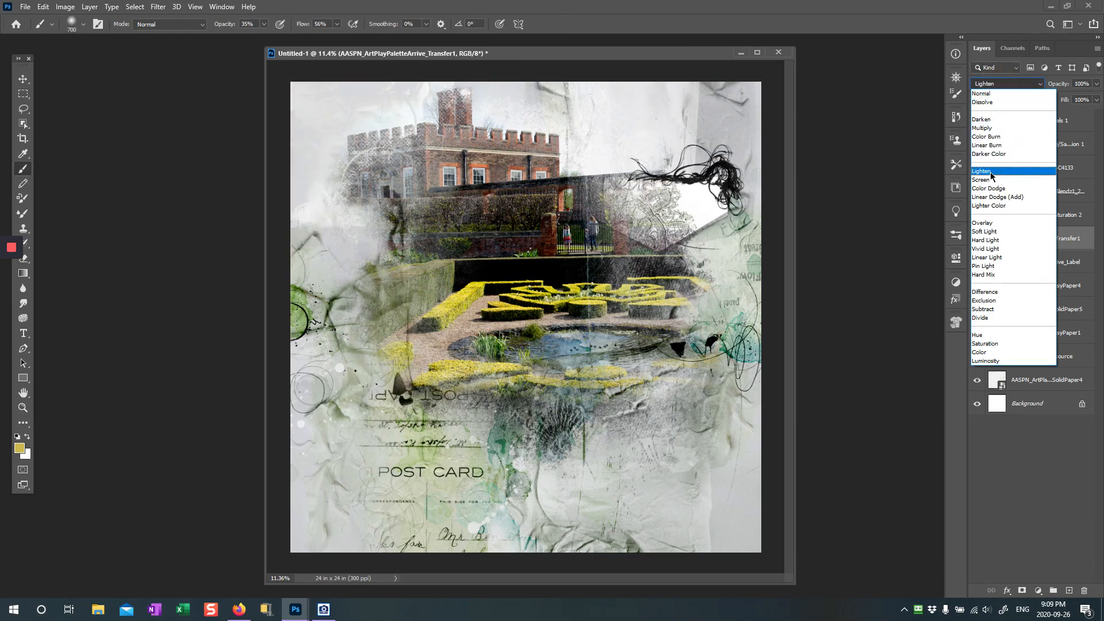
{"action": "left_click", "coordinate": [999, 94]}
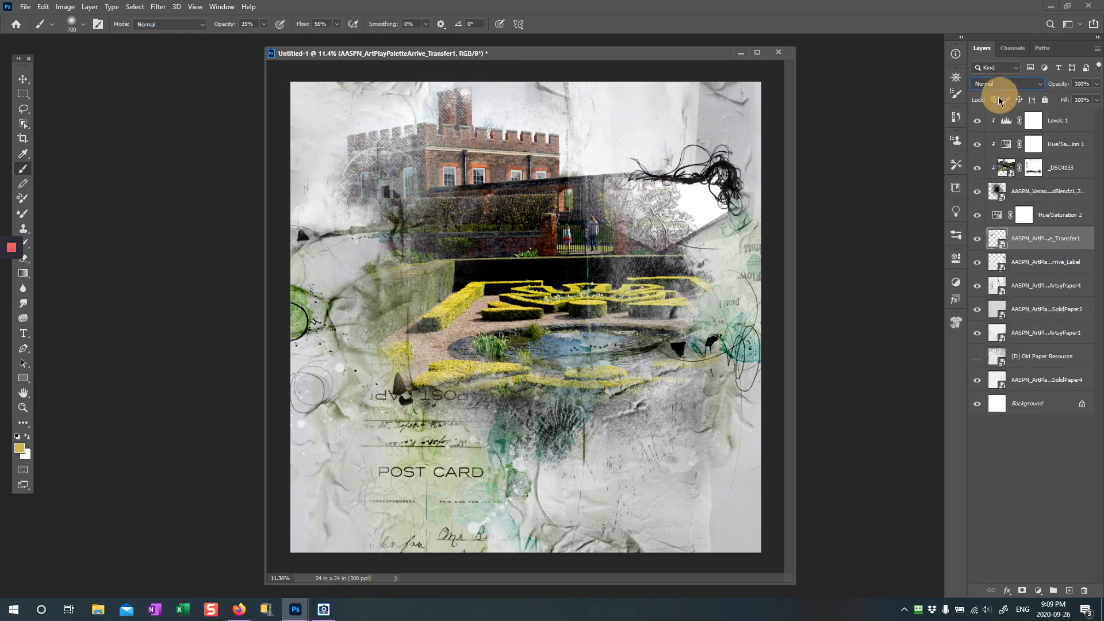
Duplicate the _DSC4133 photo layer, preview other blend modes on the copy and keep it at Normal
{"action": "left_click", "coordinate": [1007, 167]}
{"action": "left_click_drag", "start_coordinate": [1007, 167], "coordinate": [1070, 592]}
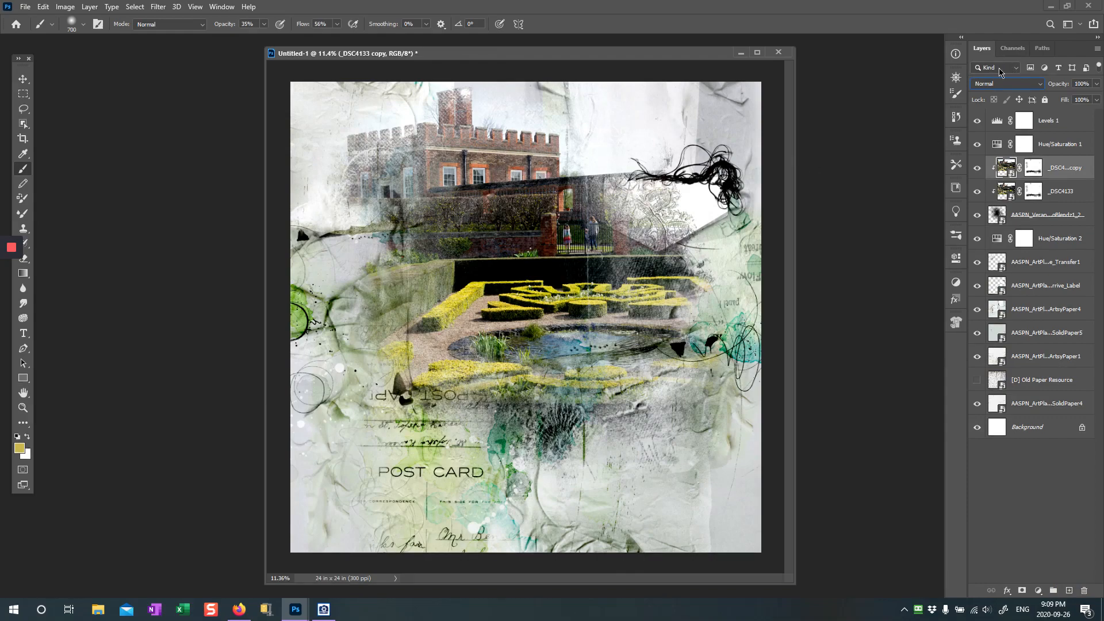
{"action": "left_click", "coordinate": [988, 84]}
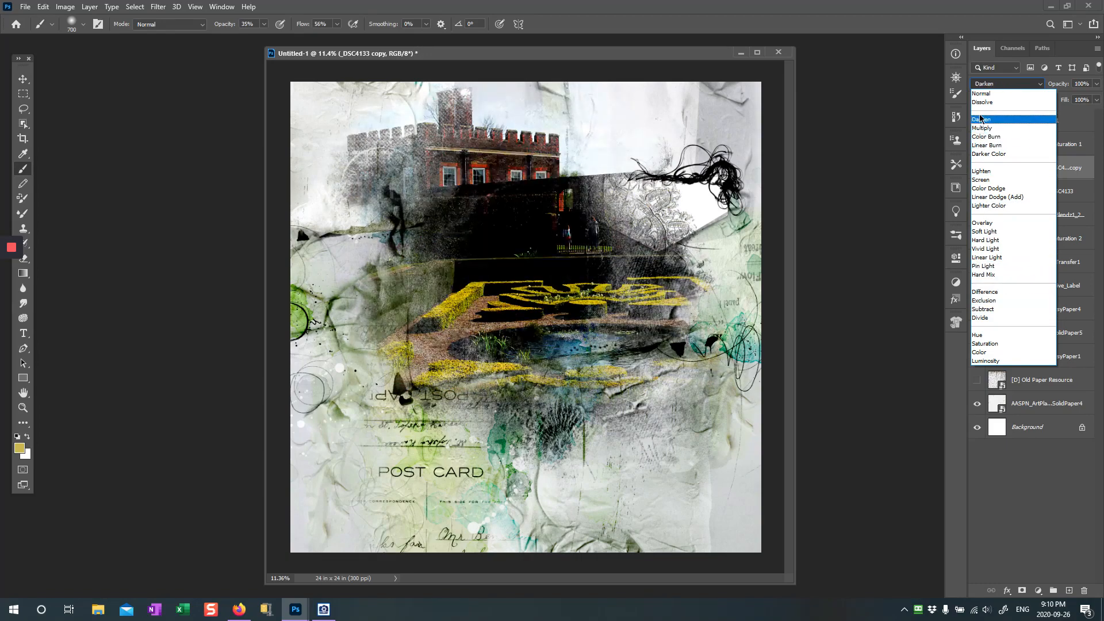
{"action": "left_click", "coordinate": [980, 94]}
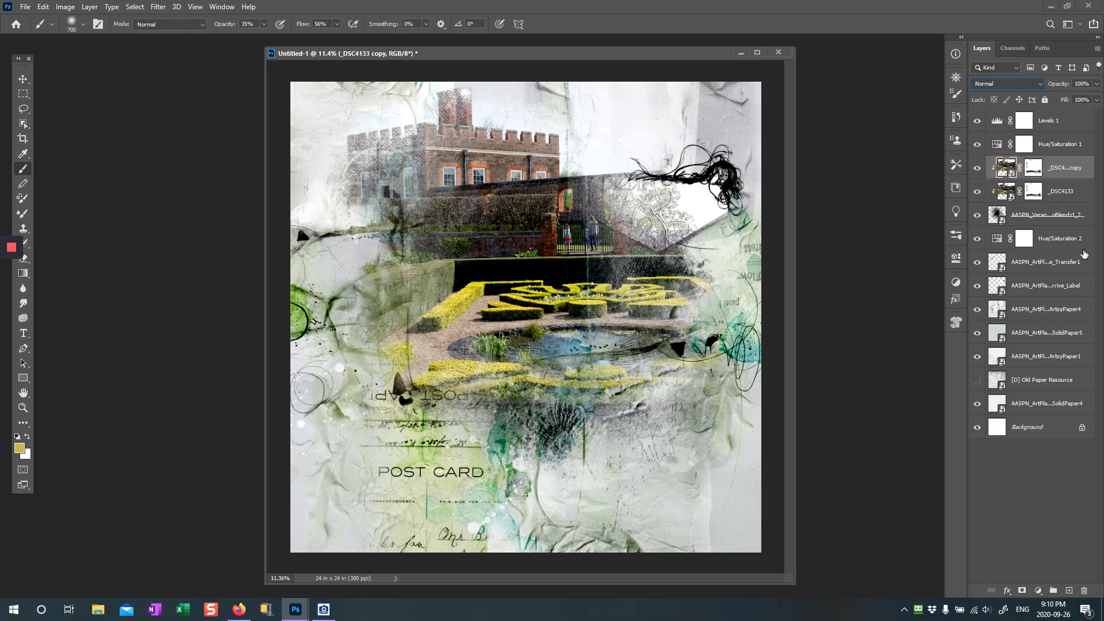
Group the two _DSC4133 photo layers and the Veranda FotoBlendz mask as "Photo and Mask" with a green colour label
{"action": "left_click", "coordinate": [1012, 196], "text": "shift"}
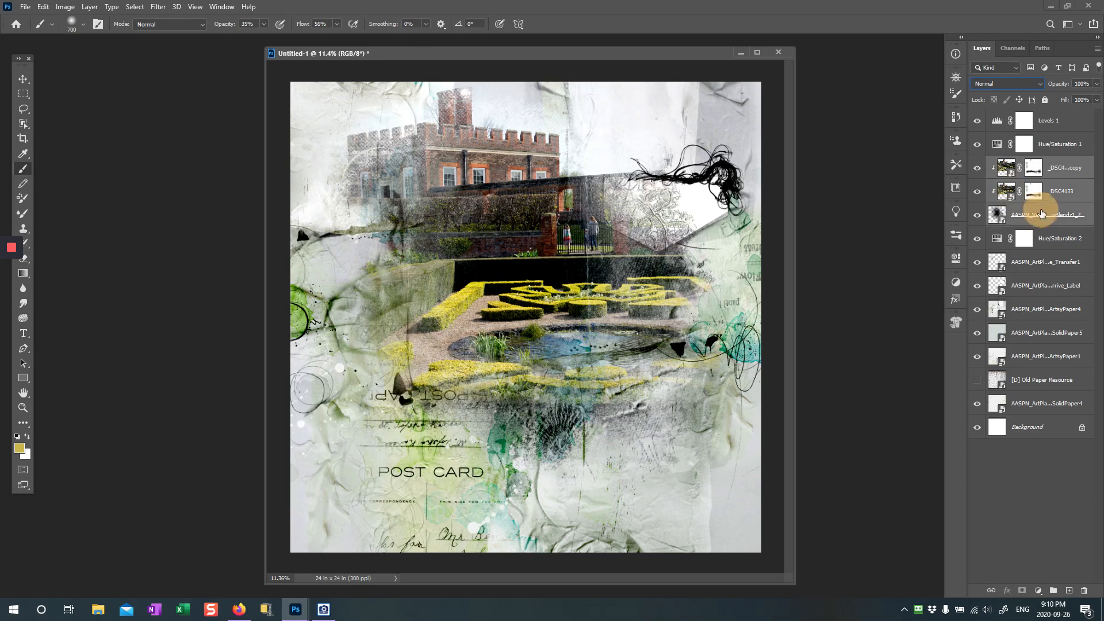
{"action": "right_click", "coordinate": [1067, 167]}
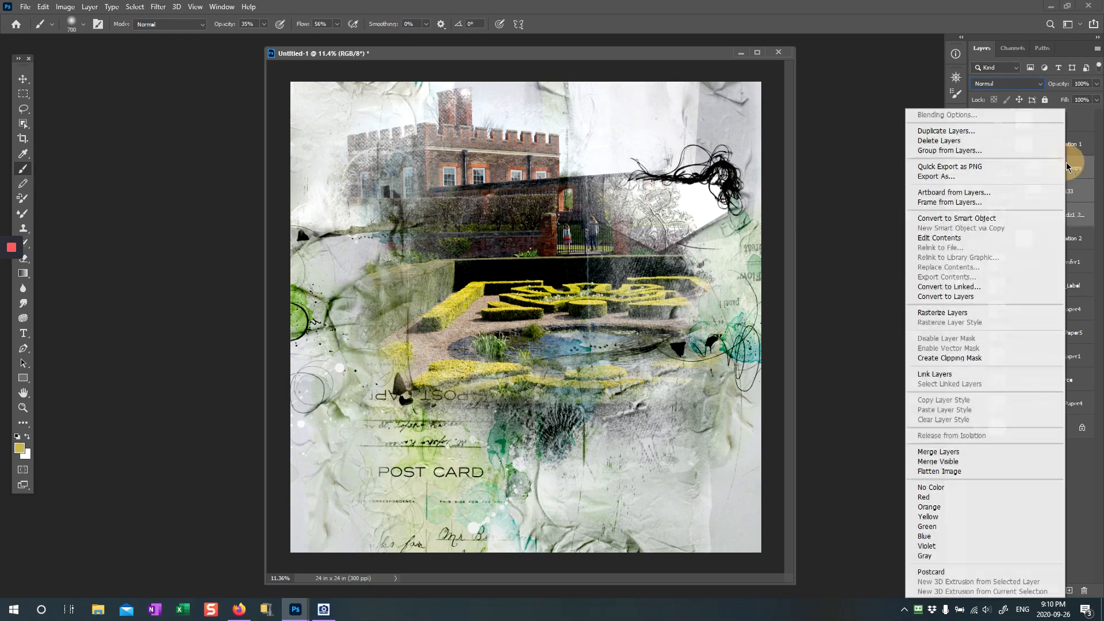
{"action": "left_click", "coordinate": [950, 151]}
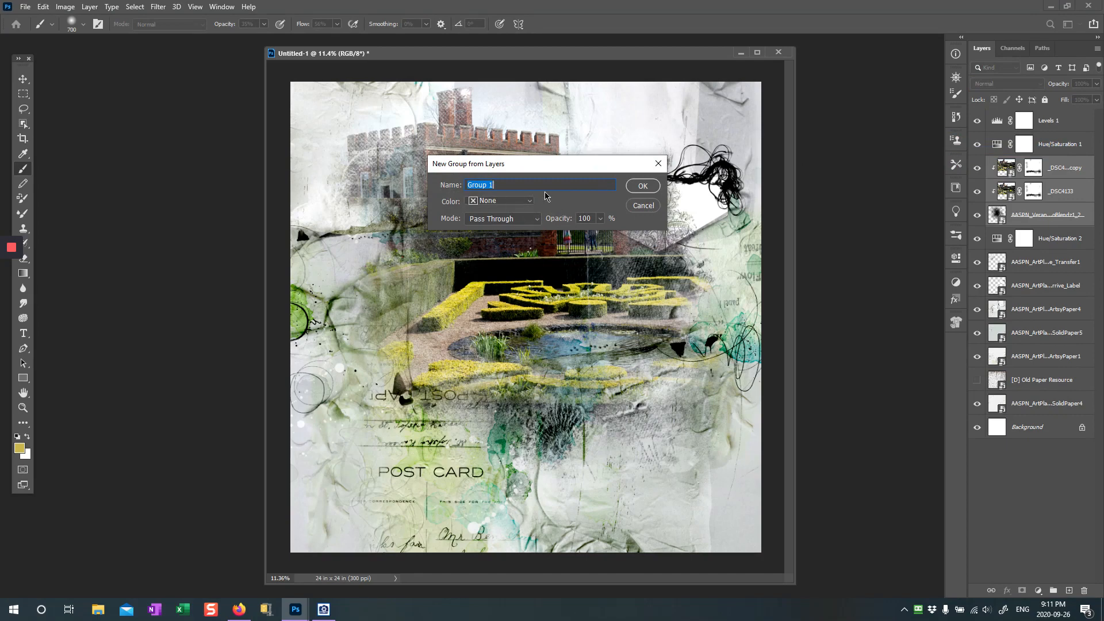
{"action": "type", "text": "Photo and Mask"}
{"action": "left_click", "coordinate": [528, 200]}
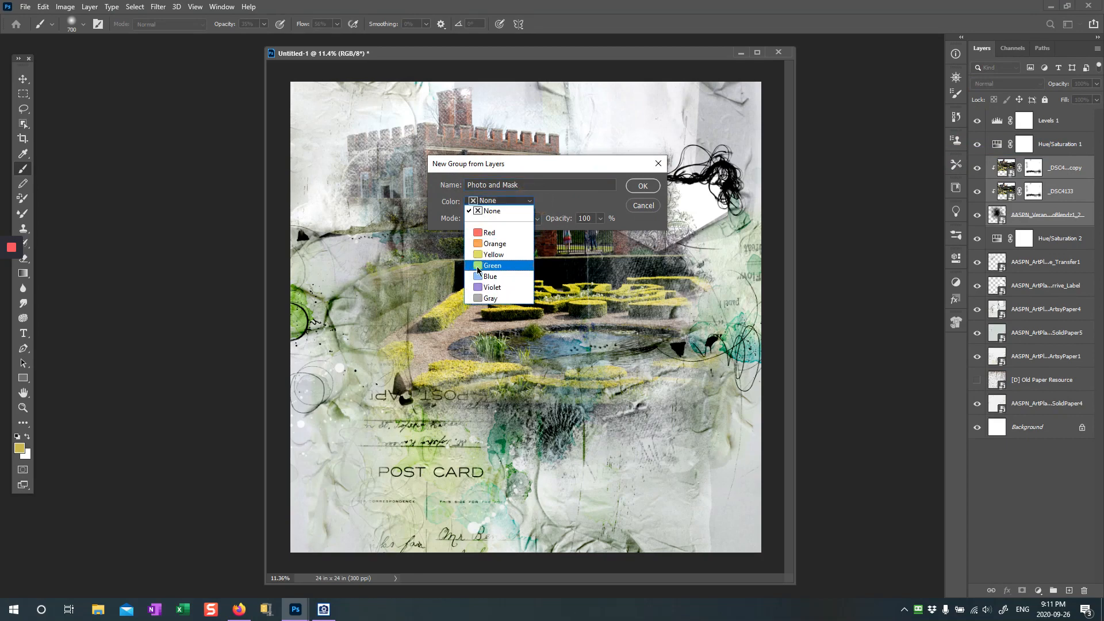
{"action": "left_click", "coordinate": [480, 265]}
{"action": "left_click", "coordinate": [636, 186]}
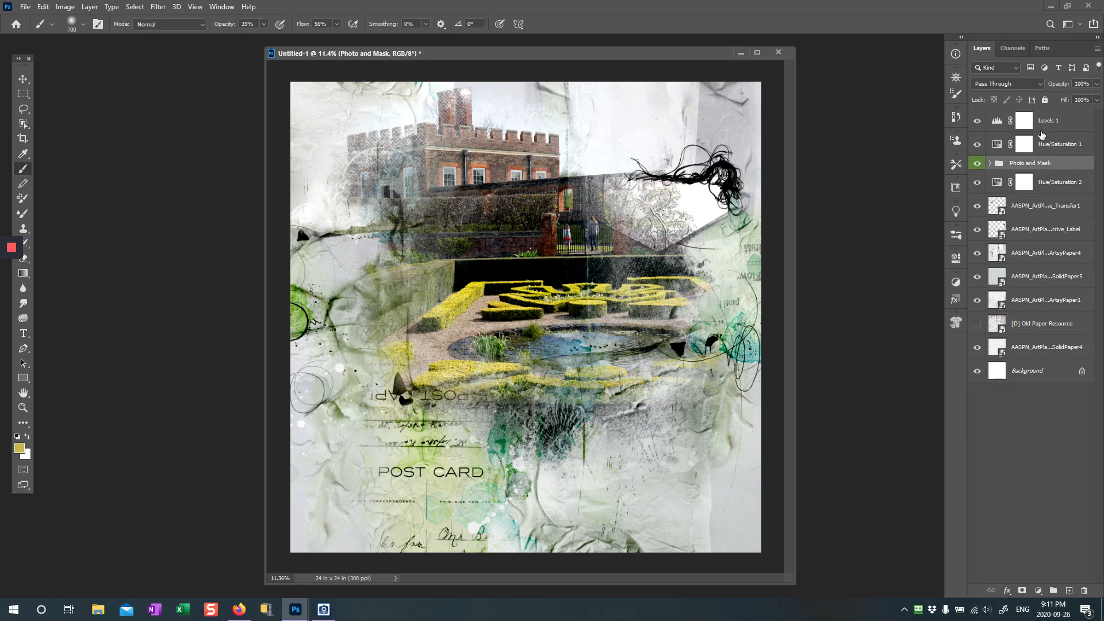
Group the ArtsyPaper4, SolidPaper5 and ArtsyPaper1 layers as "Backgrounds" with a gray colour label
{"action": "left_click", "coordinate": [1039, 260]}
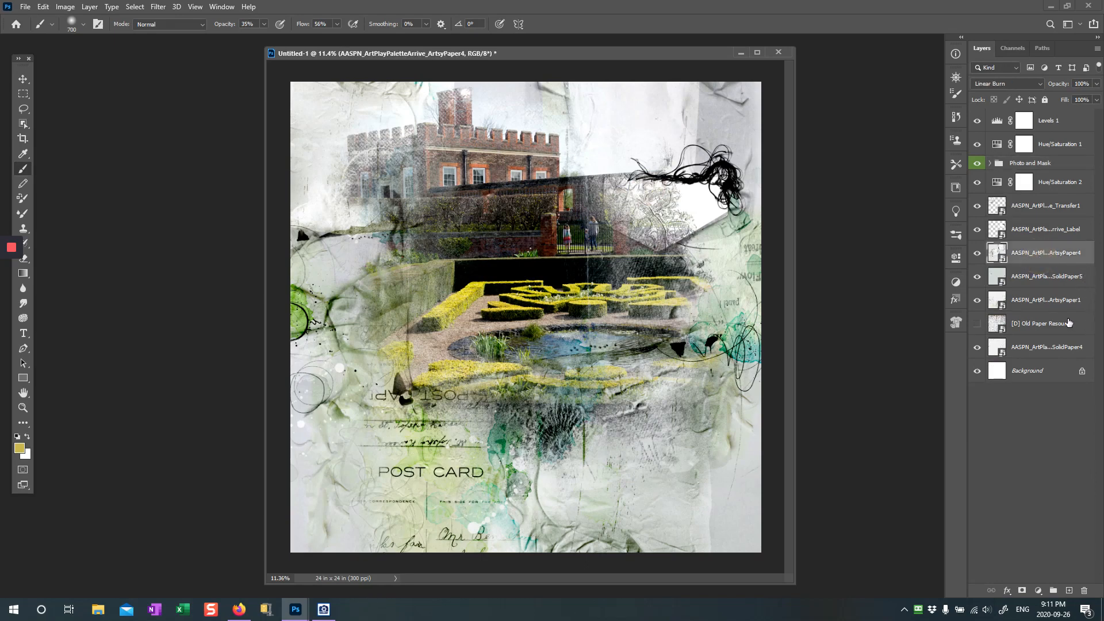
{"action": "left_click", "coordinate": [1056, 305], "text": "shift"}
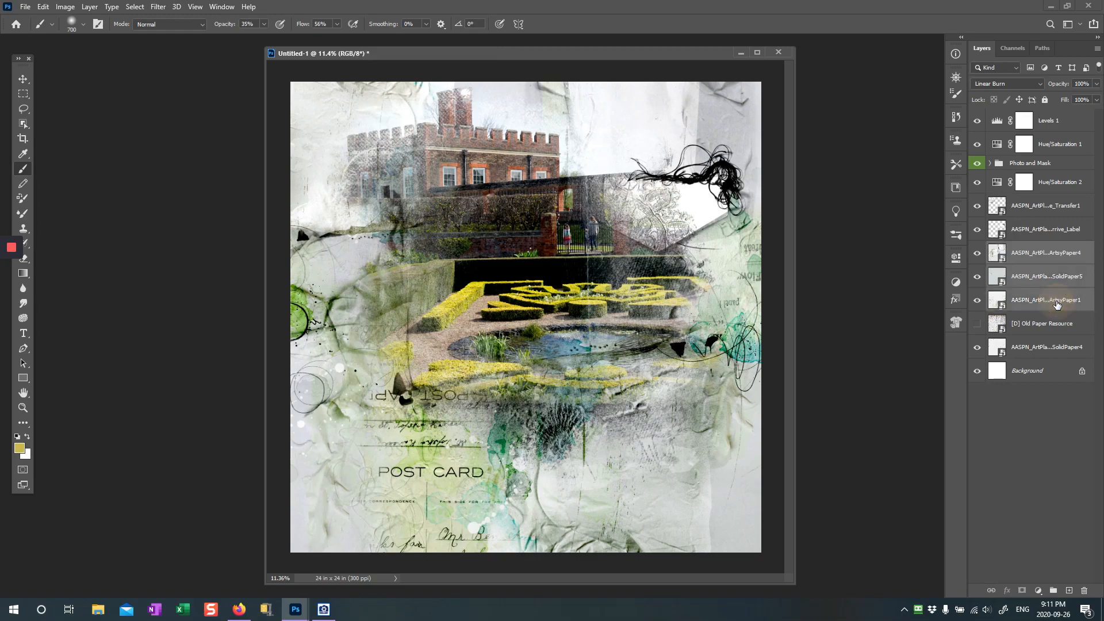
{"action": "right_click", "coordinate": [1018, 247]}
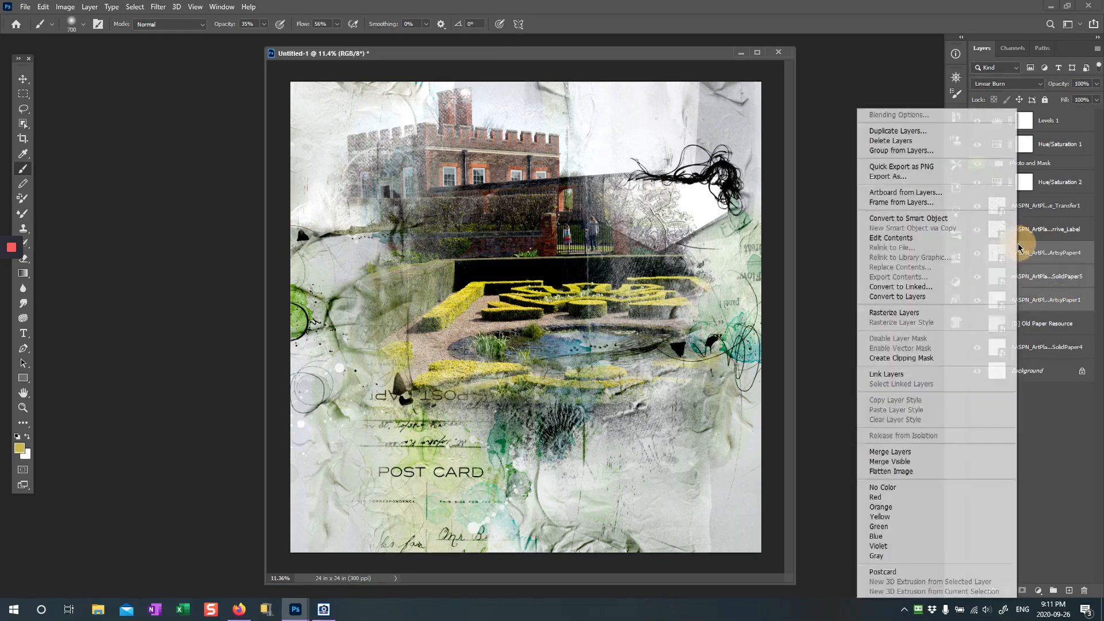
{"action": "left_click", "coordinate": [907, 151]}
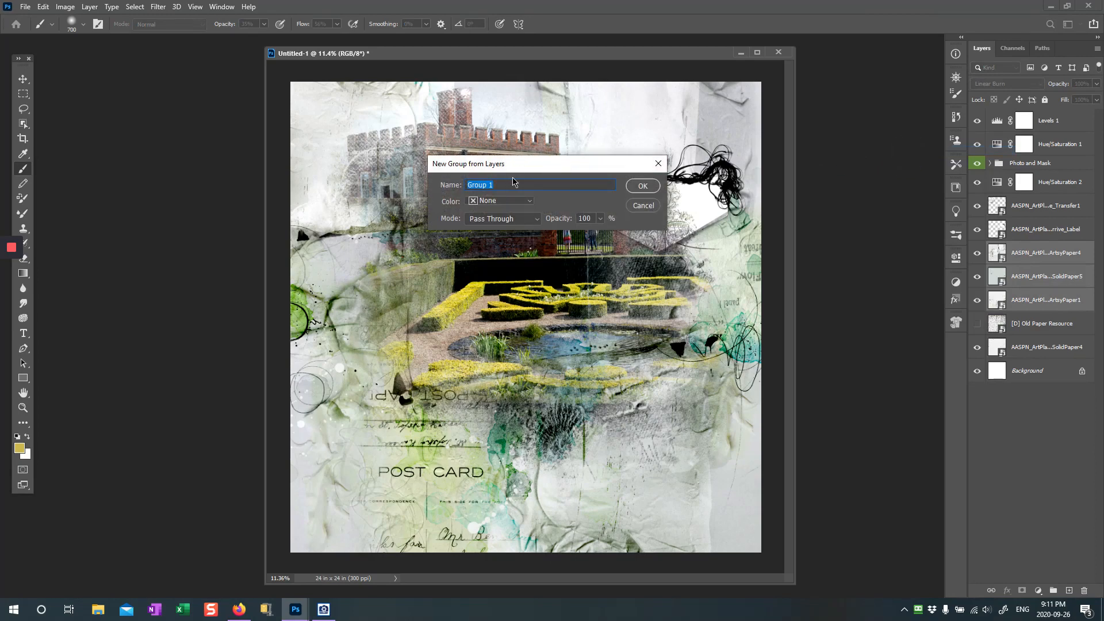
{"action": "type", "text": "Backgrounds"}
{"action": "left_click", "coordinate": [532, 202]}
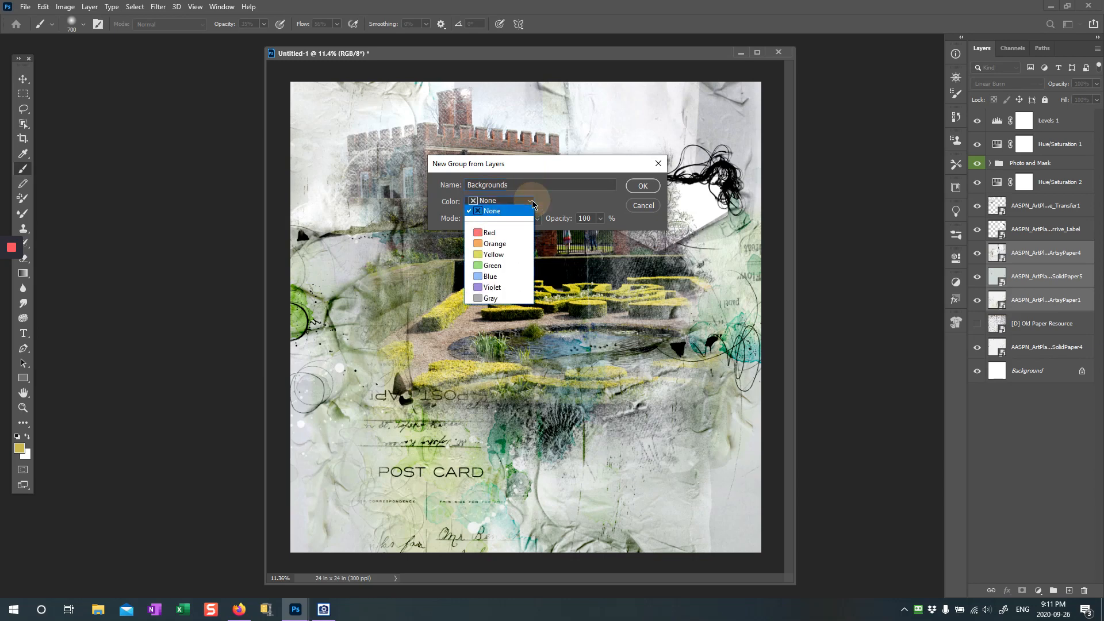
{"action": "left_click", "coordinate": [481, 298]}
{"action": "left_click", "coordinate": [640, 186]}
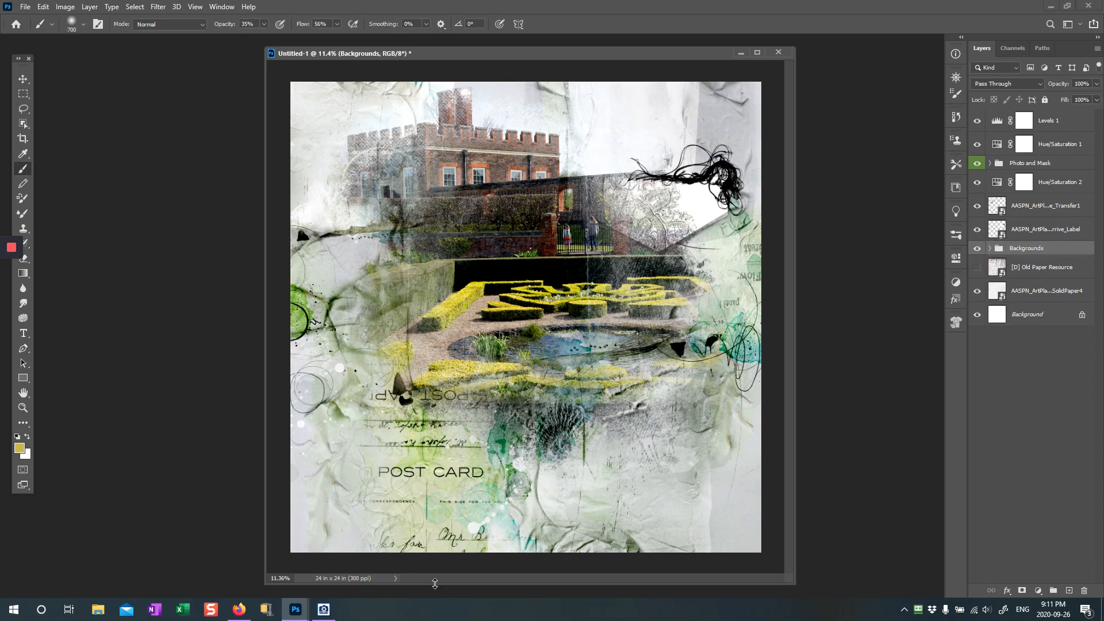
Switch to ACDSee and open the Multimedia folder in the AnnA textures collection
{"action": "left_click", "coordinate": [324, 609]}
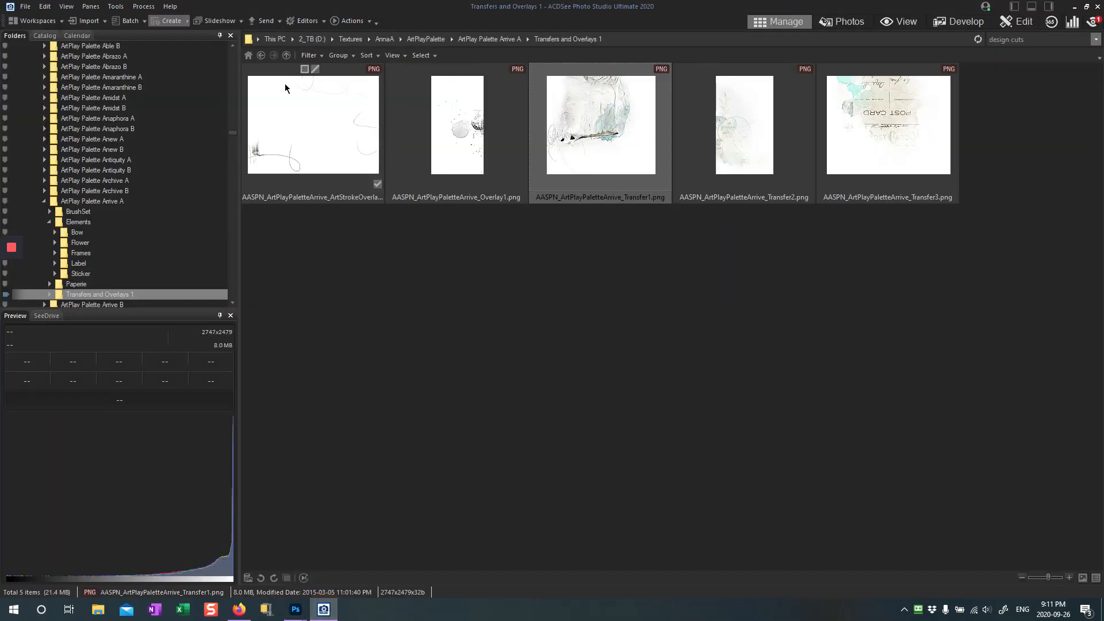
{"action": "left_click", "coordinate": [460, 124]}
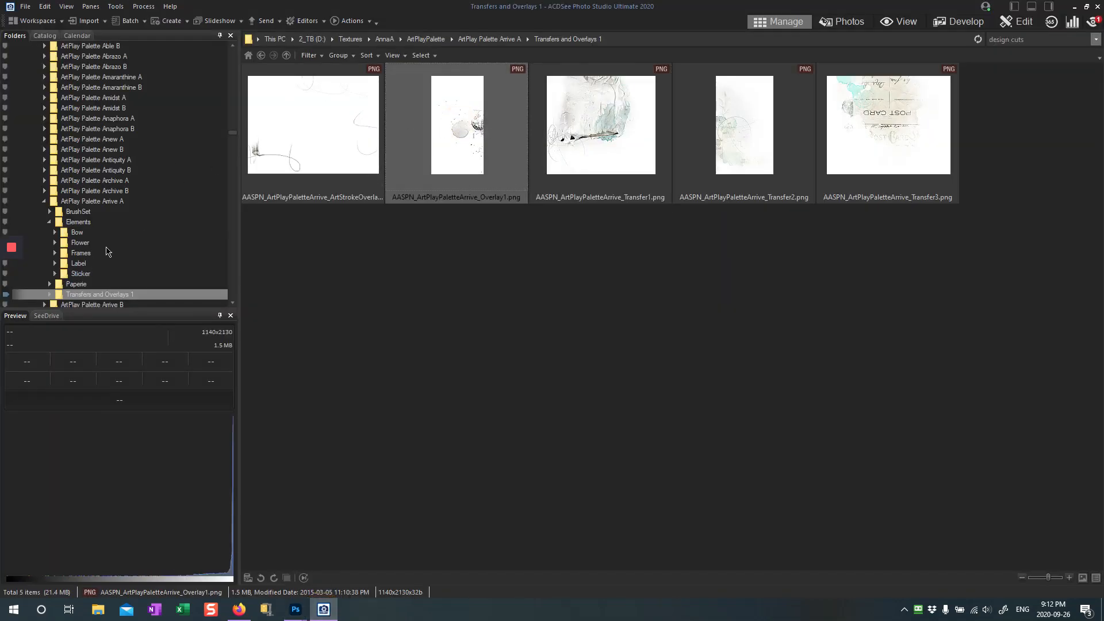
{"action": "scroll", "coordinate": [129, 223], "scroll_direction": "down", "scroll_amount": 8}
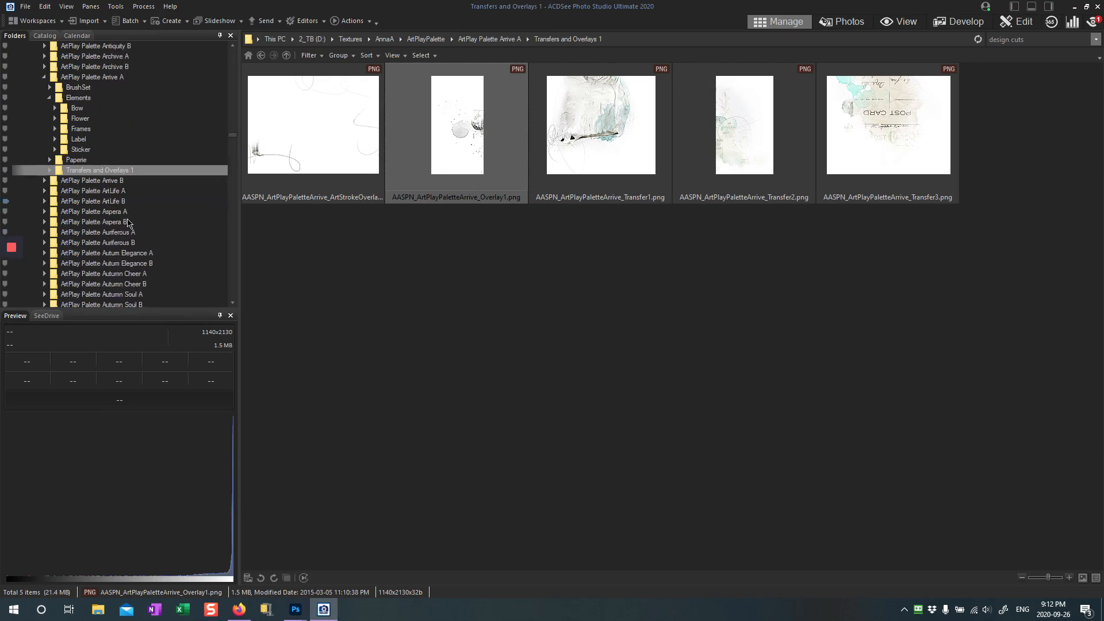
{"action": "scroll", "coordinate": [129, 223], "scroll_direction": "down", "scroll_amount": 20}
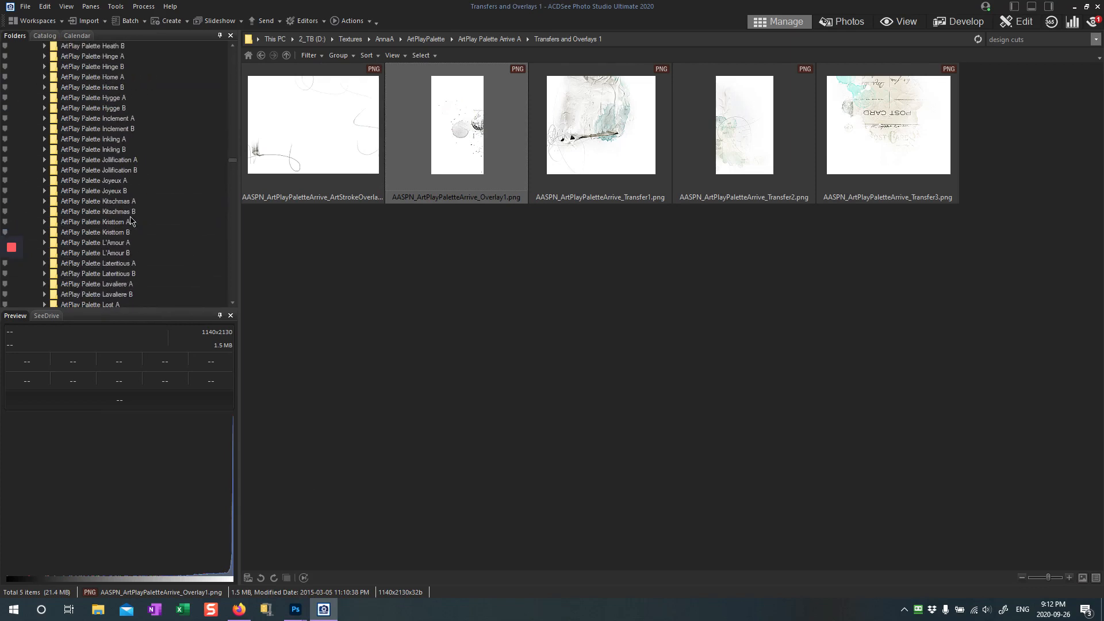
{"action": "scroll", "coordinate": [131, 220], "scroll_direction": "down", "scroll_amount": 20}
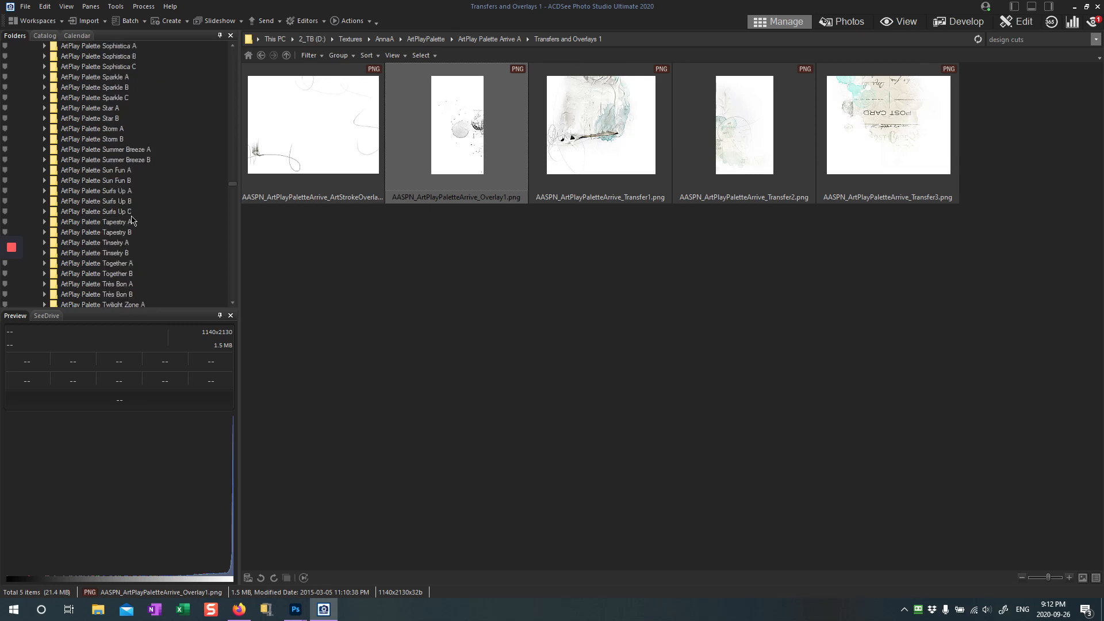
{"action": "scroll", "coordinate": [138, 217], "scroll_direction": "down", "scroll_amount": 10}
{"action": "scroll", "coordinate": [137, 217], "scroll_direction": "up", "scroll_amount": 6}
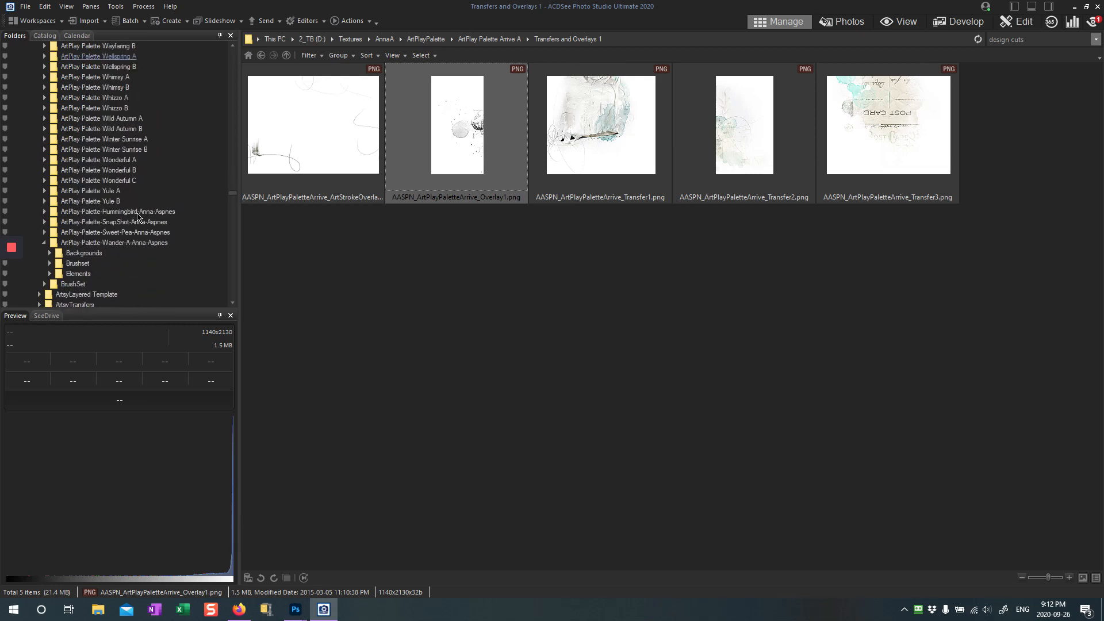
{"action": "scroll", "coordinate": [137, 217], "scroll_direction": "down", "scroll_amount": 1}
{"action": "scroll", "coordinate": [138, 217], "scroll_direction": "down", "scroll_amount": 1}
{"action": "scroll", "coordinate": [137, 217], "scroll_direction": "down", "scroll_amount": 7}
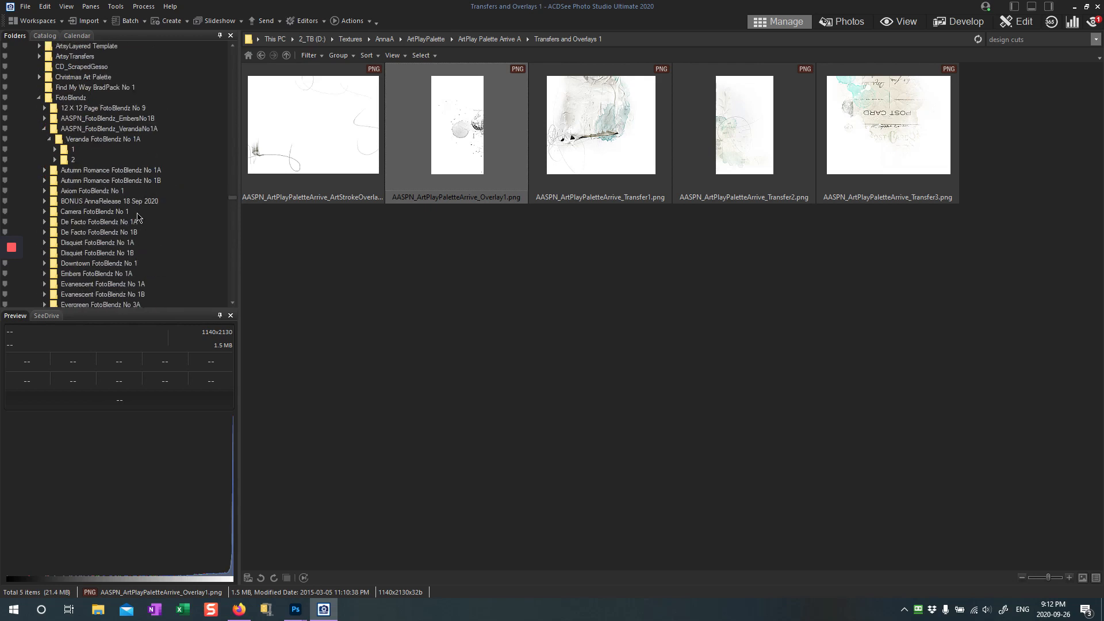
{"action": "scroll", "coordinate": [137, 217], "scroll_direction": "down", "scroll_amount": 8}
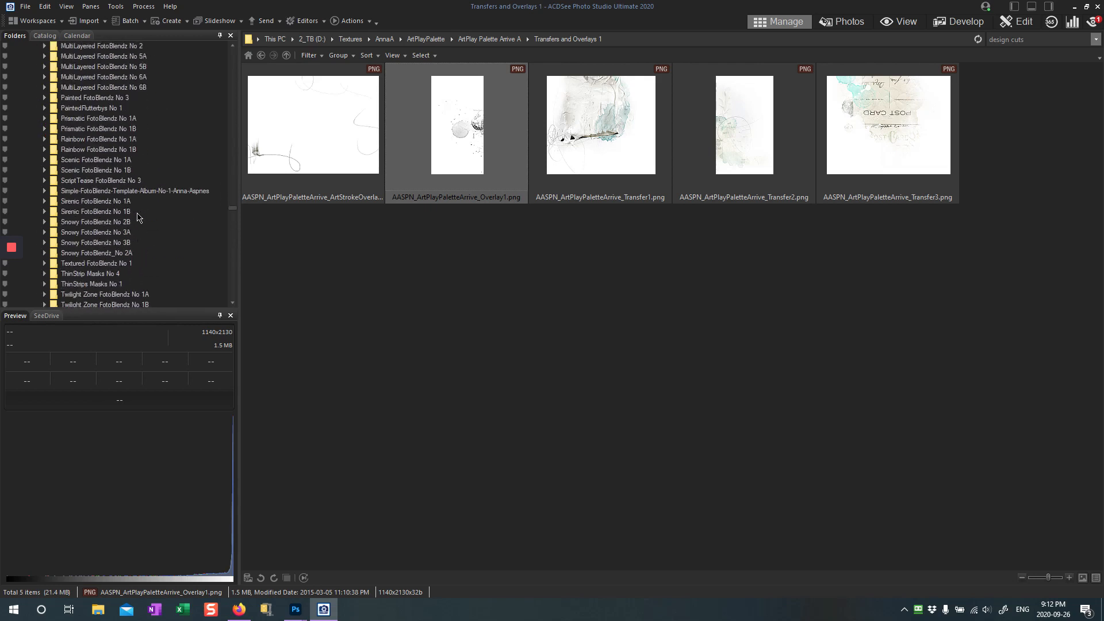
{"action": "scroll", "coordinate": [138, 217], "scroll_direction": "down", "scroll_amount": 12}
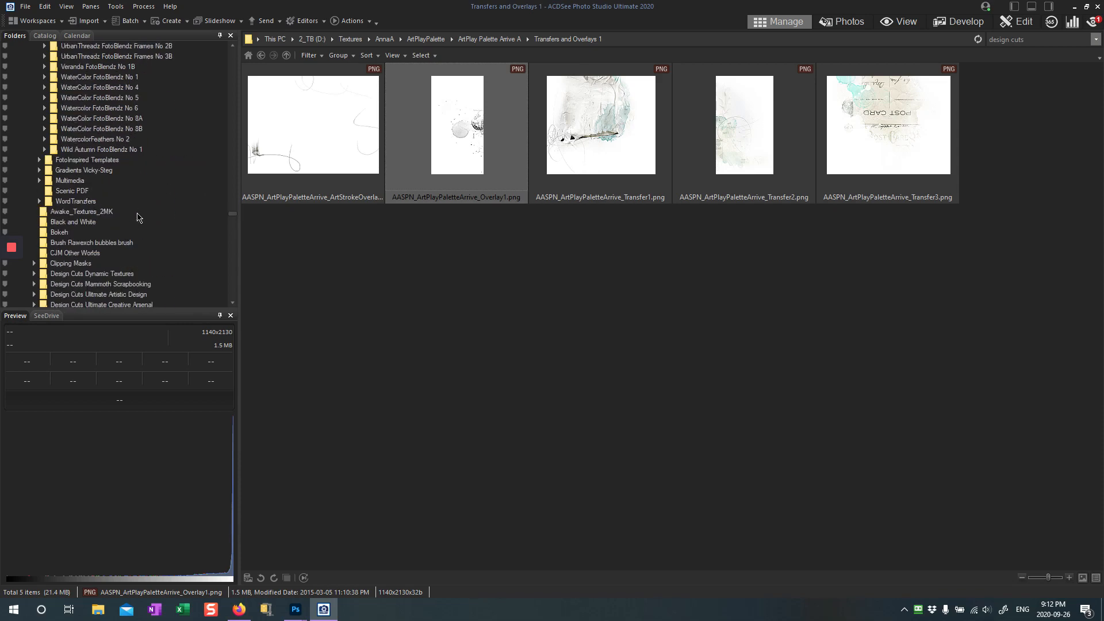
{"action": "scroll", "coordinate": [138, 216], "scroll_direction": "down", "scroll_amount": 1}
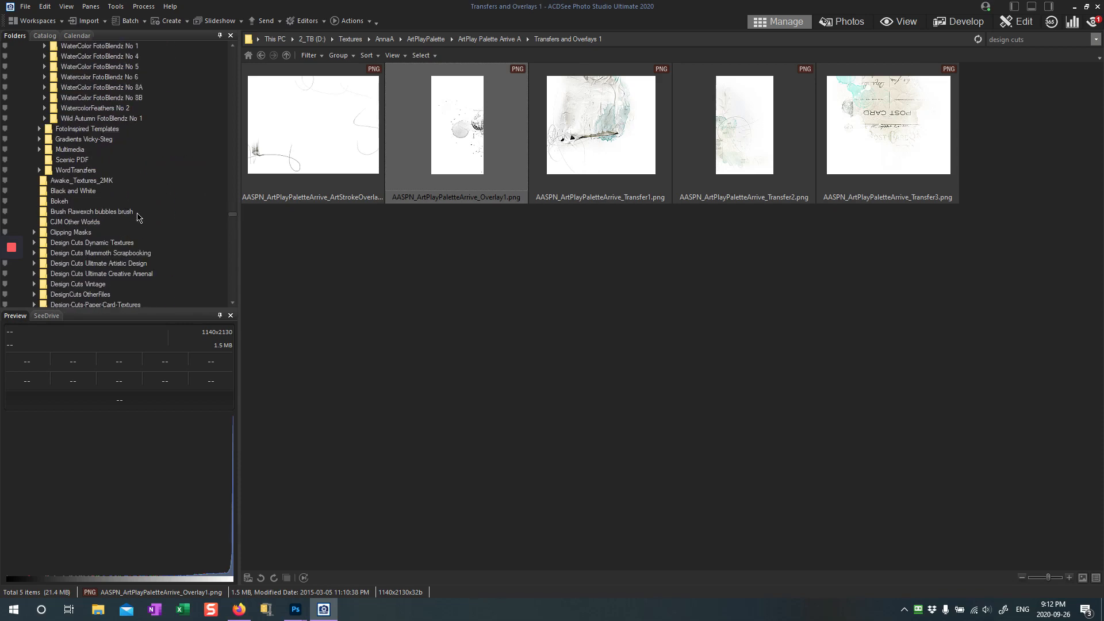
{"action": "left_click", "coordinate": [57, 150]}
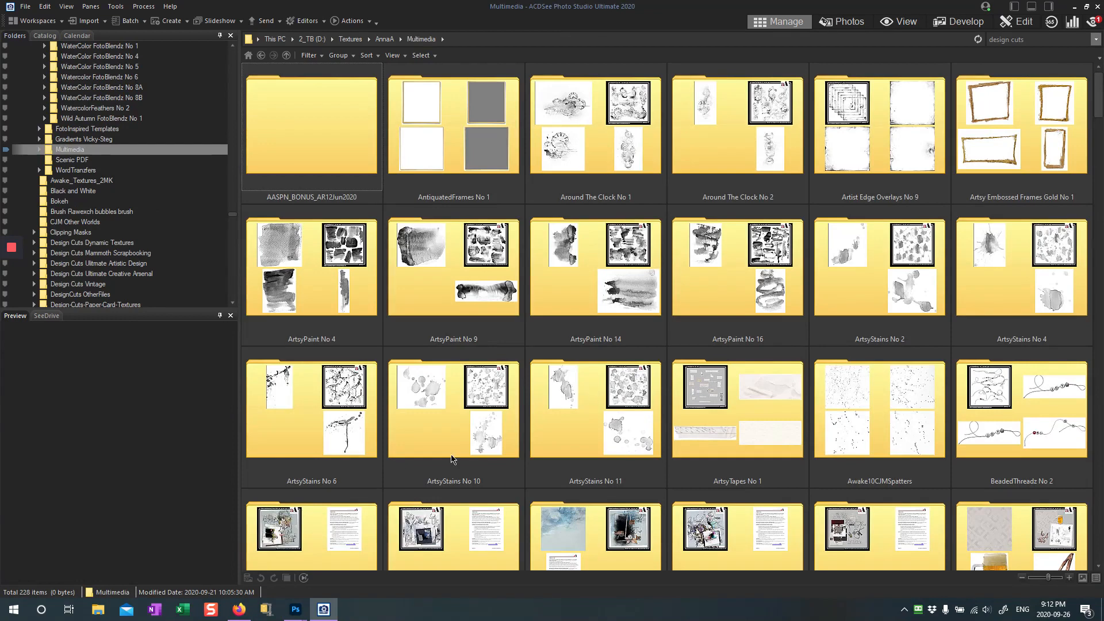
Place AASPN_ArtsyStains6_6.png from the ArtsyStains No 6 folder into the Untitled-1 composition in Photoshop and move its layer above Levels 1
{"action": "scroll", "coordinate": [865, 375], "scroll_direction": "down", "scroll_amount": 1}
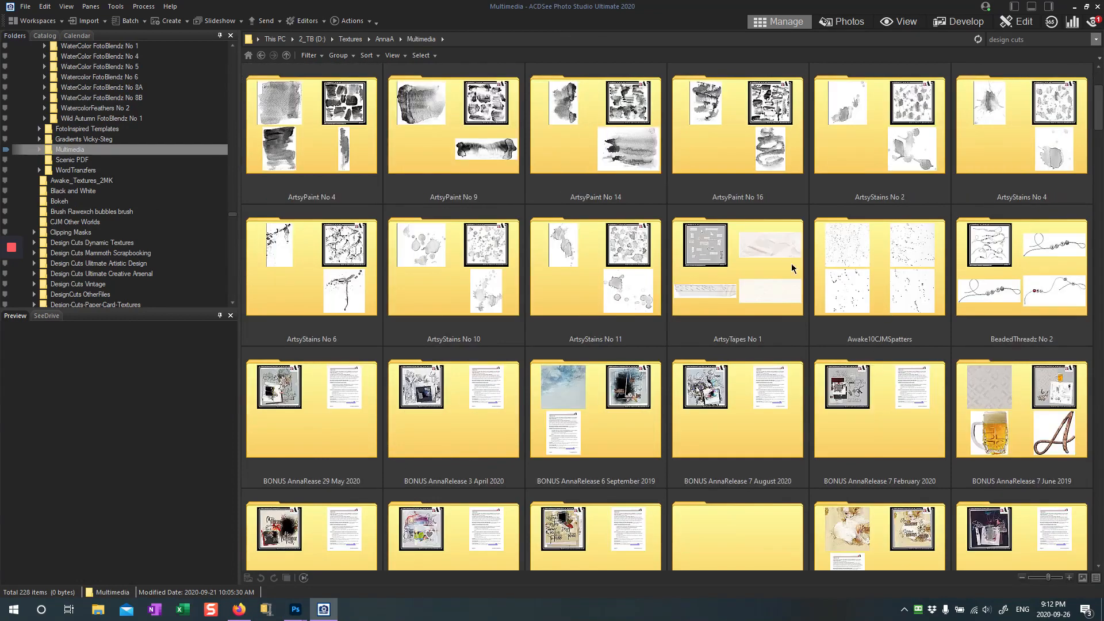
{"action": "double_click", "coordinate": [342, 303]}
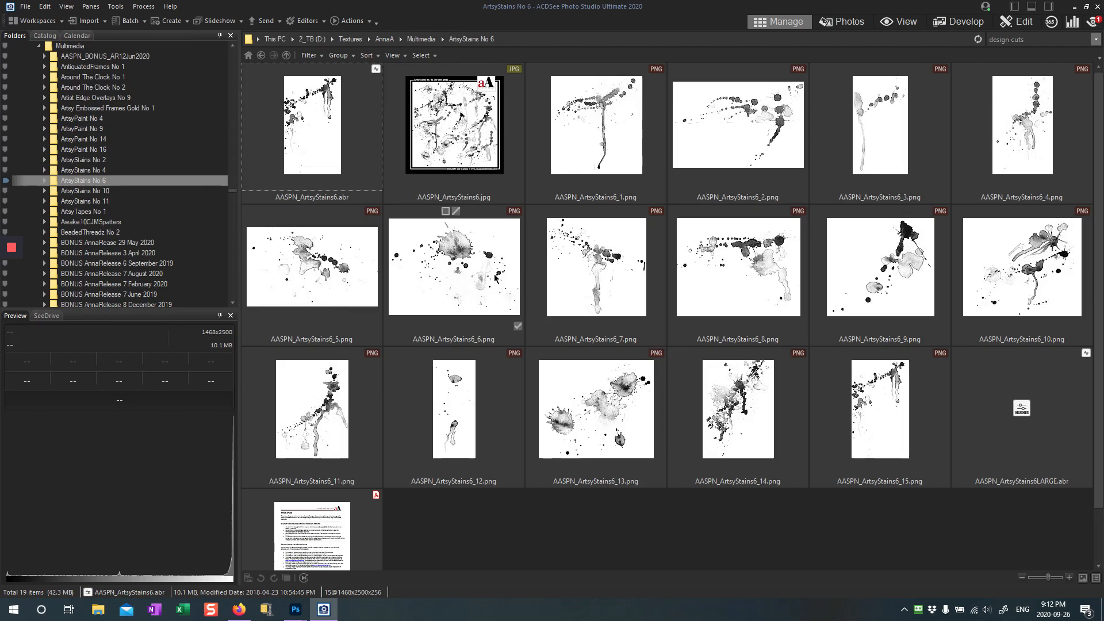
{"action": "left_click_drag", "start_coordinate": [495, 278], "coordinate": [397, 224]}
{"action": "left_click_drag", "start_coordinate": [526, 313], "coordinate": [444, 168]}
{"action": "left_click_drag", "start_coordinate": [1000, 255], "coordinate": [1013, 115]}
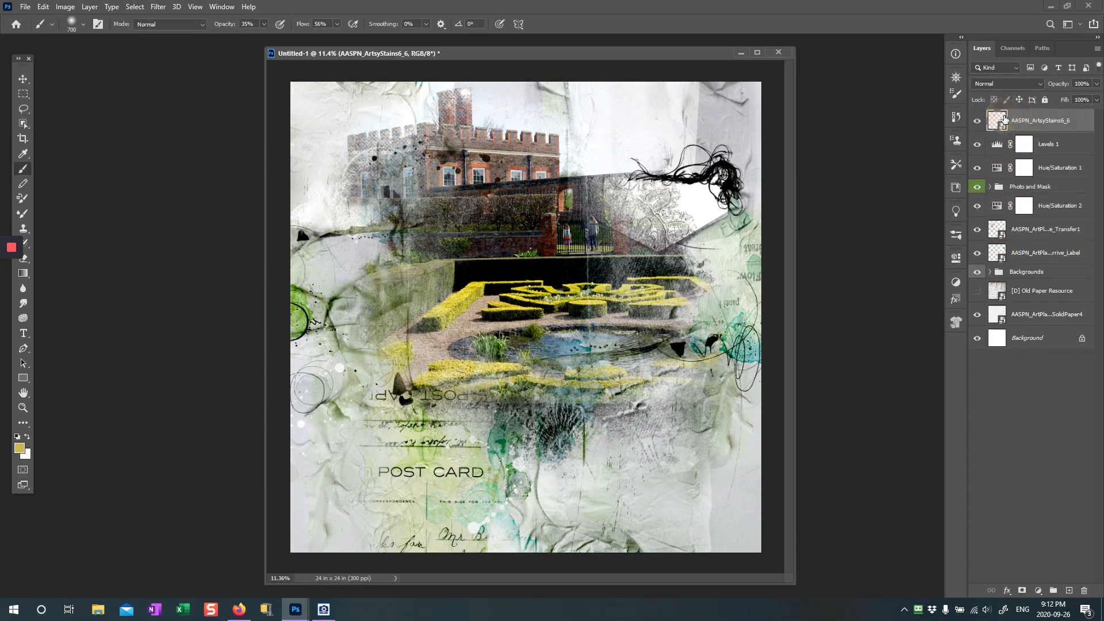
Scale the ArtsyStains6_6 layer to about 168% and position its splatter over the composition's upper-right sky, running off the top edge
{"action": "key", "text": "ctrl+t"}
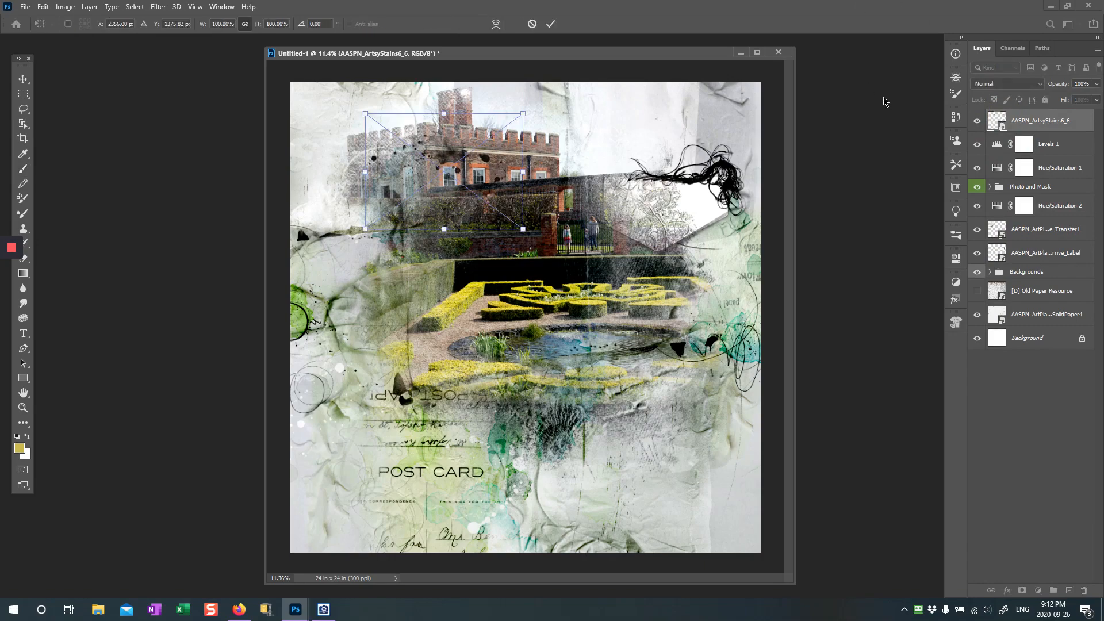
{"action": "left_click_drag", "start_coordinate": [523, 229], "coordinate": [723, 482]}
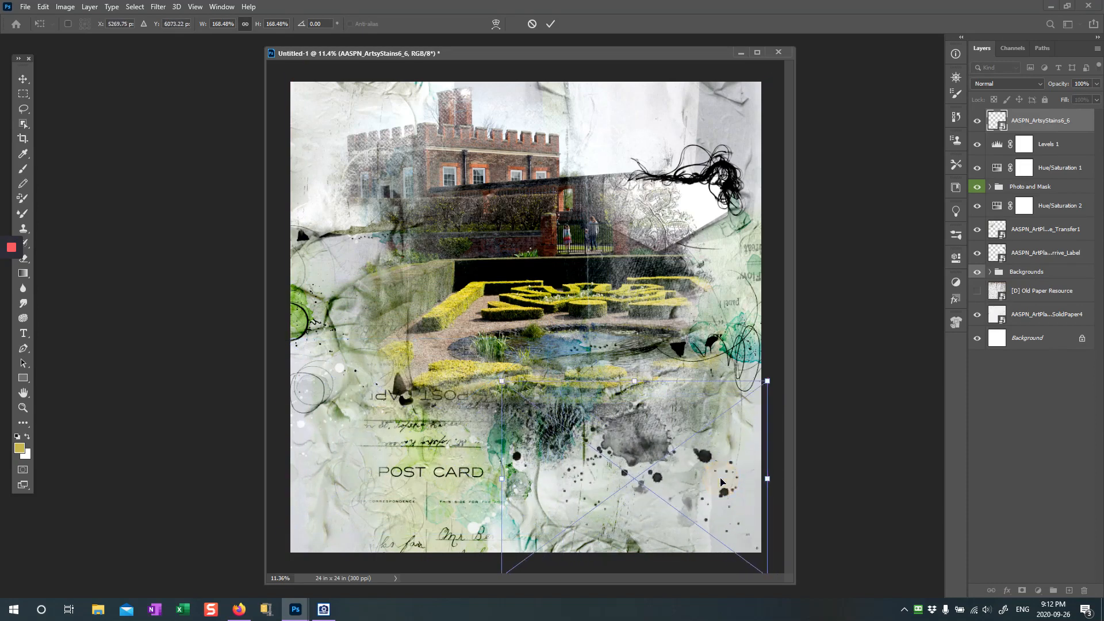
{"action": "left_click_drag", "start_coordinate": [623, 477], "coordinate": [624, 155]}
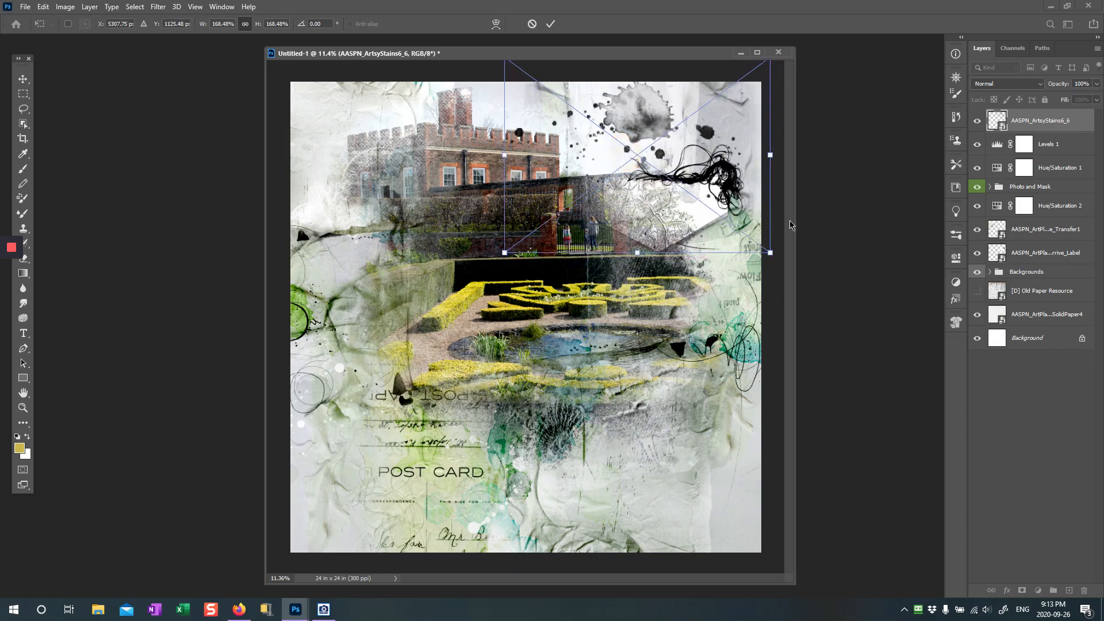
{"action": "left_click_drag", "start_coordinate": [674, 188], "coordinate": [672, 174]}
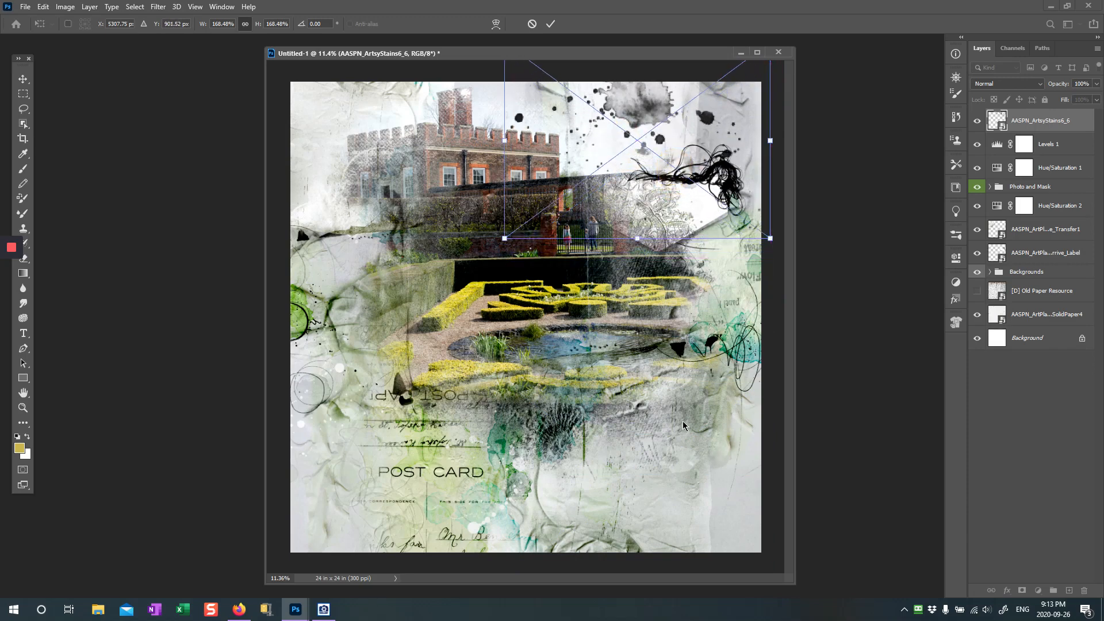
{"action": "left_click", "coordinate": [550, 24]}
{"action": "key", "text": "b"}
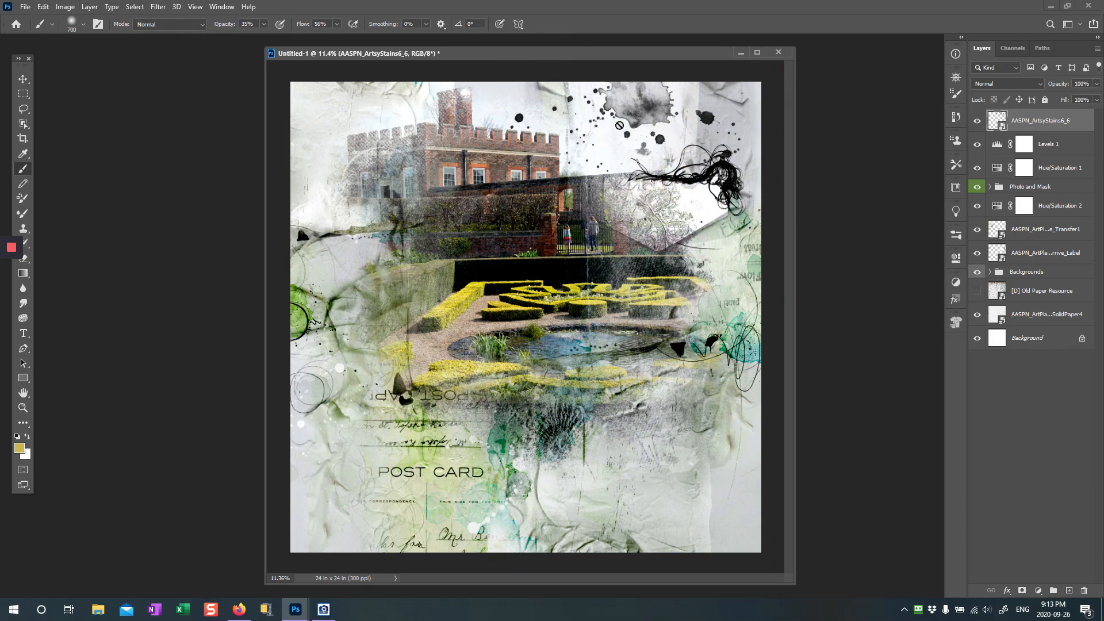
Rasterize the ArtsyStains6_6 layer
{"action": "left_click", "coordinate": [43, 7]}
{"action": "left_click", "coordinate": [42, 7]}
{"action": "left_click", "coordinate": [43, 7]}
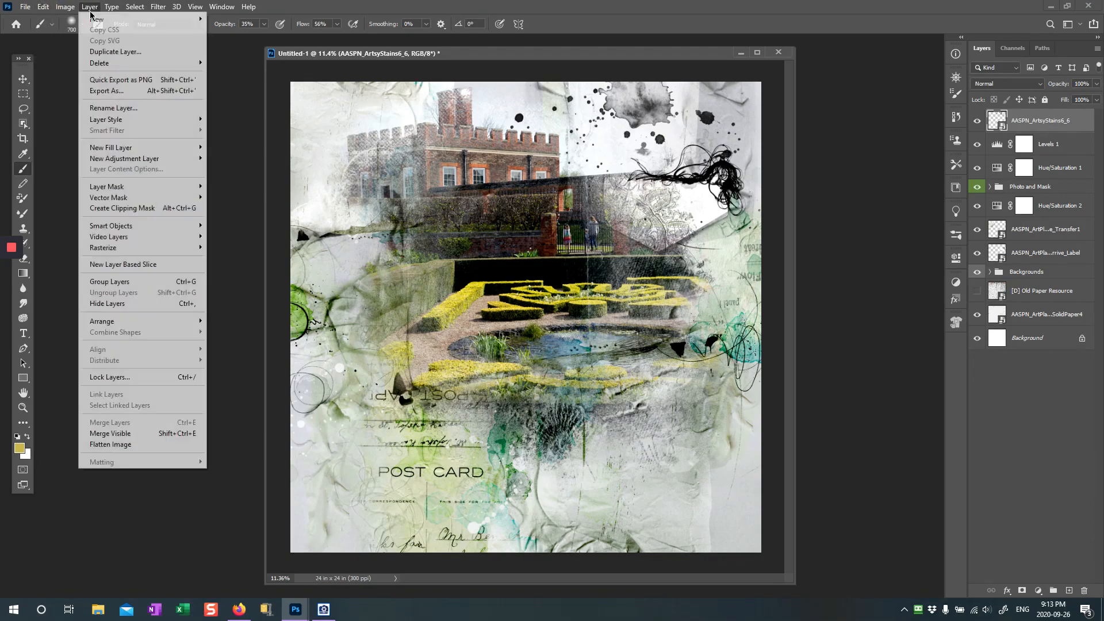
{"action": "left_click", "coordinate": [92, 7]}
{"action": "left_click", "coordinate": [92, 7]}
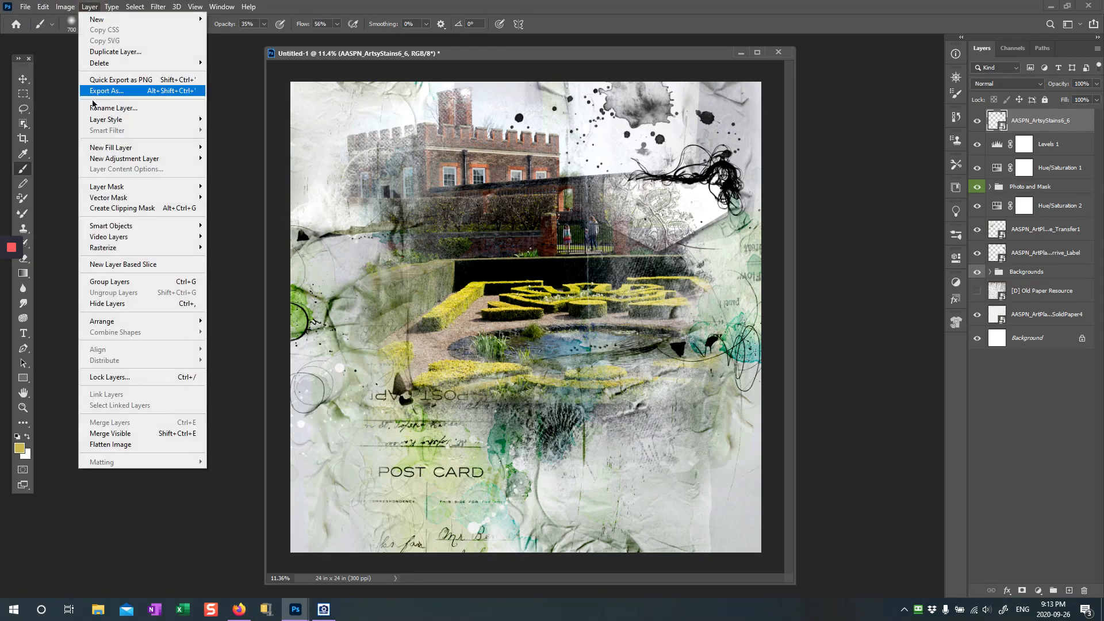
{"action": "mouse_move", "coordinate": [137, 249]}
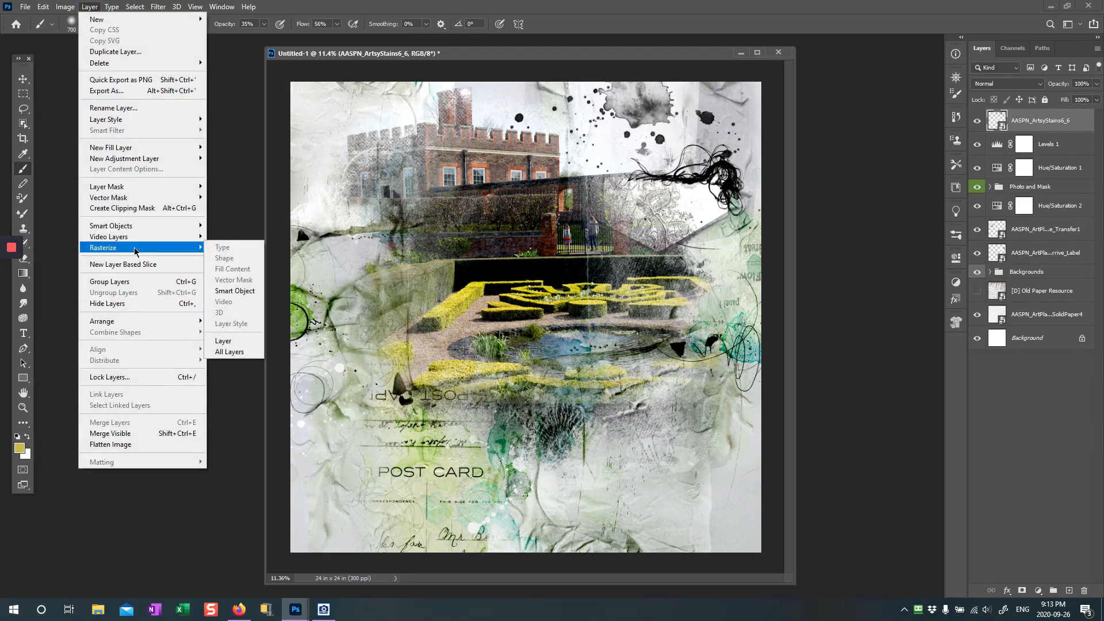
{"action": "left_click", "coordinate": [242, 343]}
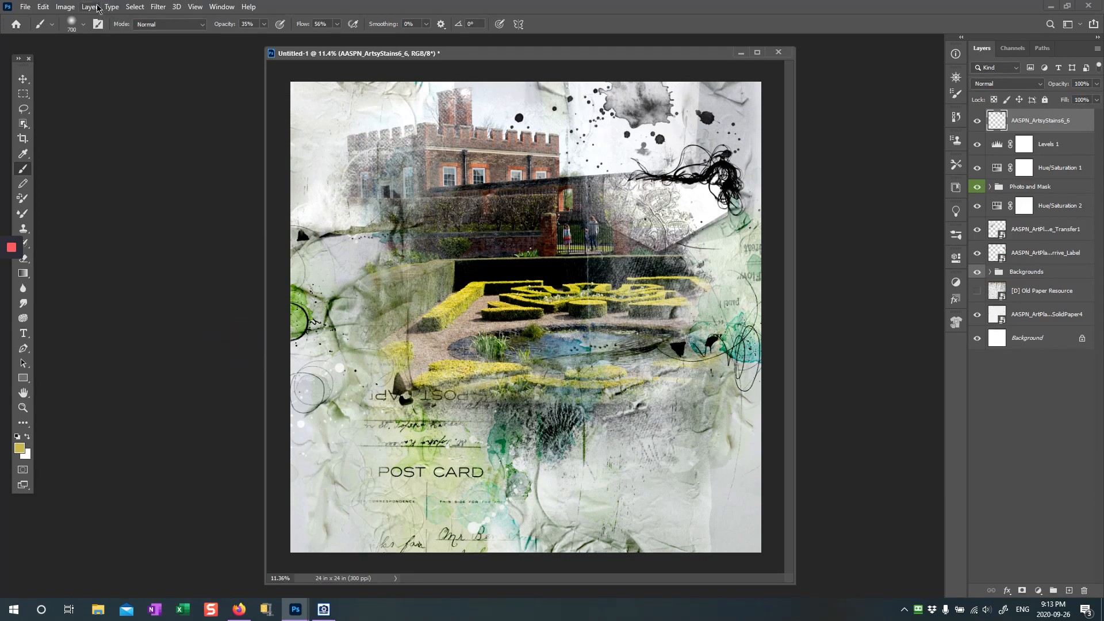
Fill the ArtsyStains6_6 splatter with olive yellow #958c09 at 100% opacity in Normal mode, preserving transparency
{"action": "left_click", "coordinate": [44, 7]}
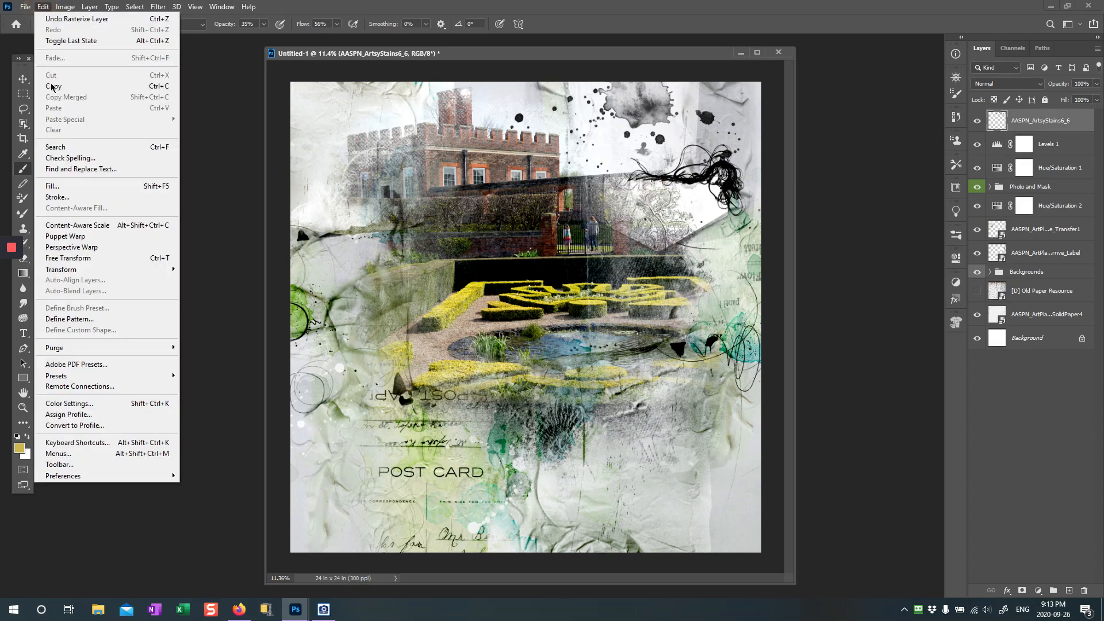
{"action": "left_click", "coordinate": [61, 187]}
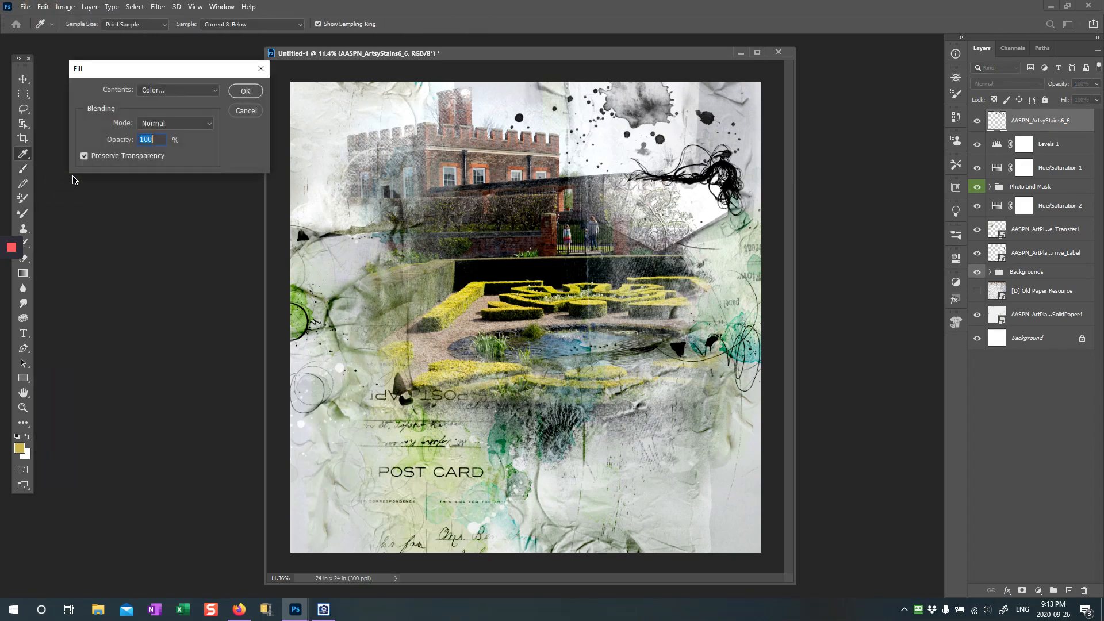
{"action": "left_click", "coordinate": [173, 91]}
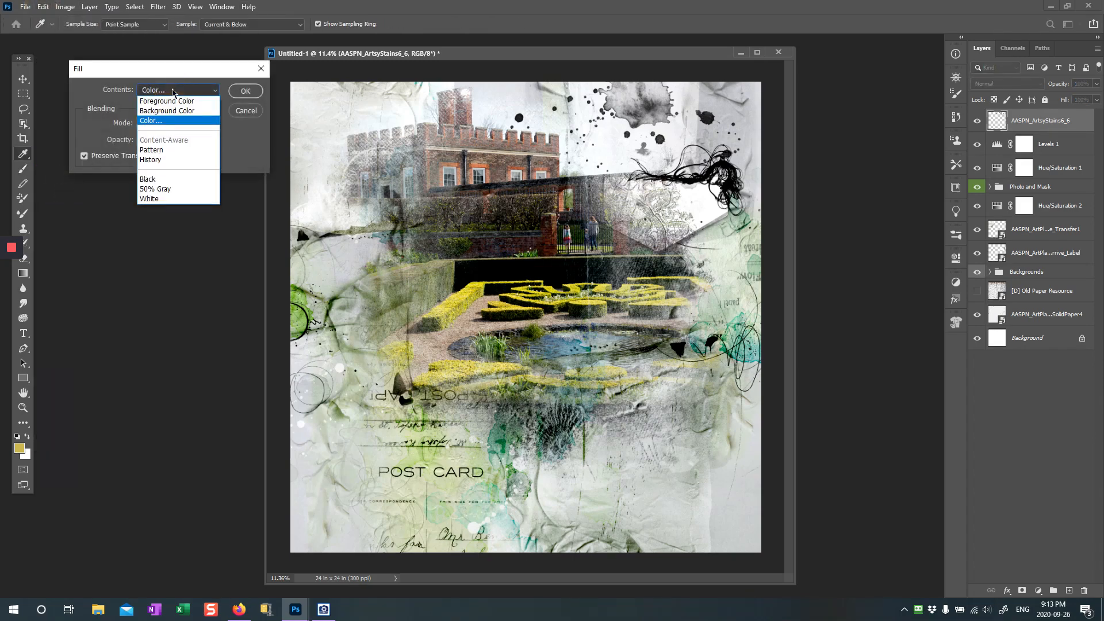
{"action": "left_click", "coordinate": [159, 122]}
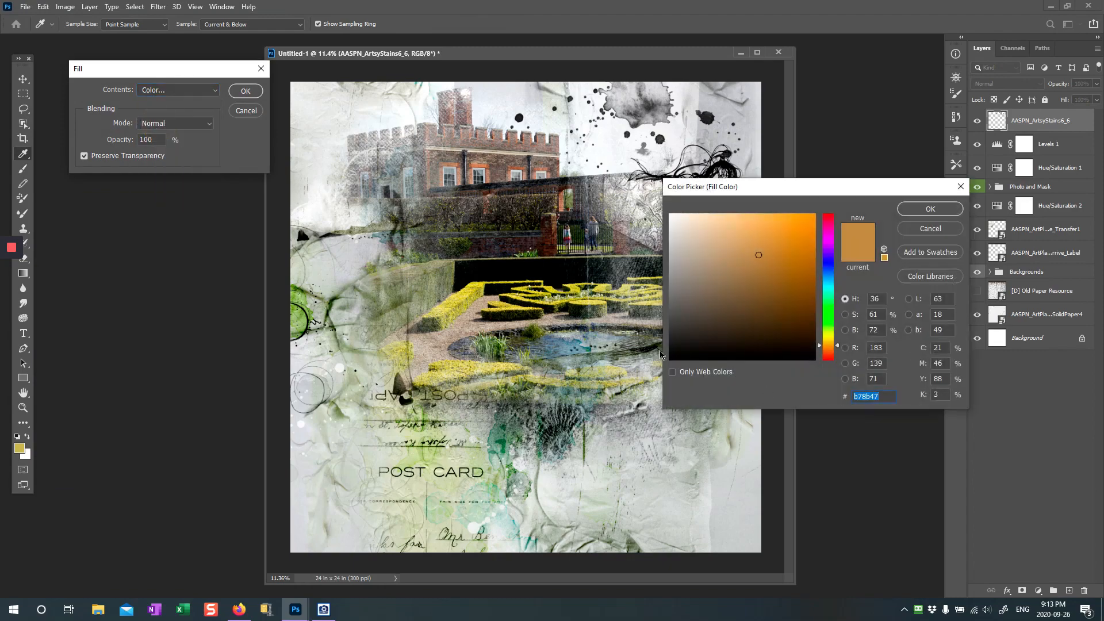
{"action": "left_click", "coordinate": [594, 303]}
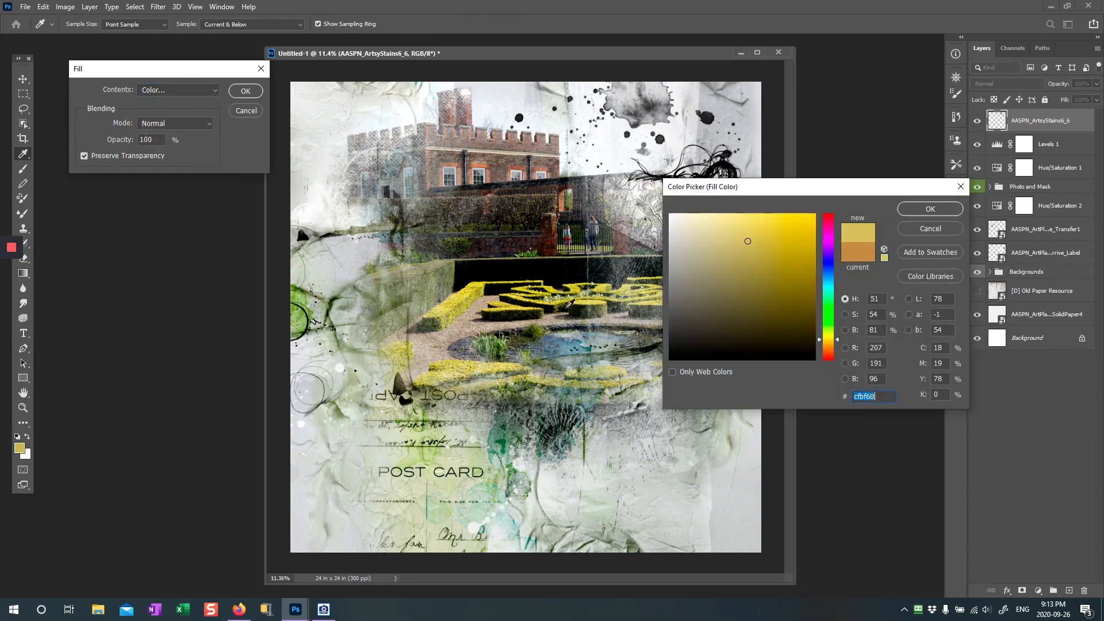
{"action": "left_click", "coordinate": [536, 250]}
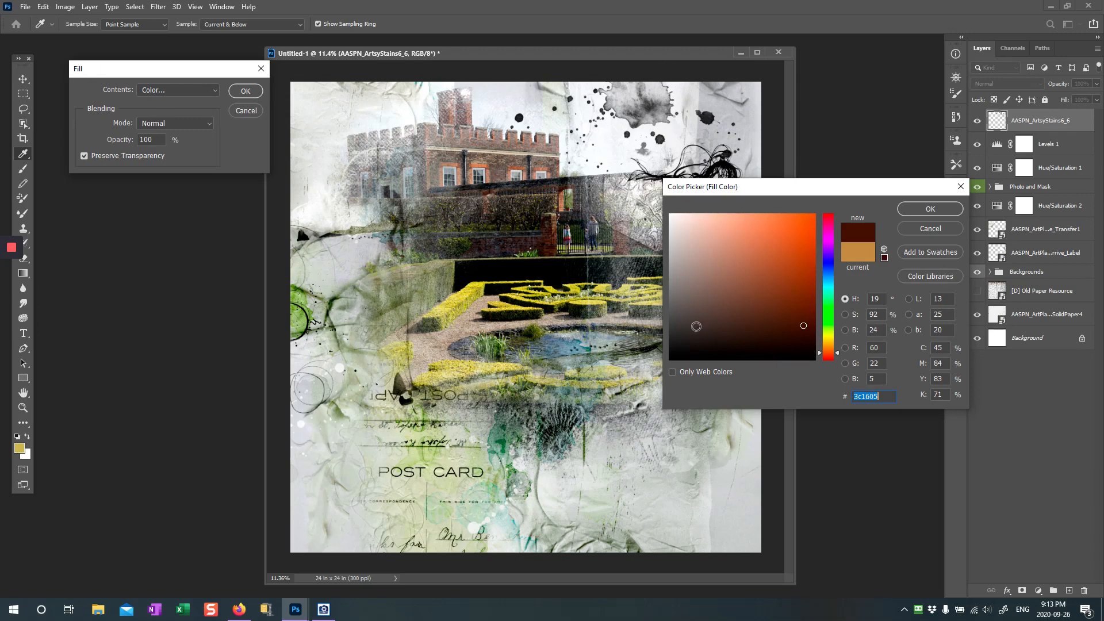
{"action": "left_click", "coordinate": [589, 300]}
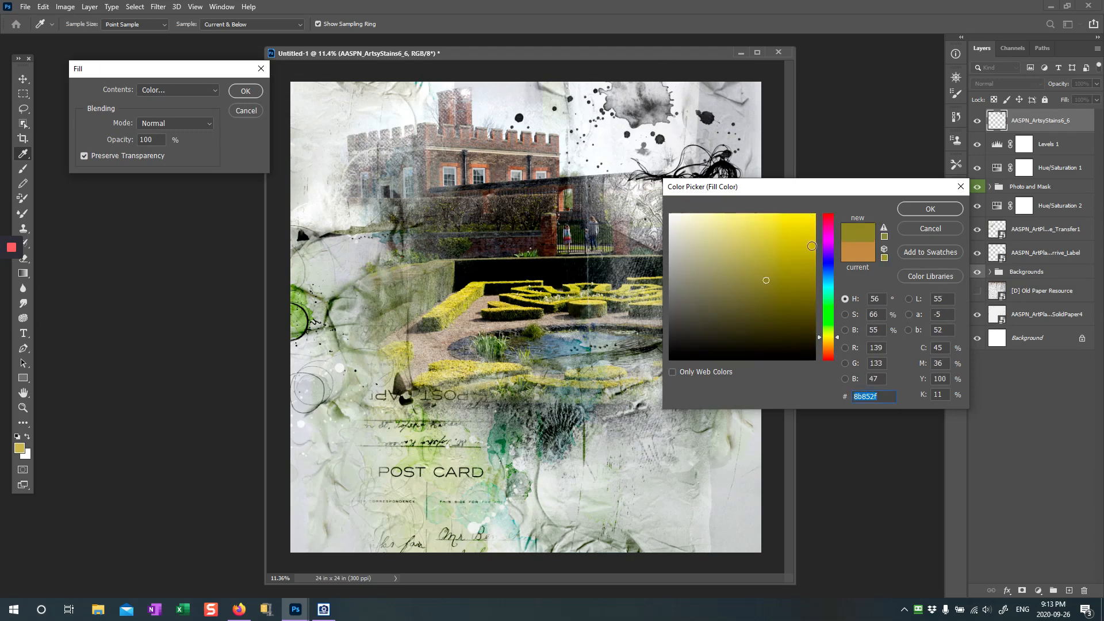
{"action": "left_click", "coordinate": [793, 285]}
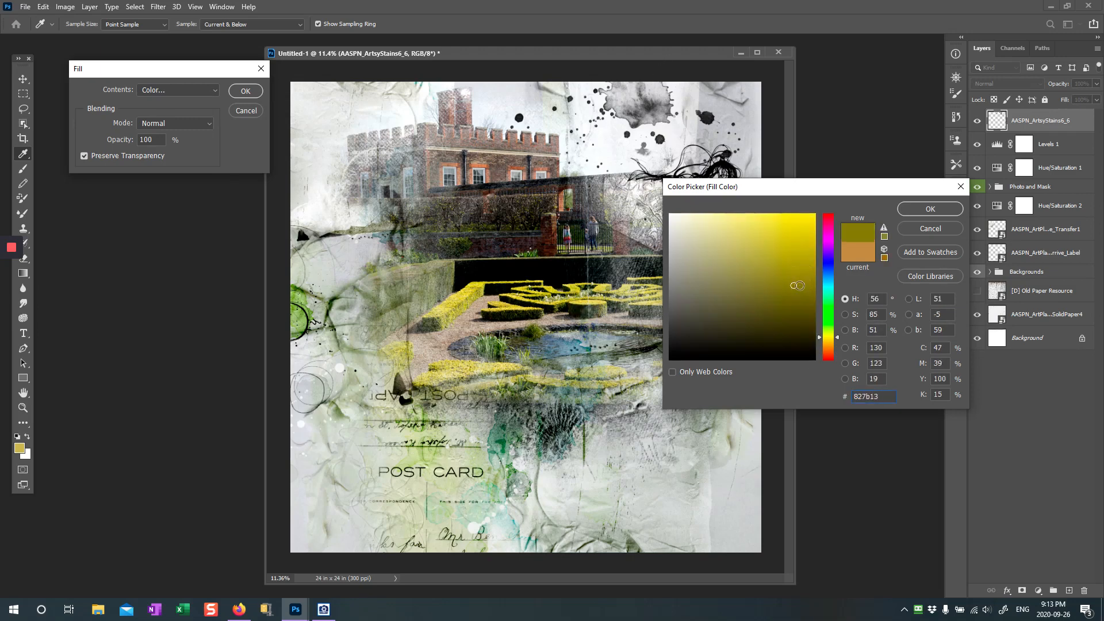
{"action": "left_click", "coordinate": [802, 300]}
{"action": "left_click", "coordinate": [806, 275]}
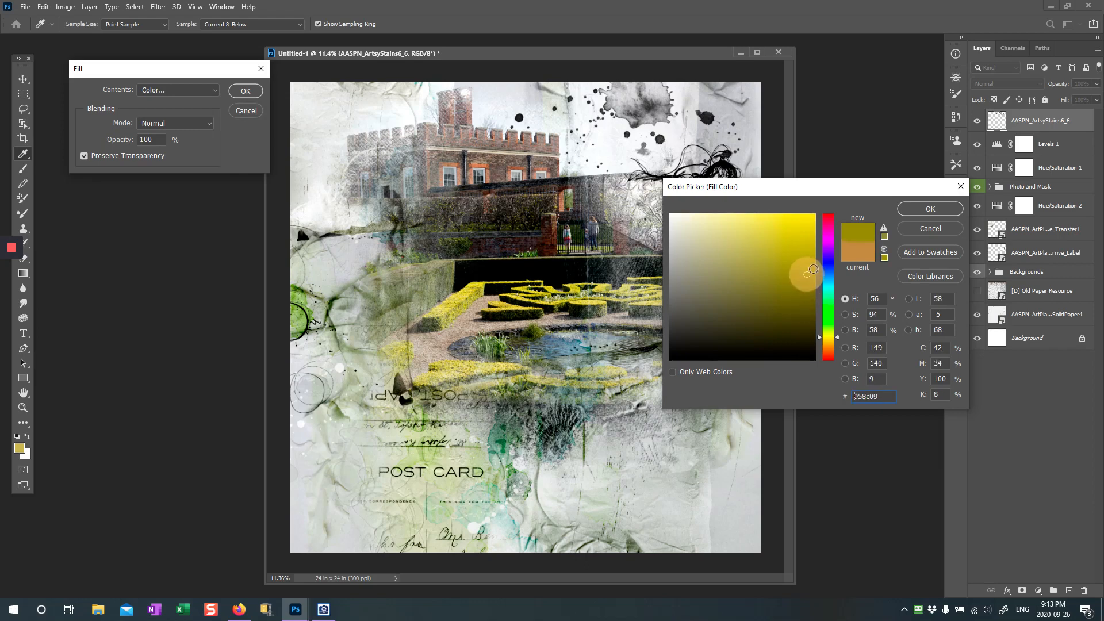
{"action": "left_click", "coordinate": [907, 206]}
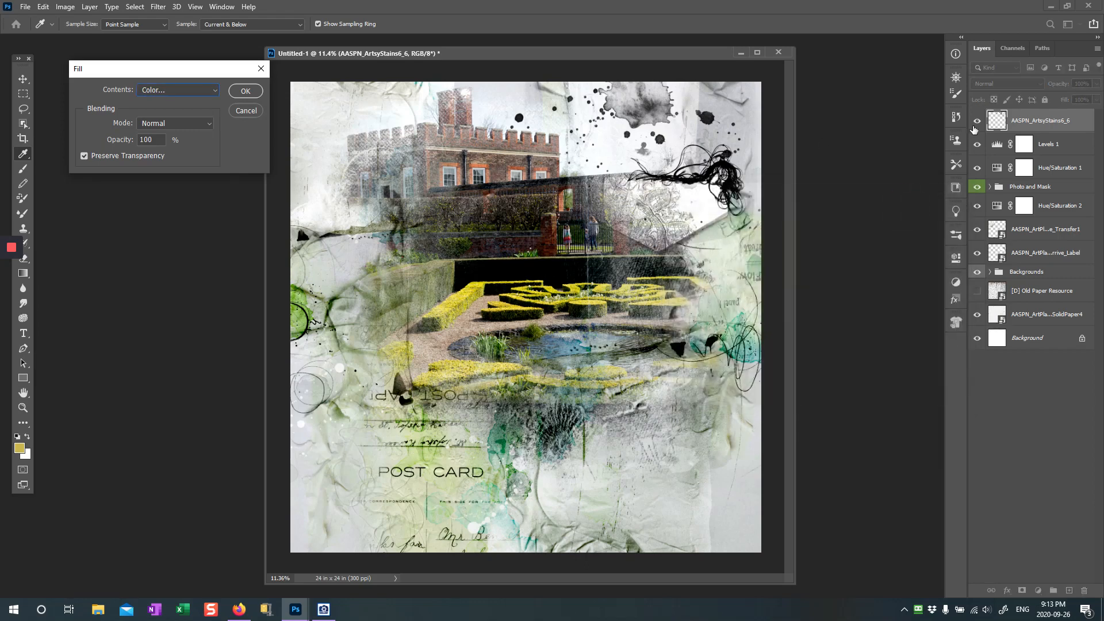
{"action": "left_click", "coordinate": [246, 91]}
{"action": "key", "text": "b"}
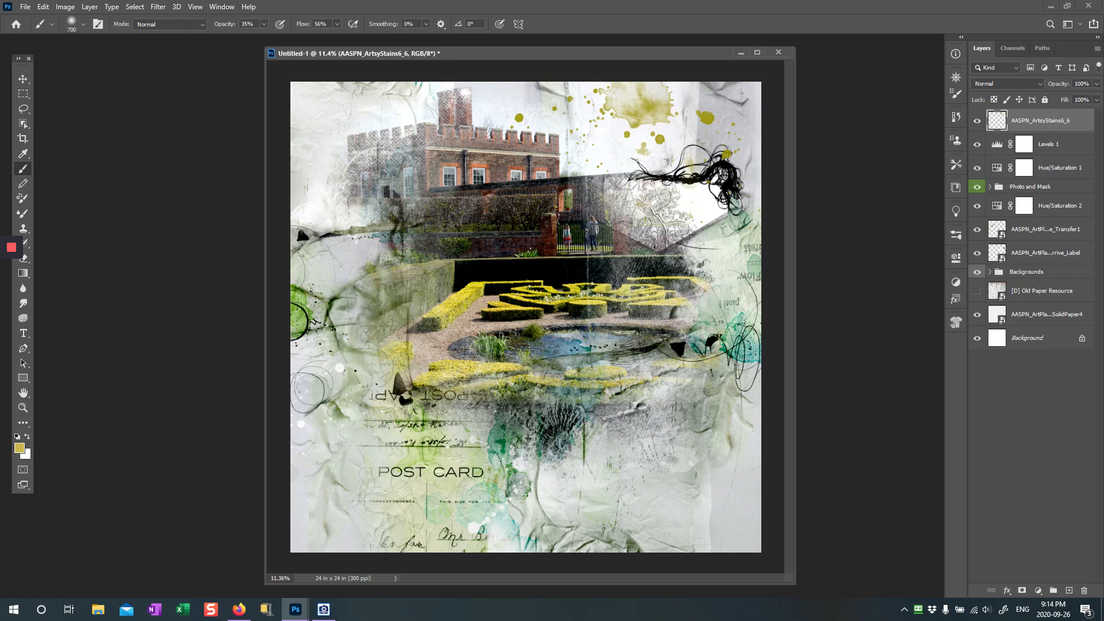
Preview other blend modes on the recoloured splatter layer, keeping Normal
{"action": "left_click", "coordinate": [999, 86]}
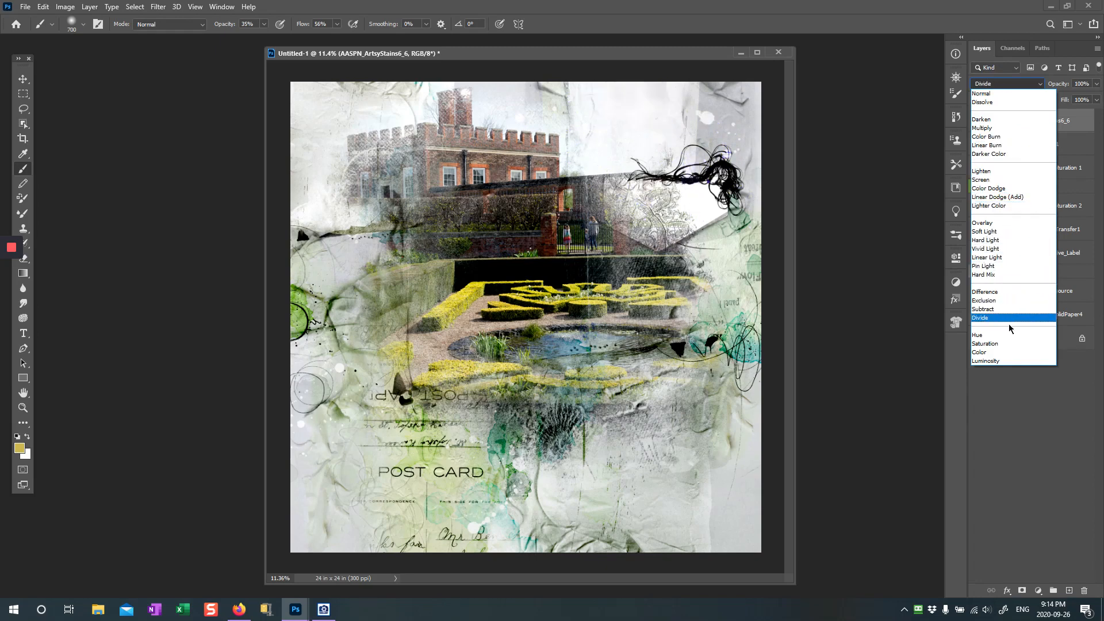
{"action": "left_click", "coordinate": [1001, 94]}
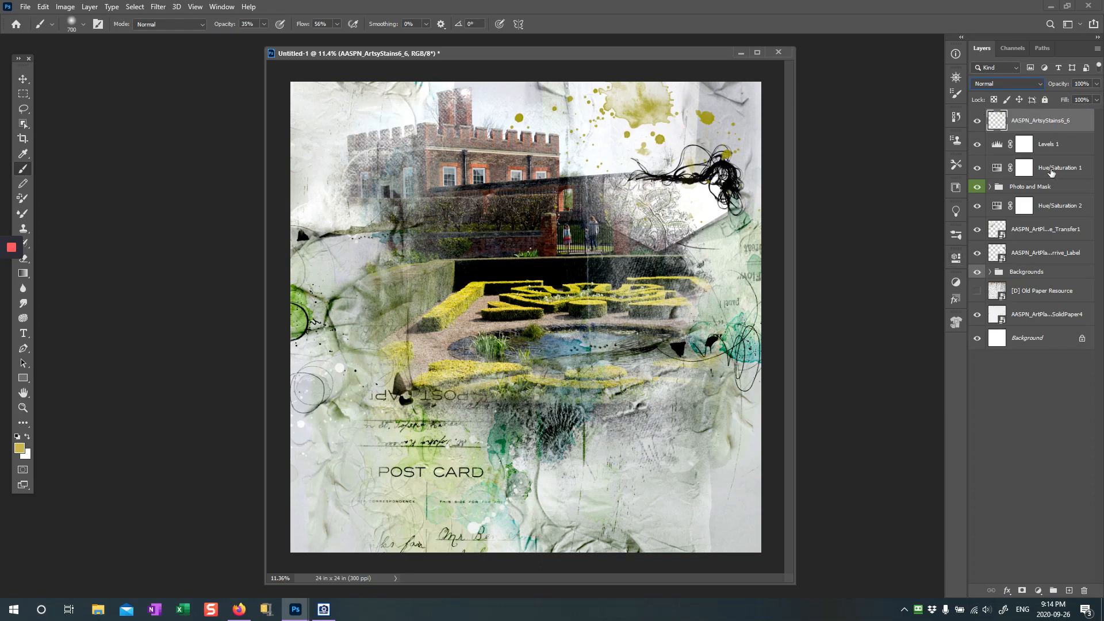
Switch to ACDSee and open the PaperTextures No 7 folder in the AnnA Multimedia collection
{"action": "left_click", "coordinate": [324, 608]}
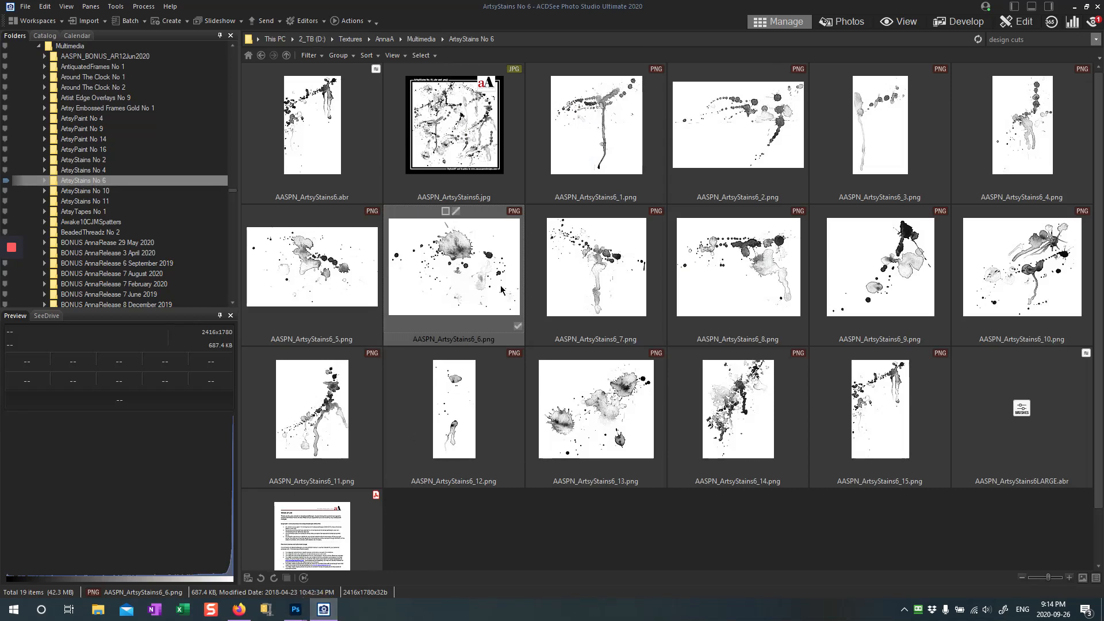
{"action": "left_click", "coordinate": [84, 213]}
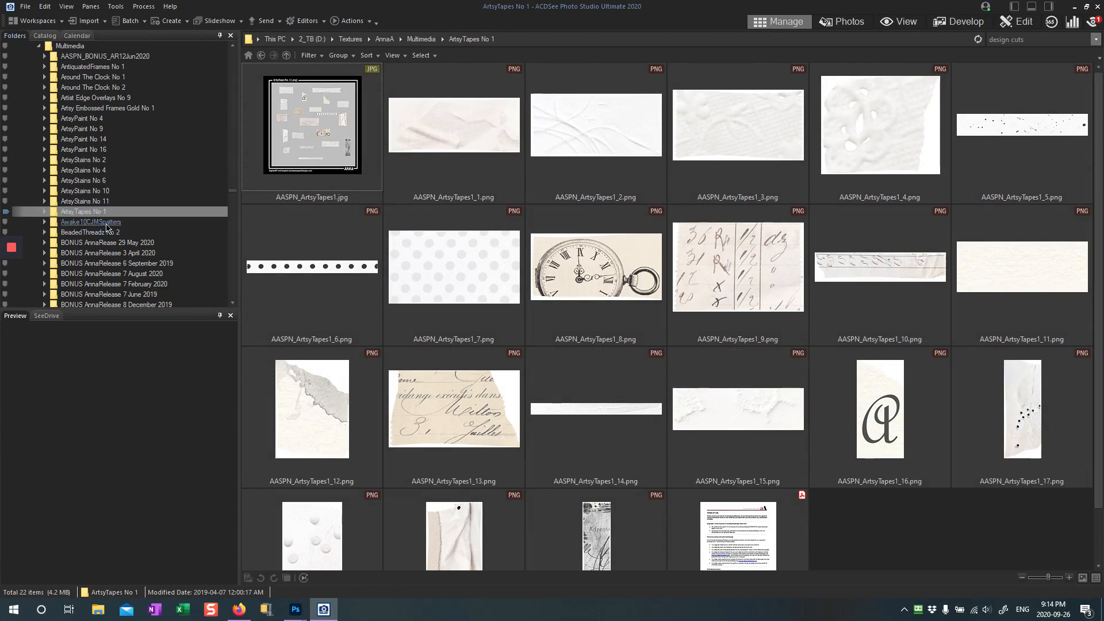
{"action": "scroll", "coordinate": [110, 229], "scroll_direction": "down", "scroll_amount": 3}
{"action": "scroll", "coordinate": [106, 227], "scroll_direction": "up", "scroll_amount": 1}
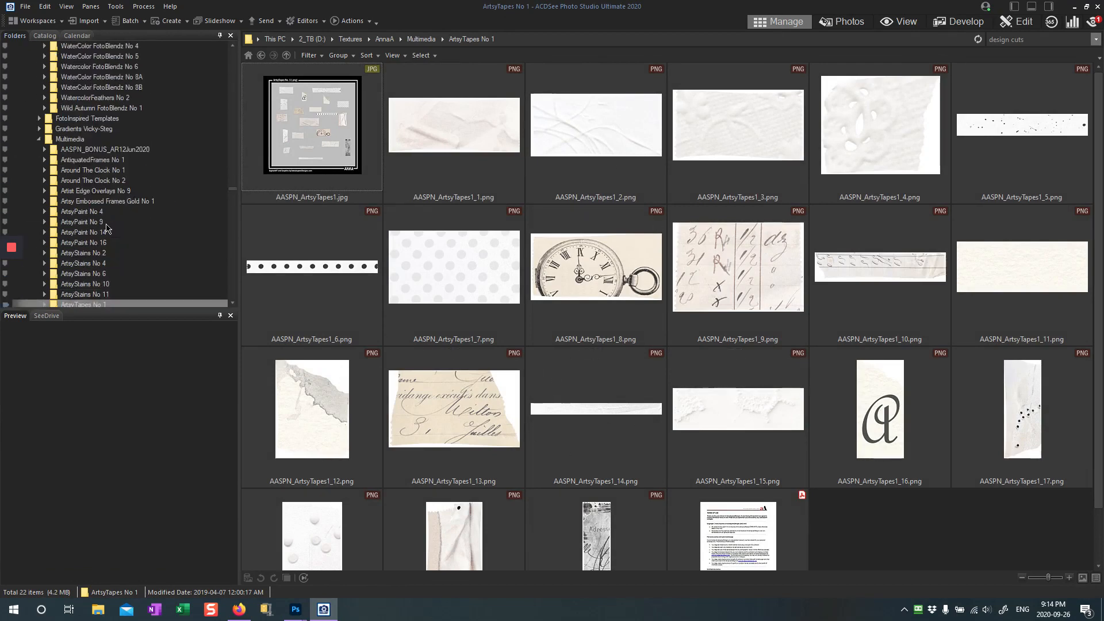
{"action": "scroll", "coordinate": [105, 221], "scroll_direction": "down", "scroll_amount": 5}
{"action": "scroll", "coordinate": [105, 220], "scroll_direction": "down", "scroll_amount": 5}
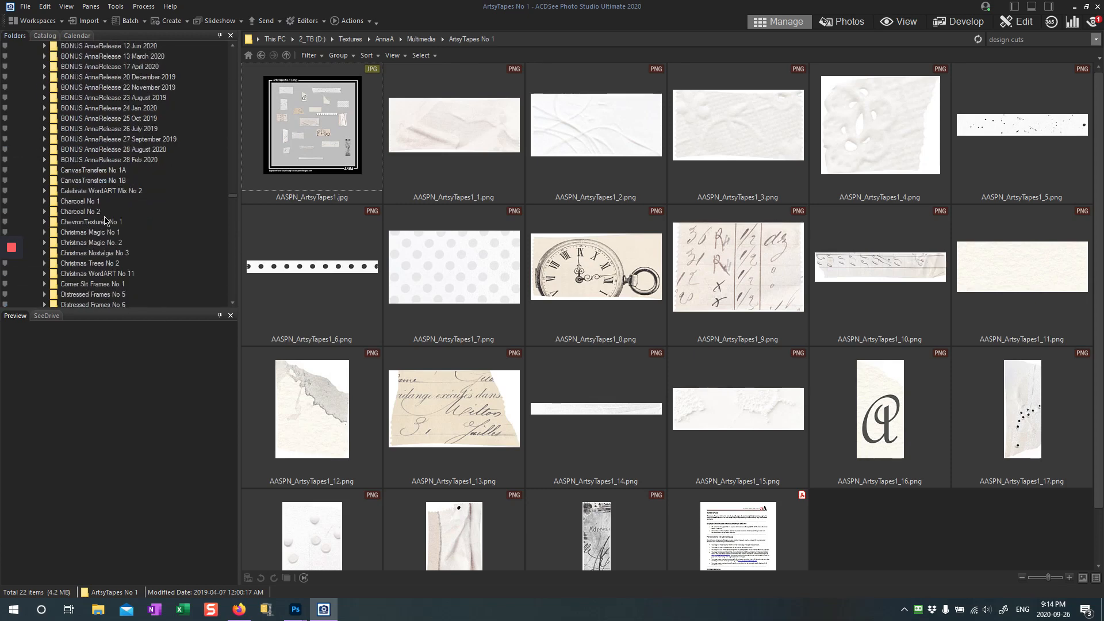
{"action": "scroll", "coordinate": [106, 221], "scroll_direction": "down", "scroll_amount": 1}
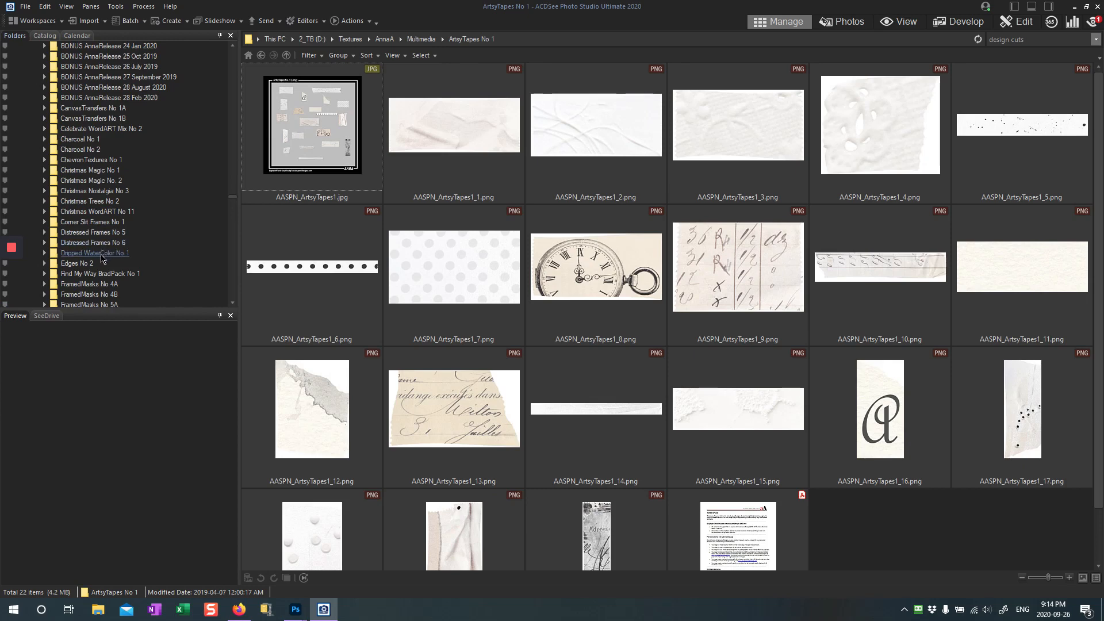
{"action": "scroll", "coordinate": [148, 260], "scroll_direction": "down", "scroll_amount": 3}
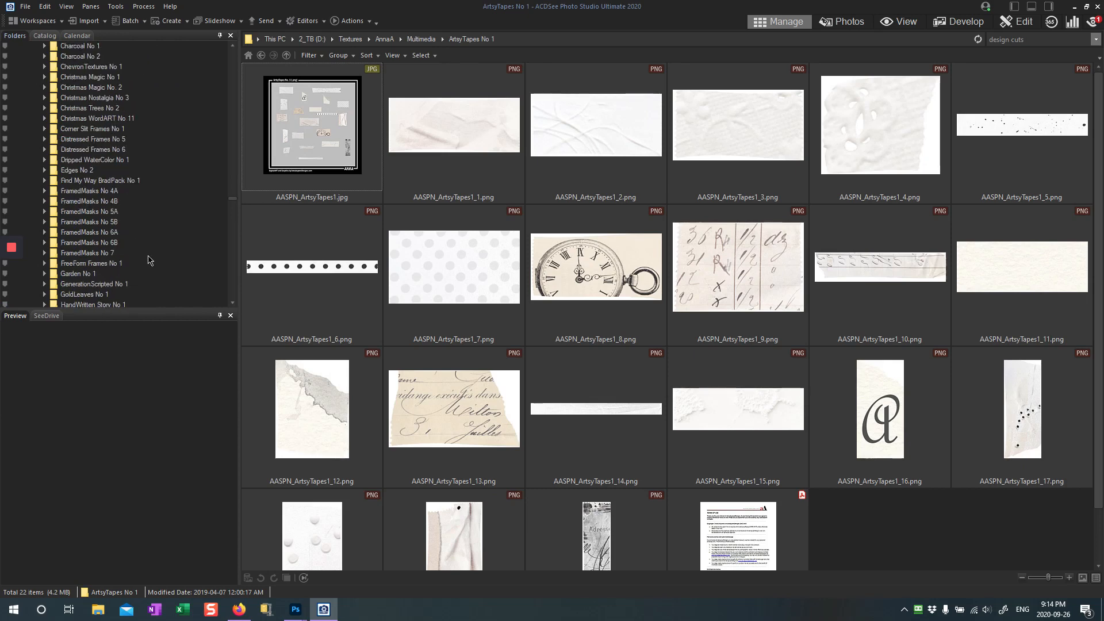
{"action": "scroll", "coordinate": [148, 260], "scroll_direction": "down", "scroll_amount": 5}
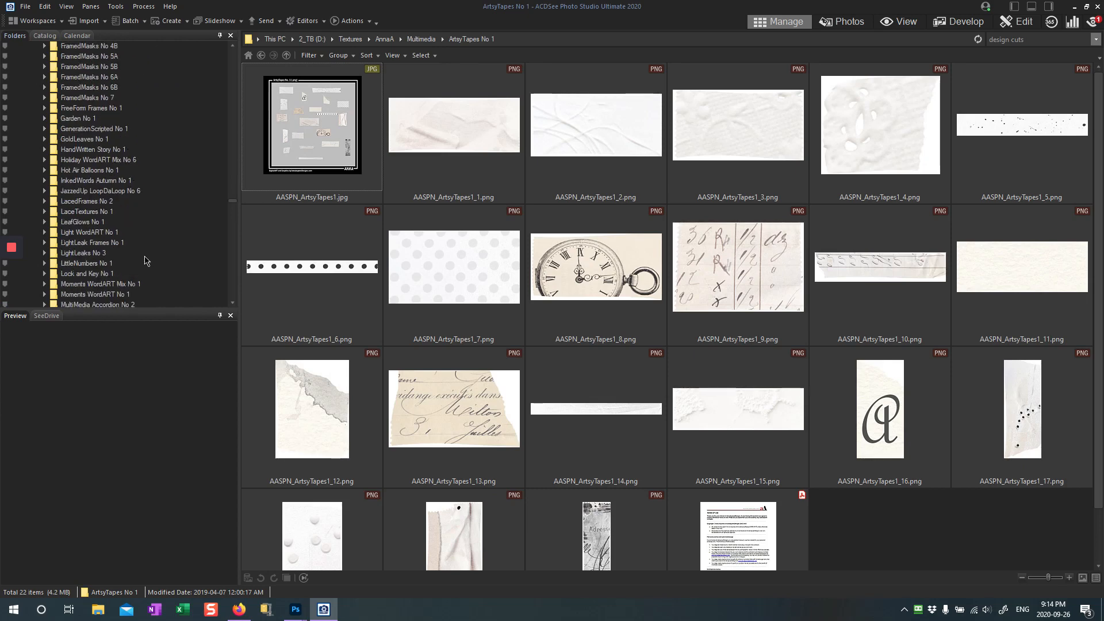
{"action": "scroll", "coordinate": [145, 259], "scroll_direction": "down", "scroll_amount": 2}
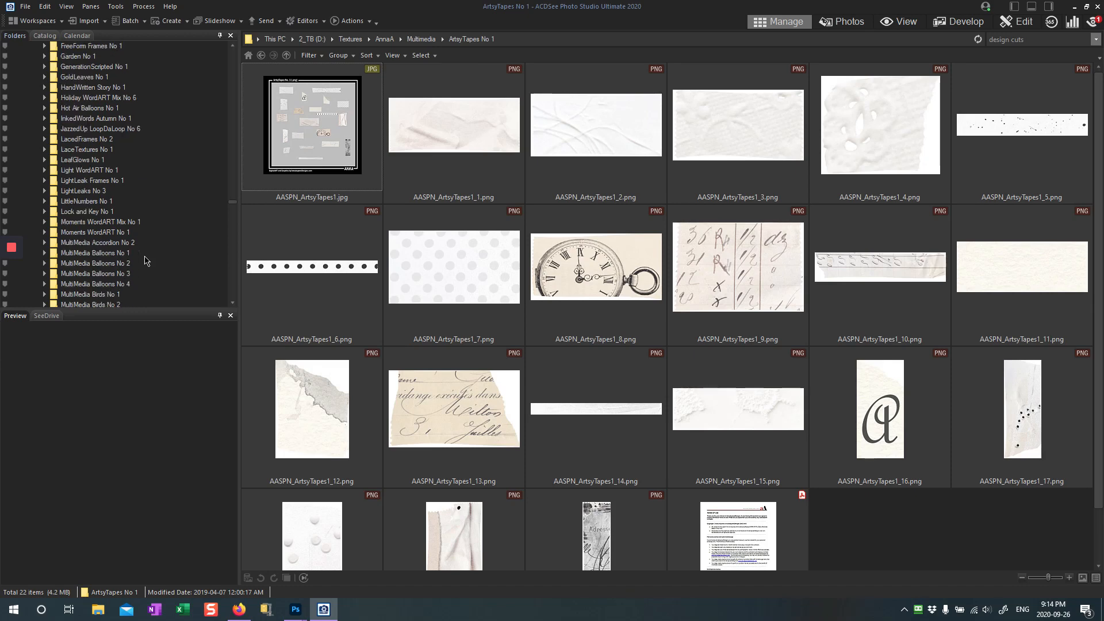
{"action": "scroll", "coordinate": [145, 260], "scroll_direction": "down", "scroll_amount": 10}
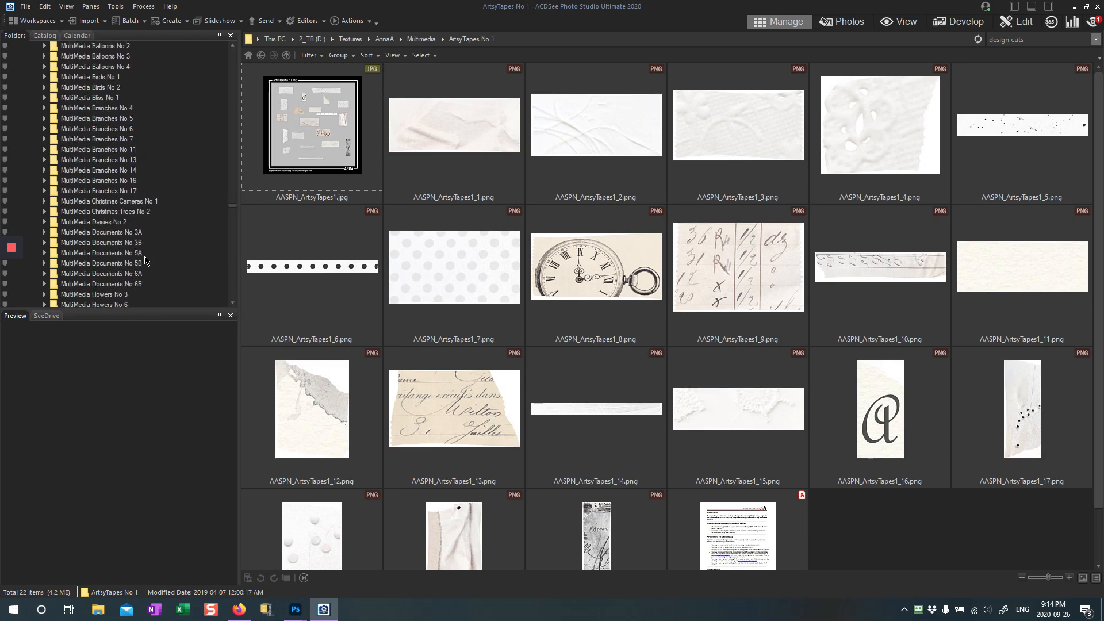
{"action": "scroll", "coordinate": [146, 260], "scroll_direction": "down", "scroll_amount": 10}
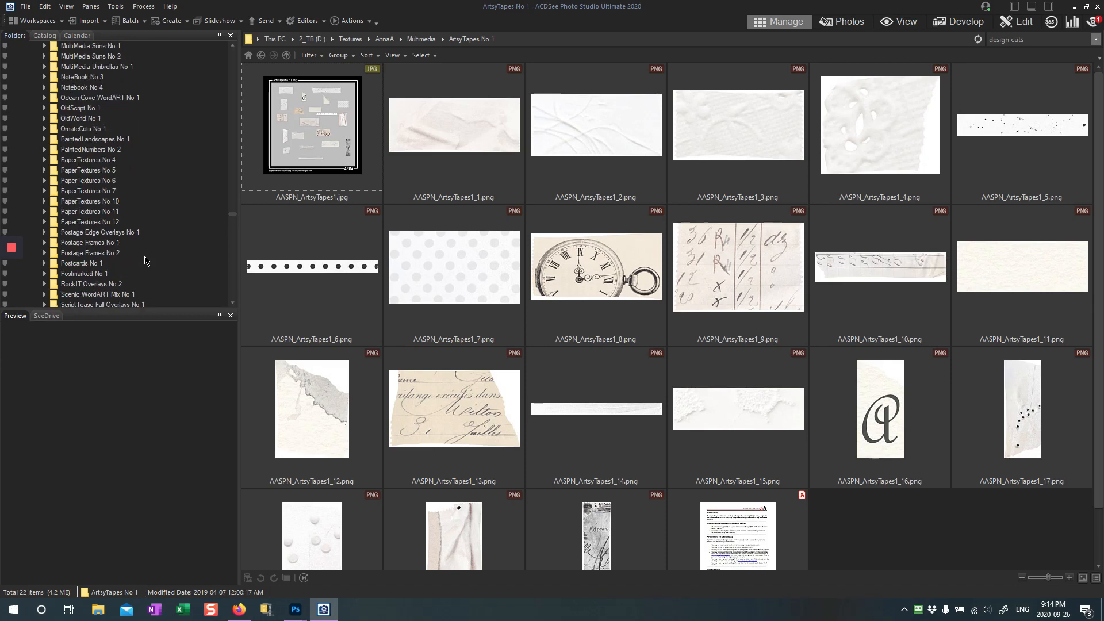
{"action": "left_click", "coordinate": [102, 191]}
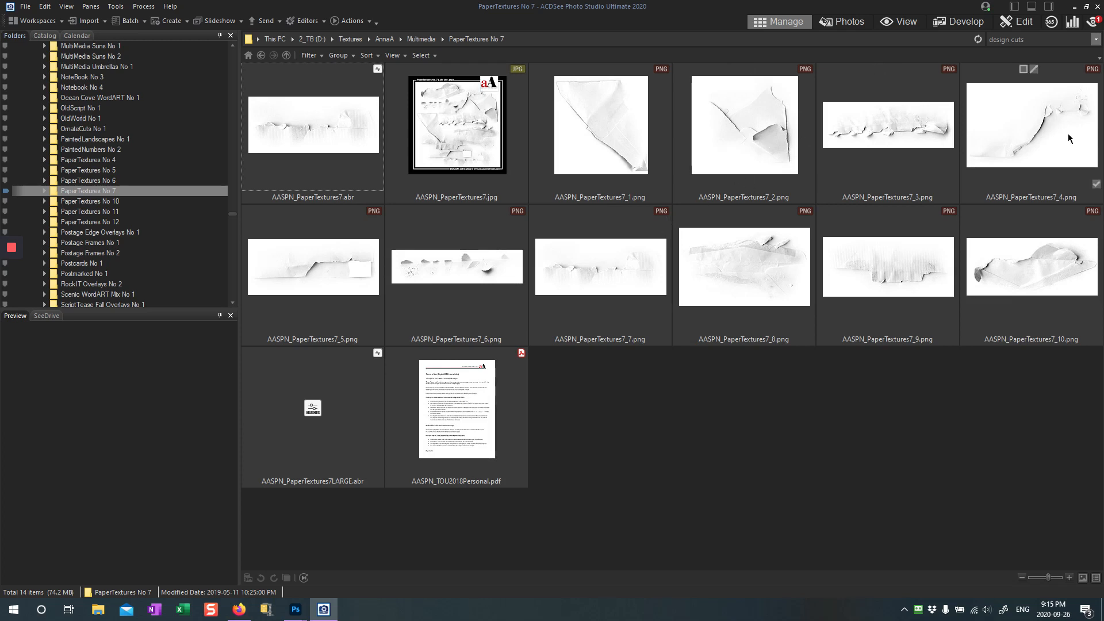
Place AASPN_PaperTextures7_4.png into the Untitled-1 composition in Photoshop, scaled to about 140% and positioned over the upper-left corner beyond the canvas edges
{"action": "left_click_drag", "start_coordinate": [1032, 149], "coordinate": [357, 105]}
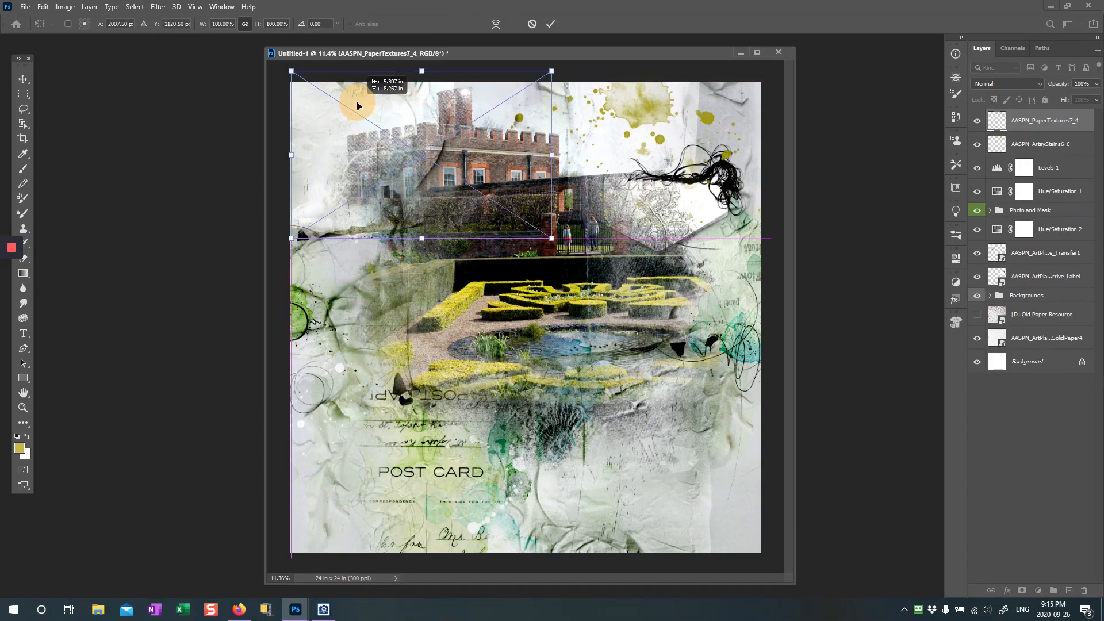
{"action": "left_click_drag", "start_coordinate": [291, 238], "coordinate": [276, 248]}
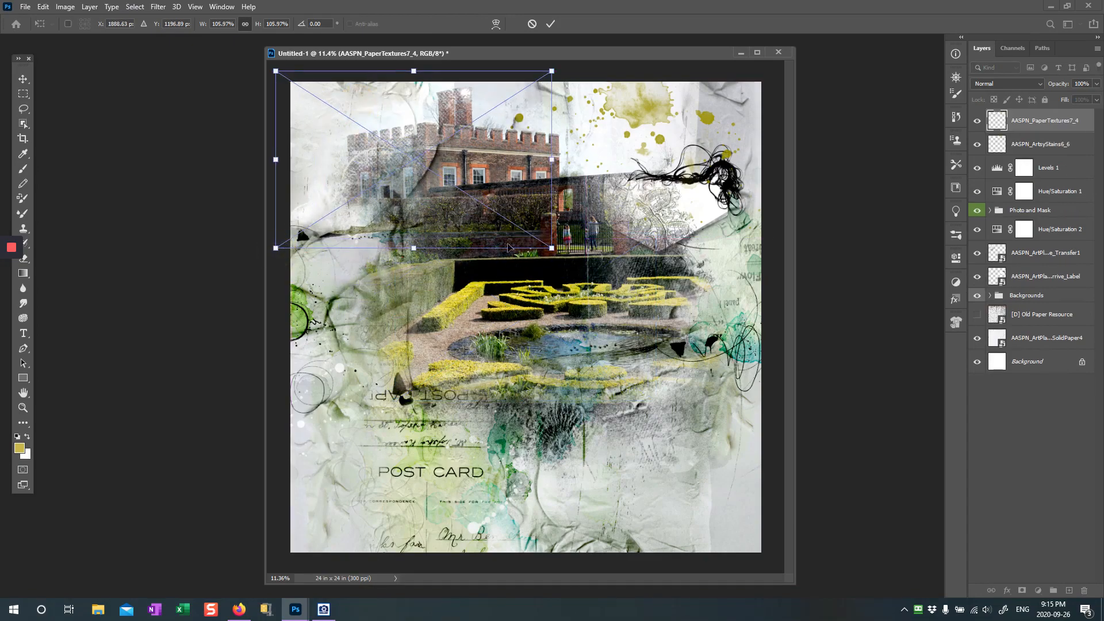
{"action": "left_click_drag", "start_coordinate": [493, 237], "coordinate": [628, 367]}
{"action": "left_click_drag", "start_coordinate": [512, 260], "coordinate": [395, 197]}
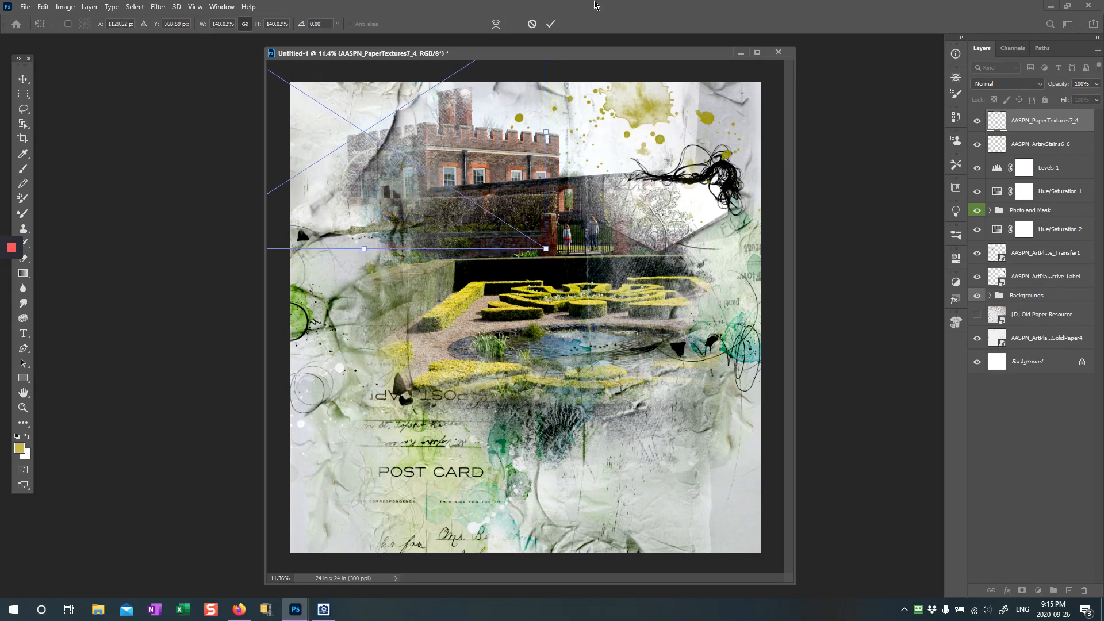
{"action": "left_click", "coordinate": [545, 24]}
{"action": "key", "text": "b"}
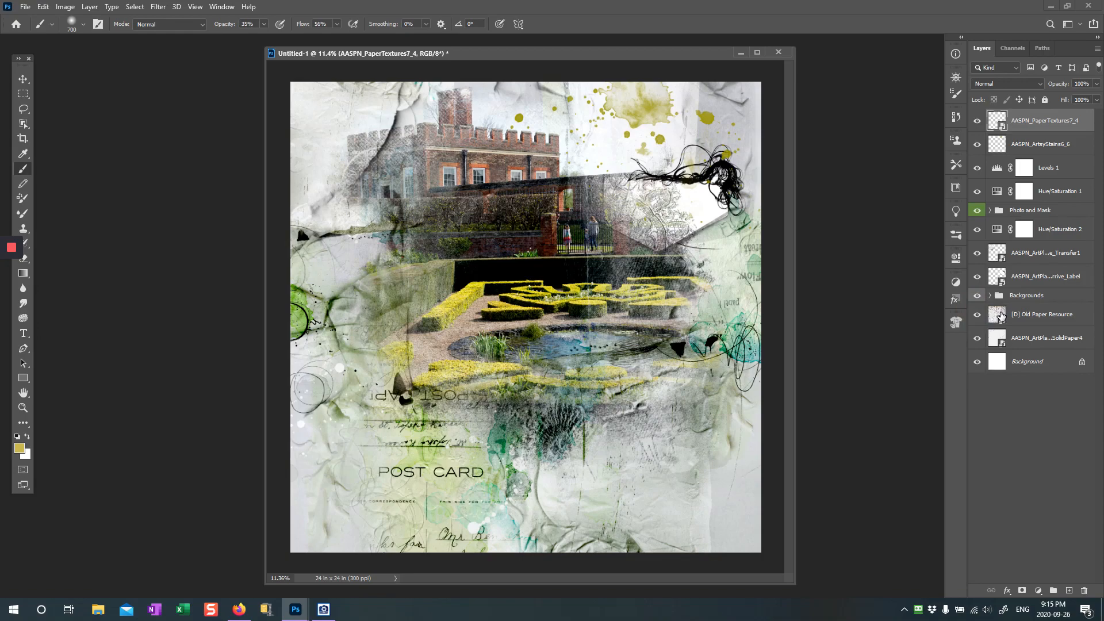
Move the [D] Old Paper Resource layer above PaperTextures7_4 to the top of the stack and hide it with a black layer mask
{"action": "left_click_drag", "start_coordinate": [1000, 316], "coordinate": [1037, 117]}
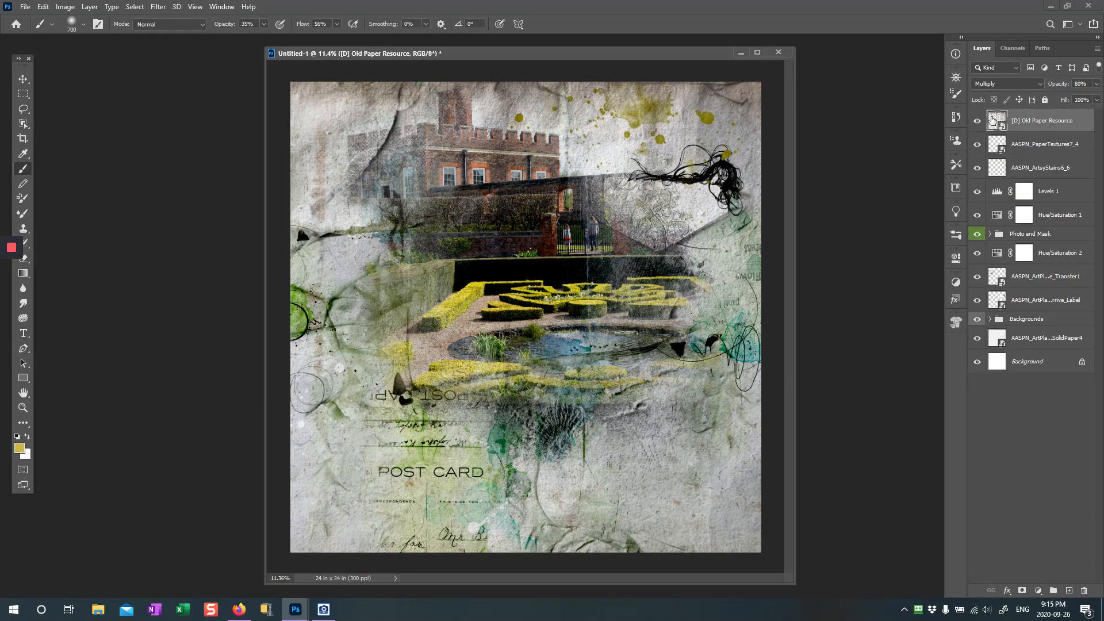
{"action": "scroll", "coordinate": [527, 396], "scroll_direction": "up", "scroll_amount": 1}
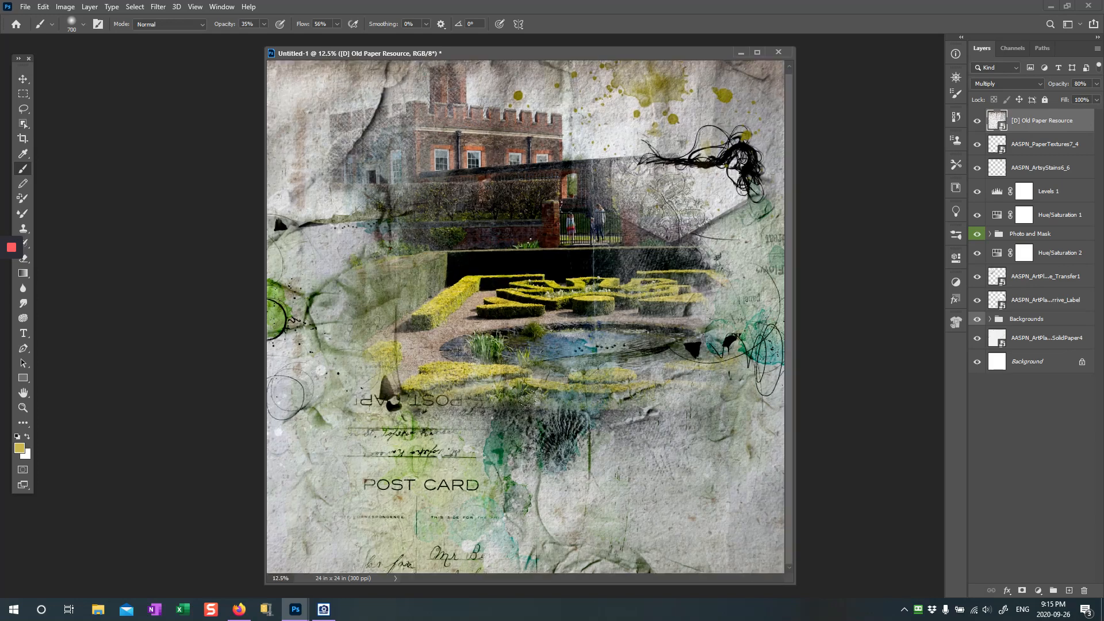
{"action": "left_click", "coordinate": [1043, 121]}
{"action": "left_click", "coordinate": [1022, 590], "text": "alt"}
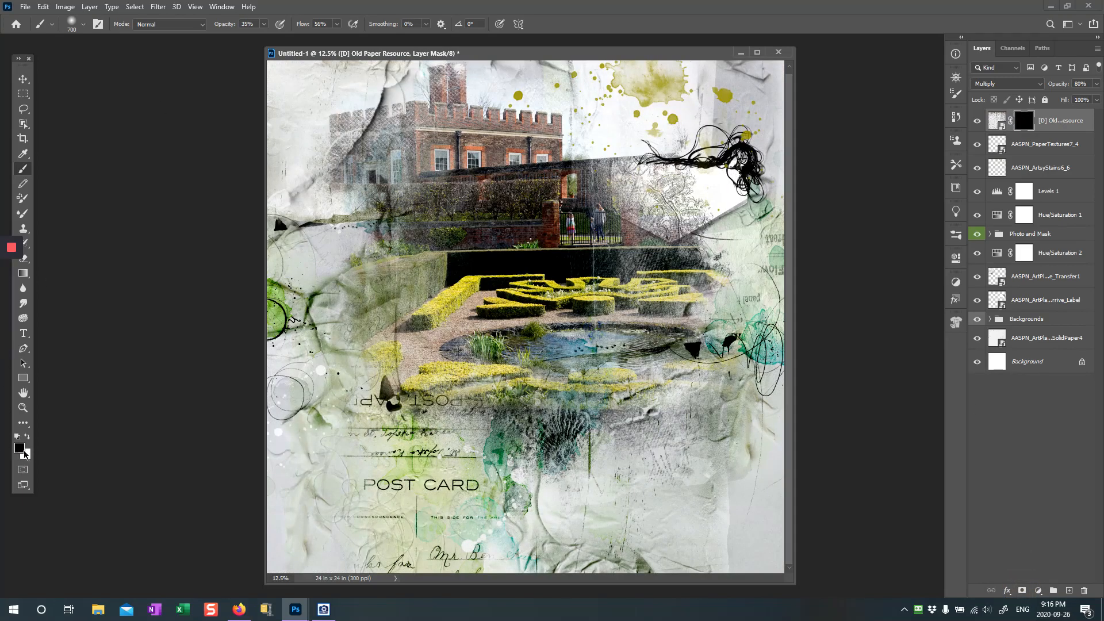
{"action": "left_click", "coordinate": [20, 446]}
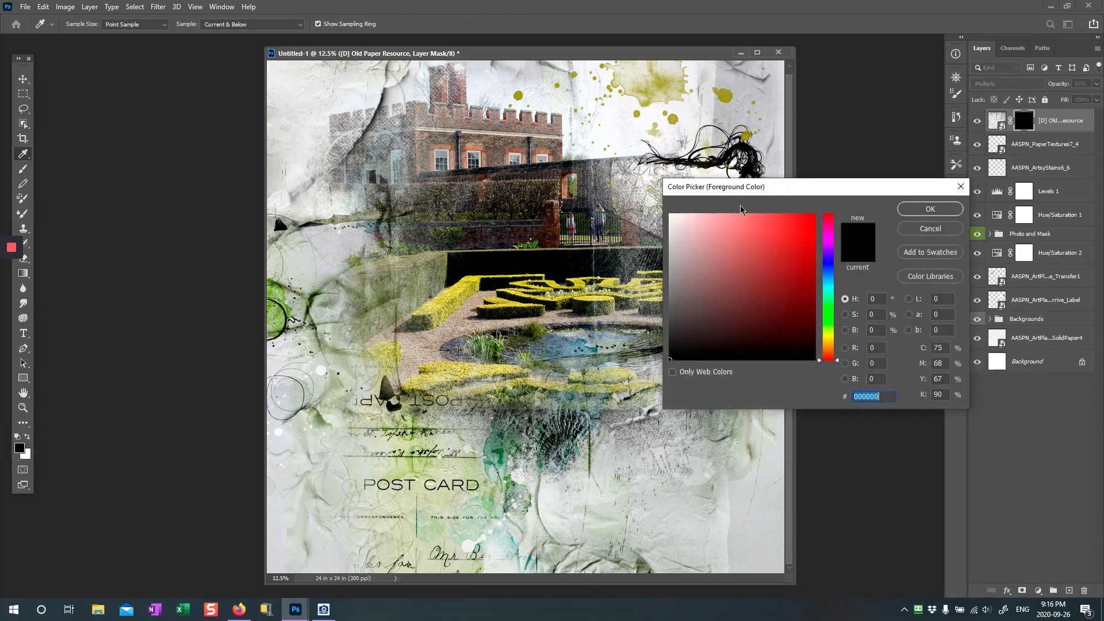
{"action": "left_click", "coordinate": [910, 230]}
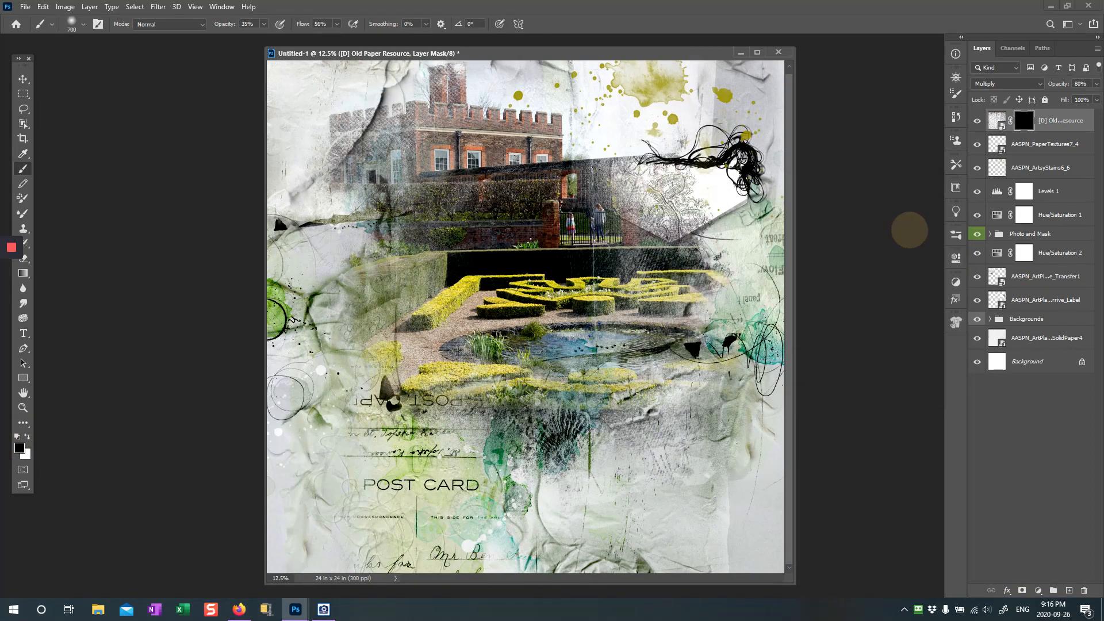
{"action": "left_click", "coordinate": [24, 444]}
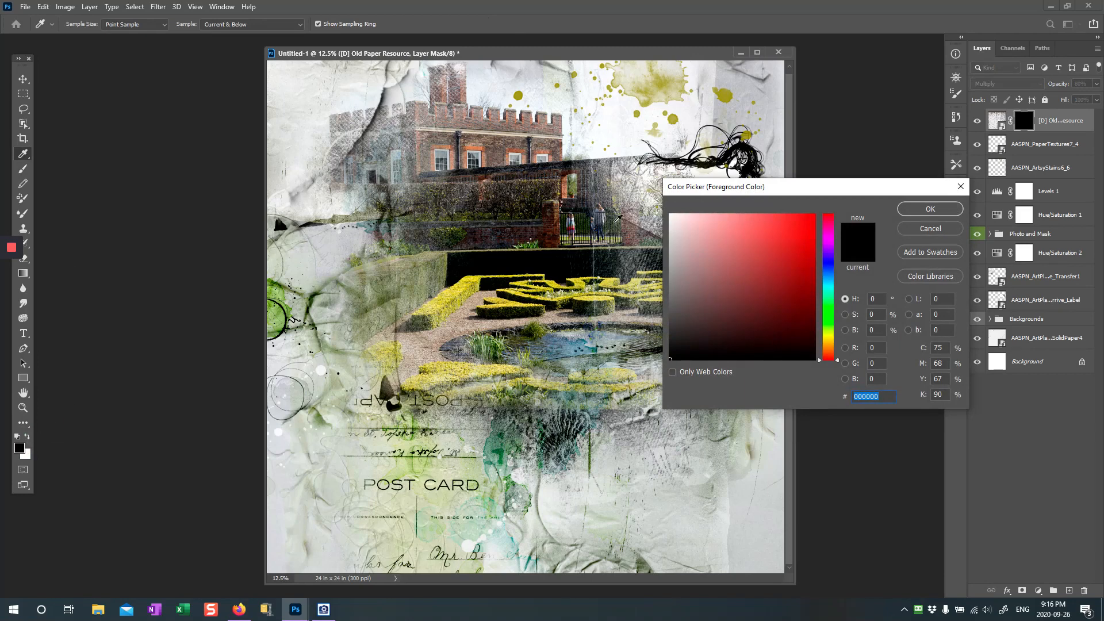
{"action": "left_click", "coordinate": [916, 210]}
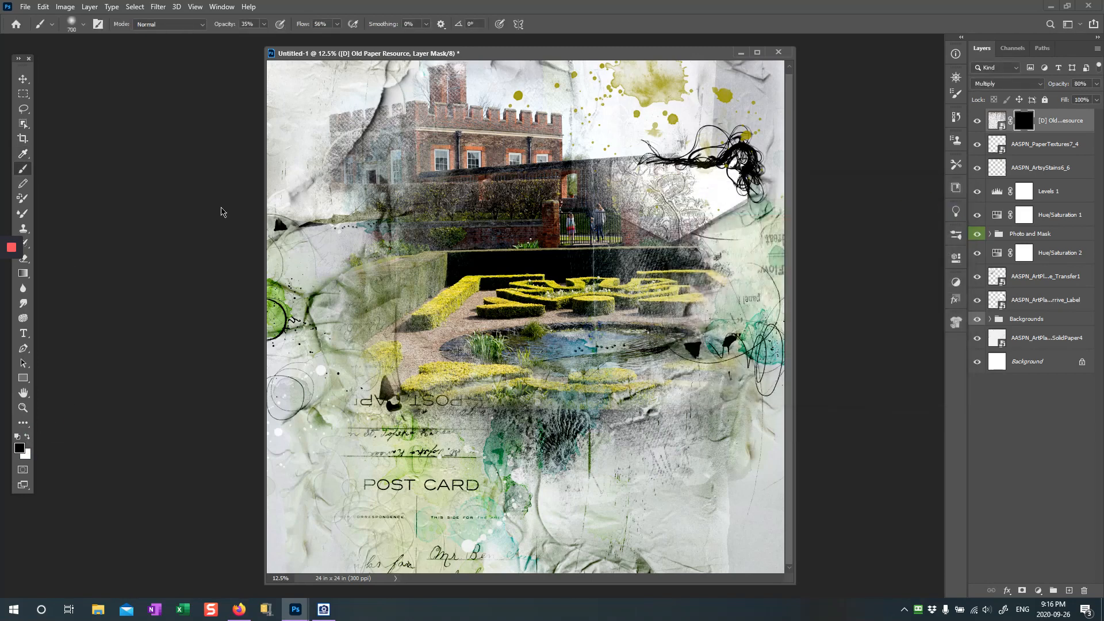
Paint white on the [D] Old Paper Resource mask with the 700 px brush at 35% opacity over the sky around the yellow splatter
{"action": "key", "text": "x"}
{"action": "left_click", "coordinate": [594, 128]}
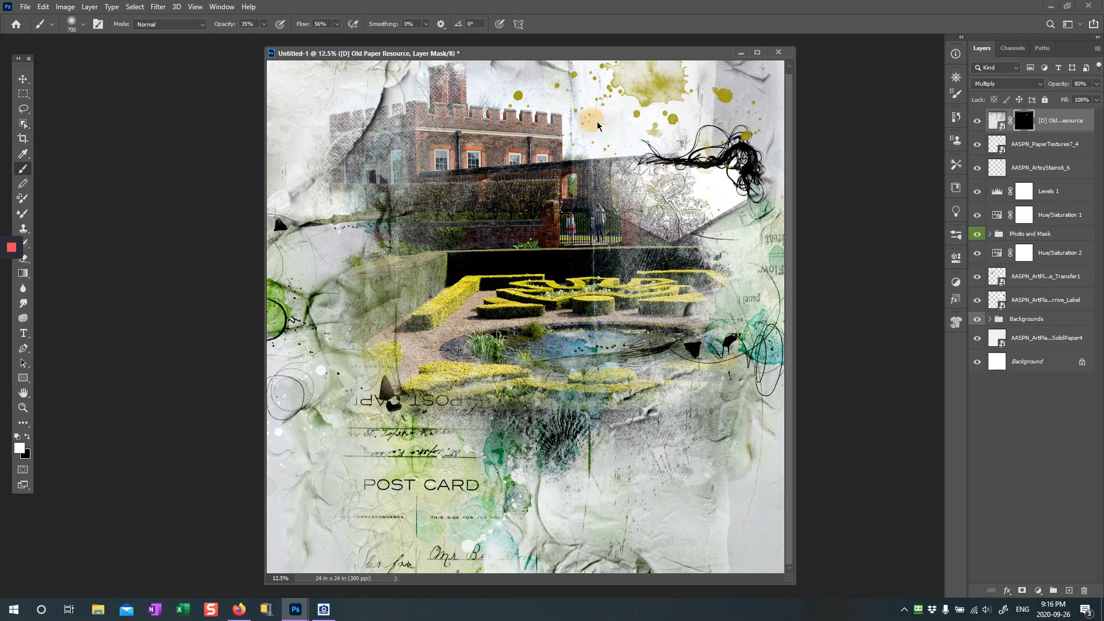
{"action": "left_click", "coordinate": [610, 127]}
{"action": "left_click", "coordinate": [627, 142]}
{"action": "left_click", "coordinate": [610, 110]}
{"action": "left_click", "coordinate": [595, 99]}
{"action": "left_click", "coordinate": [626, 101]}
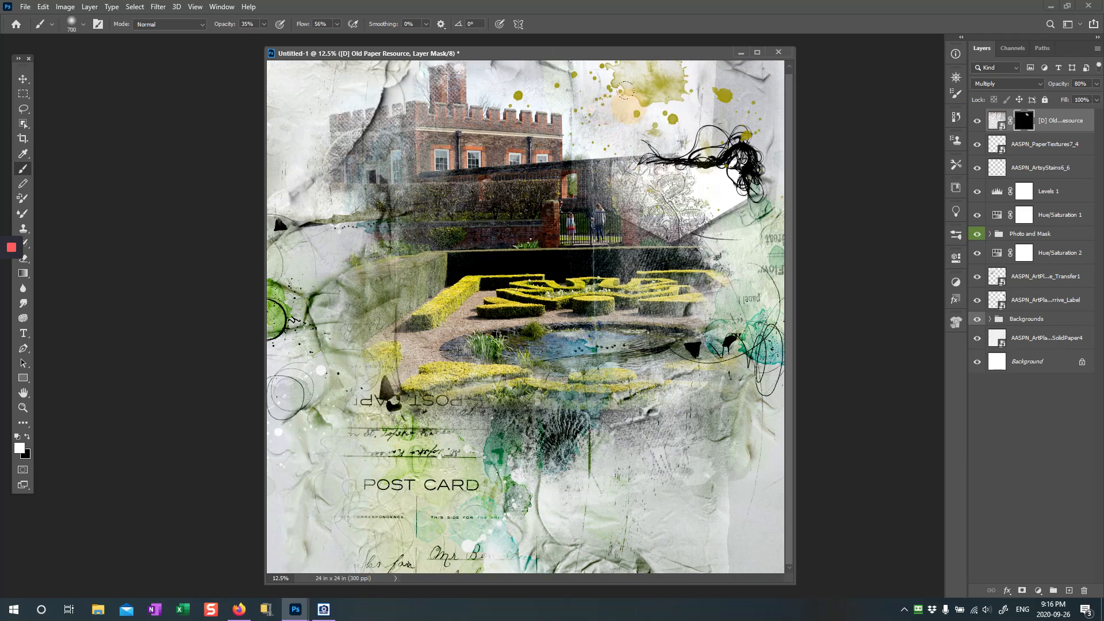
{"action": "left_click", "coordinate": [663, 120]}
{"action": "left_click", "coordinate": [636, 107]}
{"action": "left_click", "coordinate": [692, 107]}
{"action": "left_click", "coordinate": [717, 120]}
Reveal more old-paper texture by painting white on the mask across the castle roofline and the upper-left corner of the canvas
{"action": "left_click", "coordinate": [488, 93]}
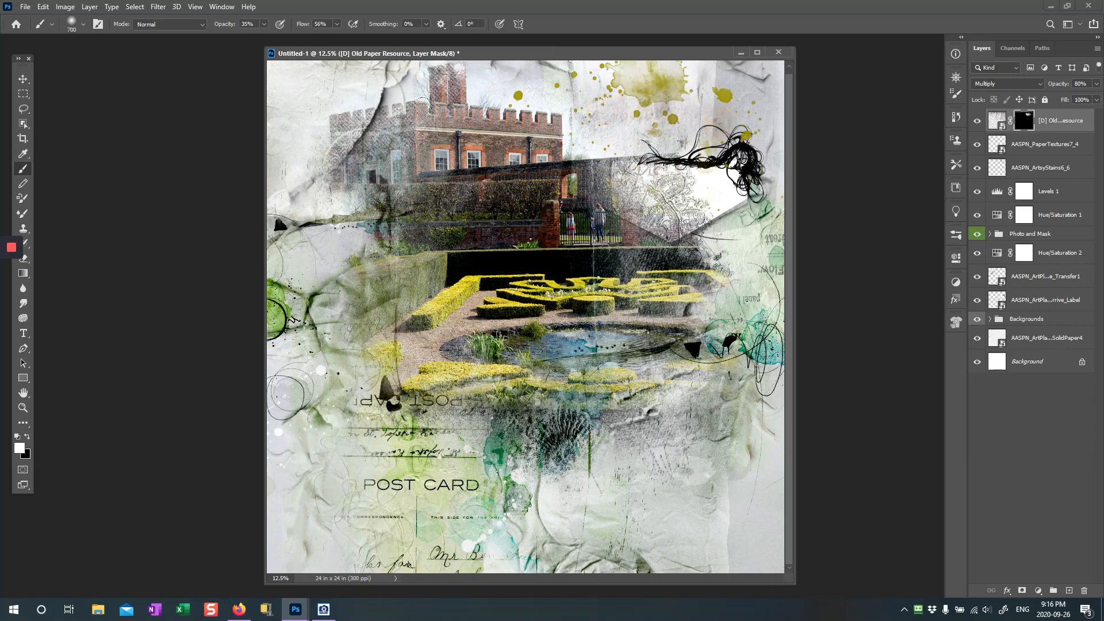
{"action": "left_click", "coordinate": [456, 107]}
{"action": "left_click", "coordinate": [414, 117]}
{"action": "left_click", "coordinate": [457, 136]}
{"action": "left_click", "coordinate": [511, 105]}
{"action": "left_click", "coordinate": [495, 96]}
{"action": "left_click", "coordinate": [483, 104]}
{"action": "left_click", "coordinate": [452, 97]}
{"action": "left_click", "coordinate": [448, 106]}
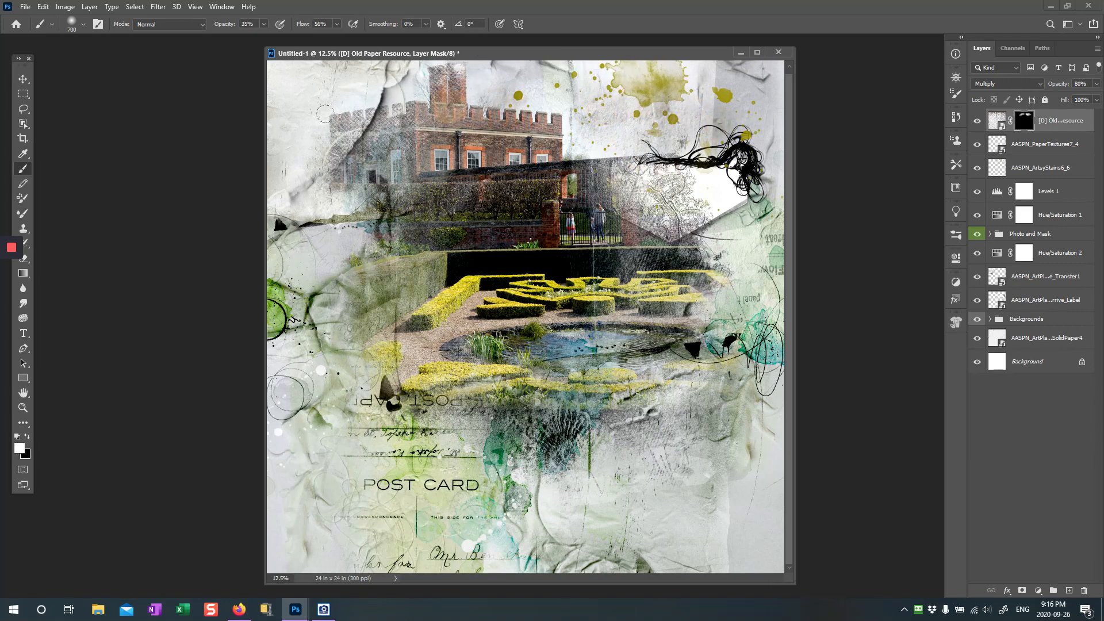
{"action": "left_click", "coordinate": [364, 96]}
{"action": "left_click", "coordinate": [314, 120]}
{"action": "left_click", "coordinate": [298, 130]}
{"action": "left_click", "coordinate": [307, 104]}
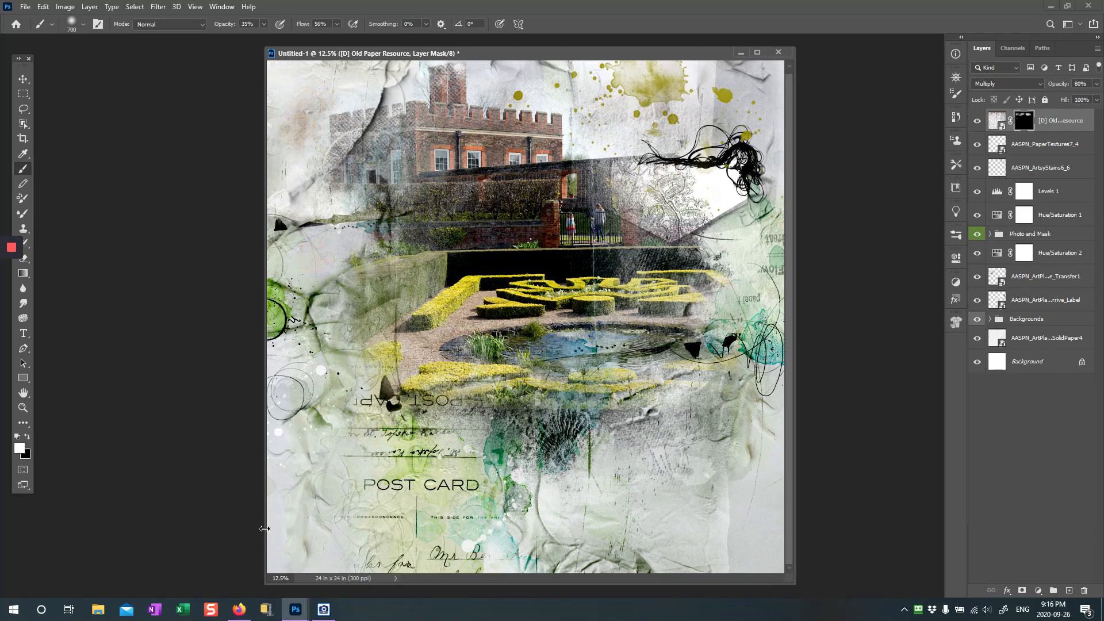
Paint white on the old-paper mask along the canvas's lower-left edge, below the pond and towards the lower-right corner
{"action": "left_click", "coordinate": [269, 532]}
{"action": "left_click", "coordinate": [273, 506]}
{"action": "left_click", "coordinate": [248, 506]}
{"action": "left_click", "coordinate": [601, 478]}
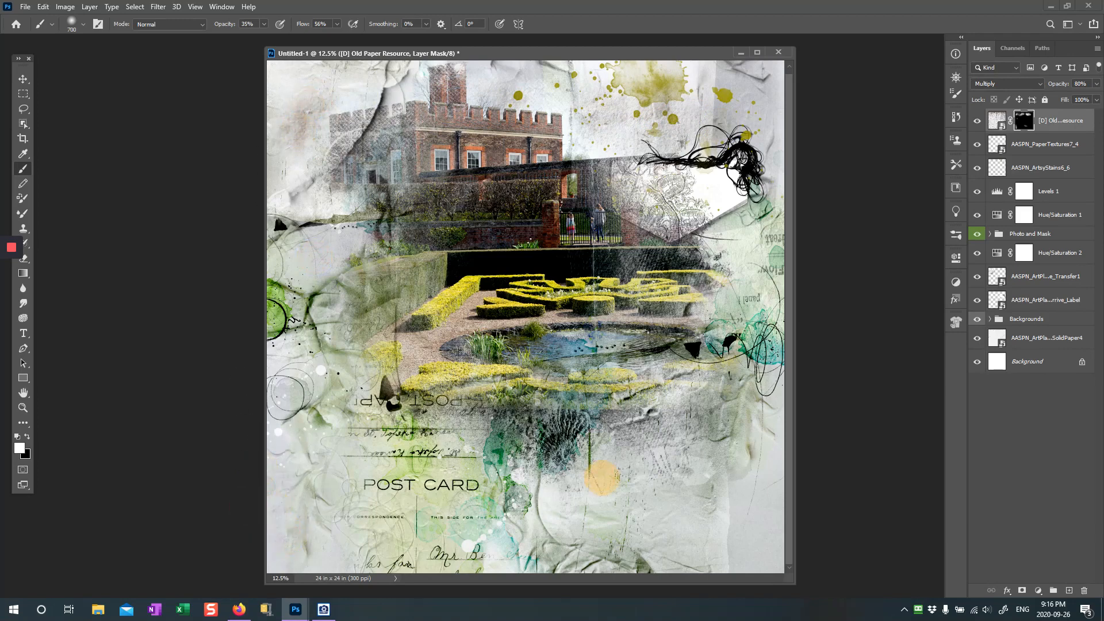
{"action": "left_click", "coordinate": [577, 517]}
{"action": "left_click", "coordinate": [558, 516]}
{"action": "left_click", "coordinate": [545, 490]}
{"action": "left_click", "coordinate": [552, 525]}
{"action": "left_click", "coordinate": [690, 536]}
{"action": "left_click", "coordinate": [710, 542]}
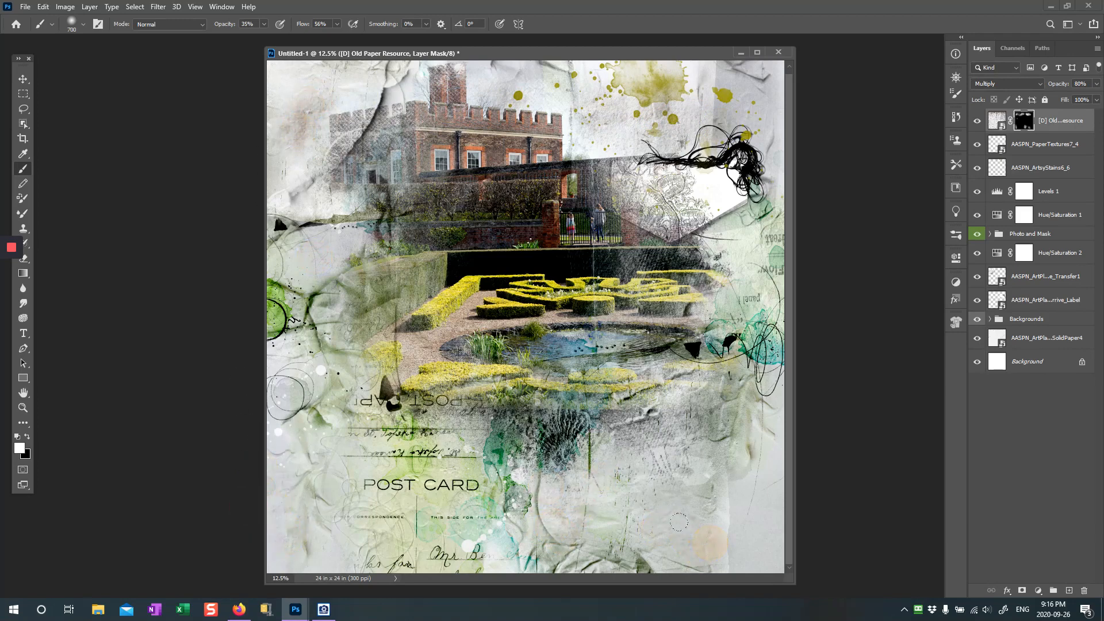
{"action": "left_click", "coordinate": [735, 557]}
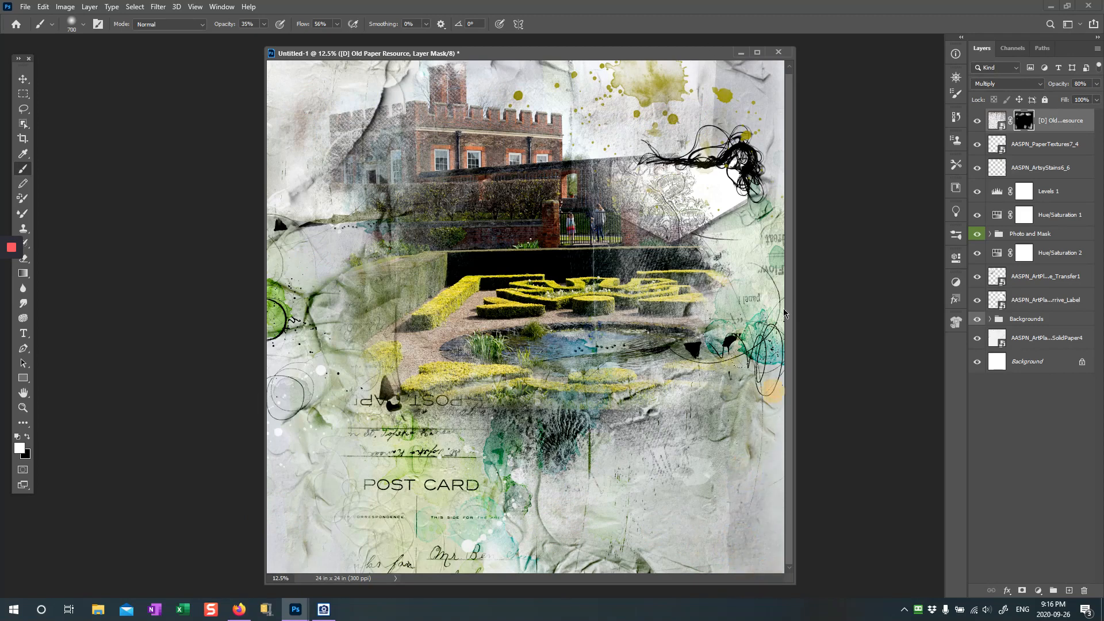
Brush the old-paper texture in below the black thread tangle and over the foliage and hedges left of the garden
{"action": "left_click", "coordinate": [725, 215]}
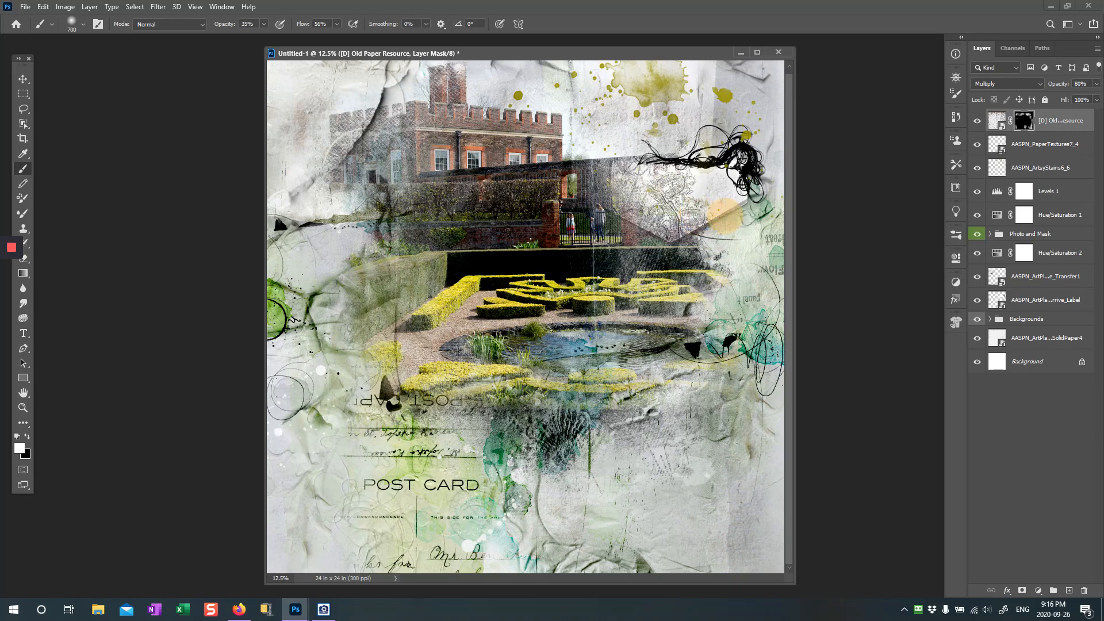
{"action": "mouse_move", "coordinate": [724, 216]}
{"action": "left_mouse_down"}
{"action": "mouse_move", "coordinate": [755, 117]}
{"action": "mouse_move", "coordinate": [706, 93]}
{"action": "mouse_move", "coordinate": [506, 78]}
{"action": "mouse_move", "coordinate": [385, 131]}
{"action": "left_mouse_up"}
{"action": "left_click", "coordinate": [330, 288]}
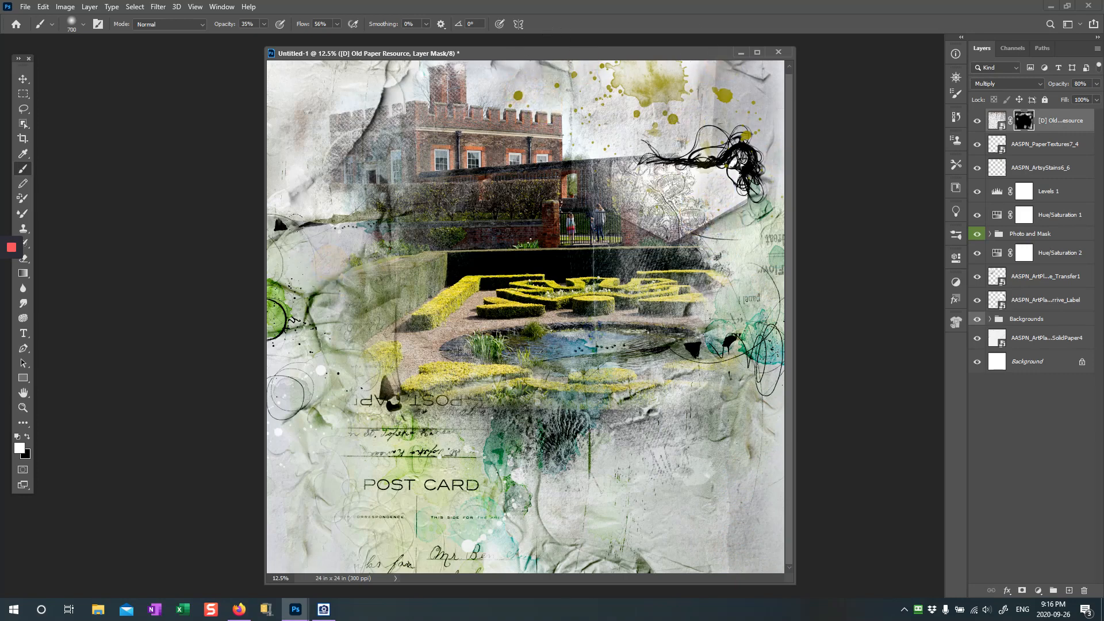
{"action": "left_click", "coordinate": [313, 301]}
{"action": "left_click", "coordinate": [420, 312]}
{"action": "left_click", "coordinate": [423, 297]}
{"action": "left_click", "coordinate": [411, 317]}
{"action": "left_click", "coordinate": [363, 341]}
{"action": "left_click", "coordinate": [454, 261]}
Continue painting white on the mask over the pond, the grey area beneath it and the canvas's lower-left edge
{"action": "left_click", "coordinate": [487, 333]}
{"action": "left_click", "coordinate": [495, 321]}
{"action": "left_click", "coordinate": [485, 400]}
{"action": "left_click", "coordinate": [590, 389]}
{"action": "left_click", "coordinate": [591, 417]}
{"action": "left_click", "coordinate": [647, 414]}
{"action": "left_click", "coordinate": [668, 453]}
{"action": "left_click", "coordinate": [602, 496]}
{"action": "left_click", "coordinate": [528, 529]}
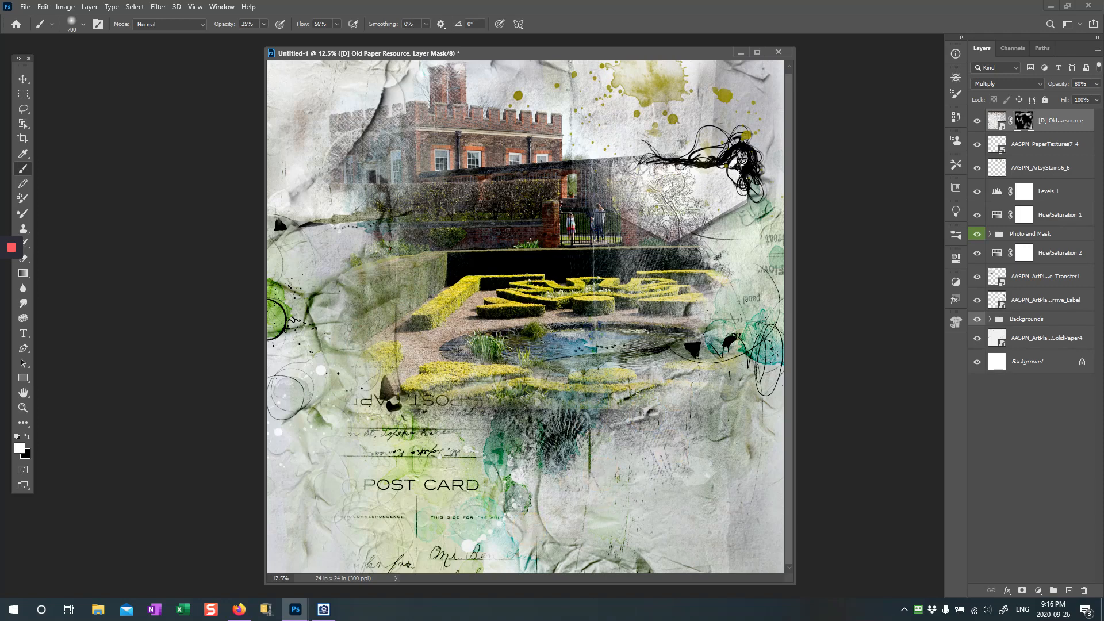
{"action": "left_click", "coordinate": [263, 527]}
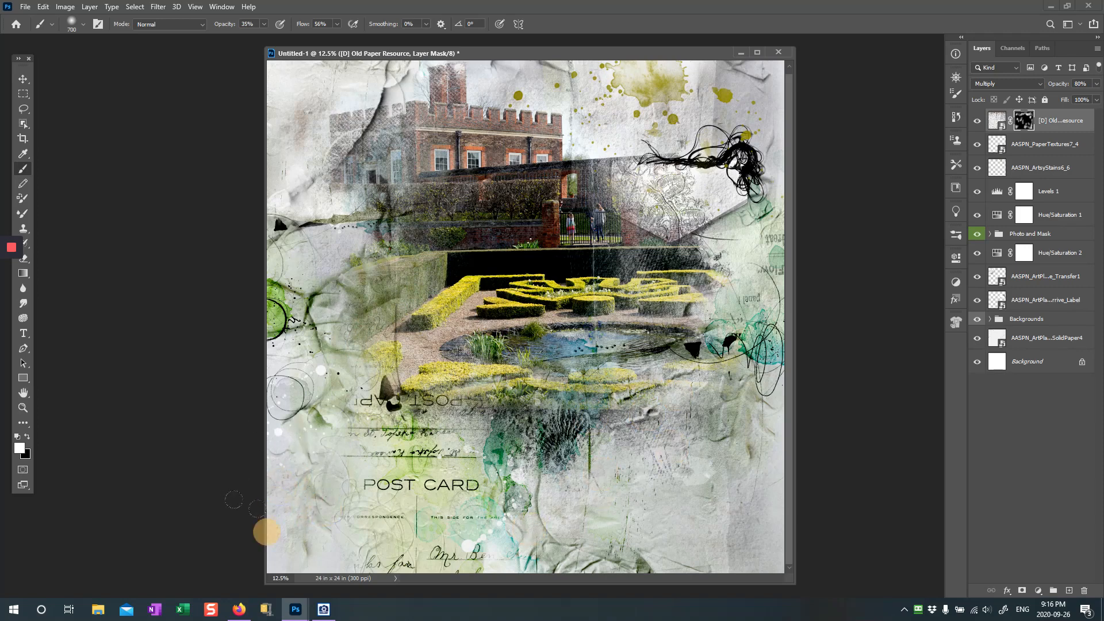
{"action": "left_click", "coordinate": [295, 532]}
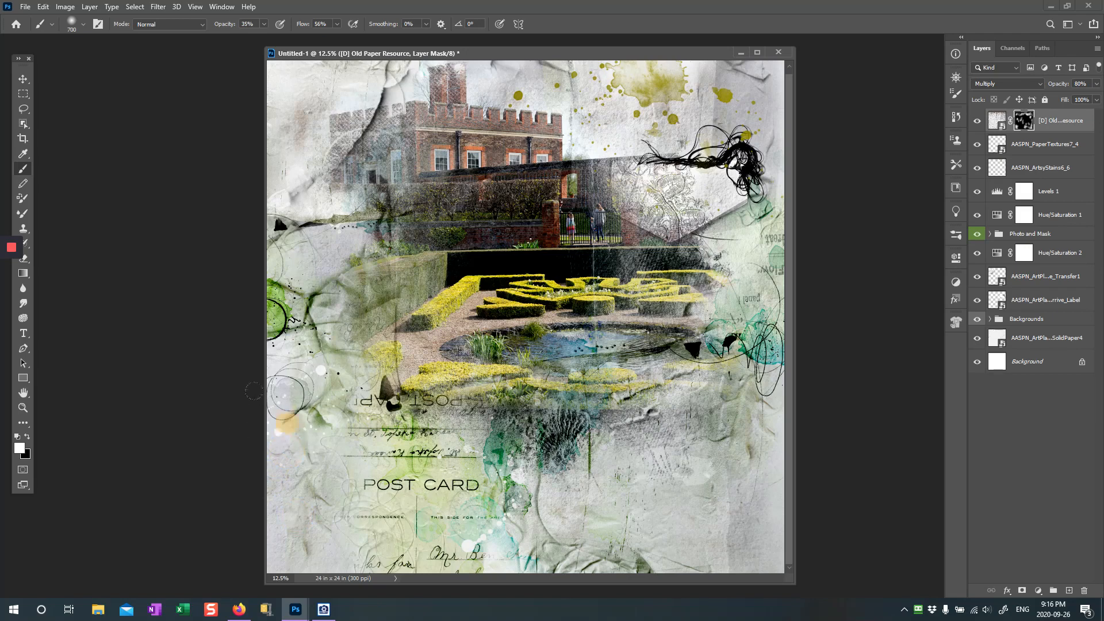
{"action": "left_click", "coordinate": [239, 475]}
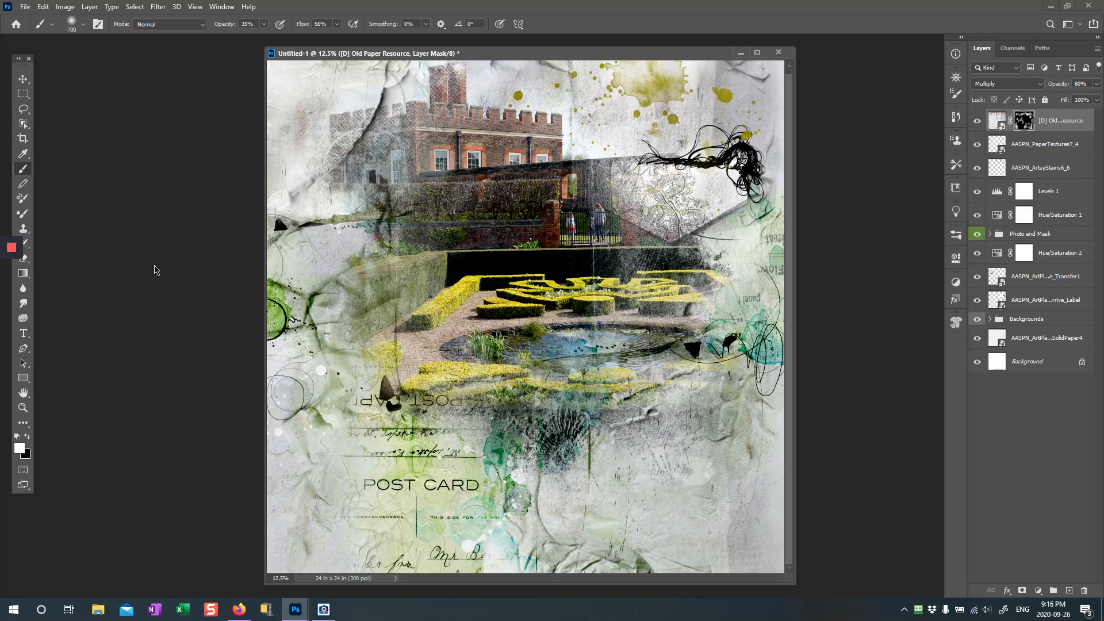
Paint black on the old-paper mask around and below the scribbled circle at the canvas's left edge to reduce the texture
{"action": "key", "text": "x"}
{"action": "left_click", "coordinate": [291, 365]}
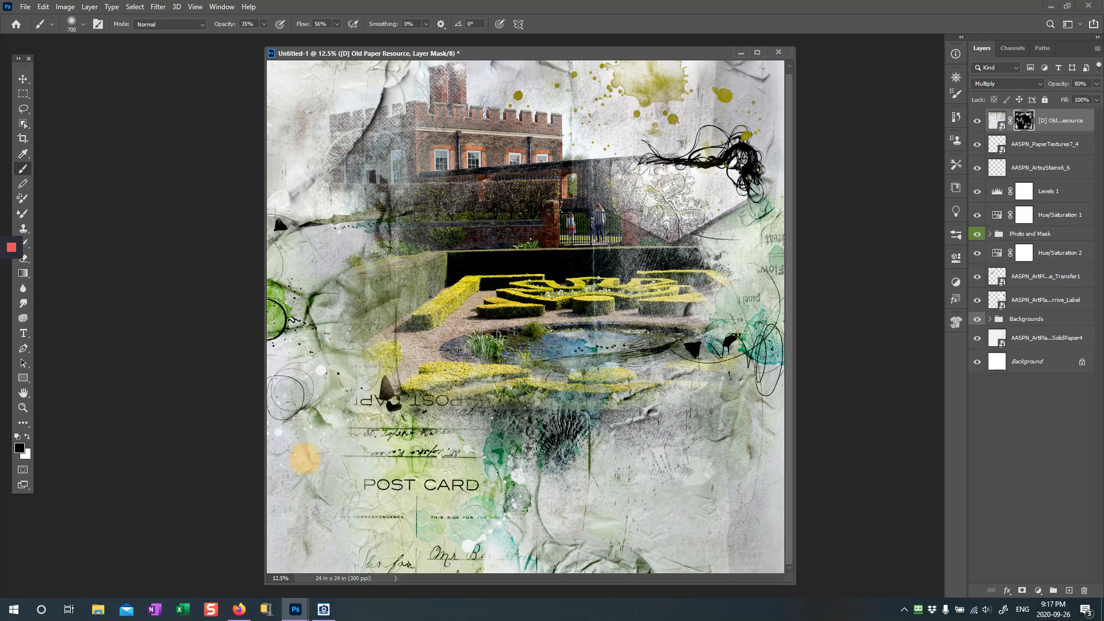
{"action": "mouse_move", "coordinate": [297, 423]}
{"action": "left_mouse_down"}
{"action": "mouse_move", "coordinate": [287, 467]}
{"action": "mouse_move", "coordinate": [270, 500]}
{"action": "left_mouse_up"}
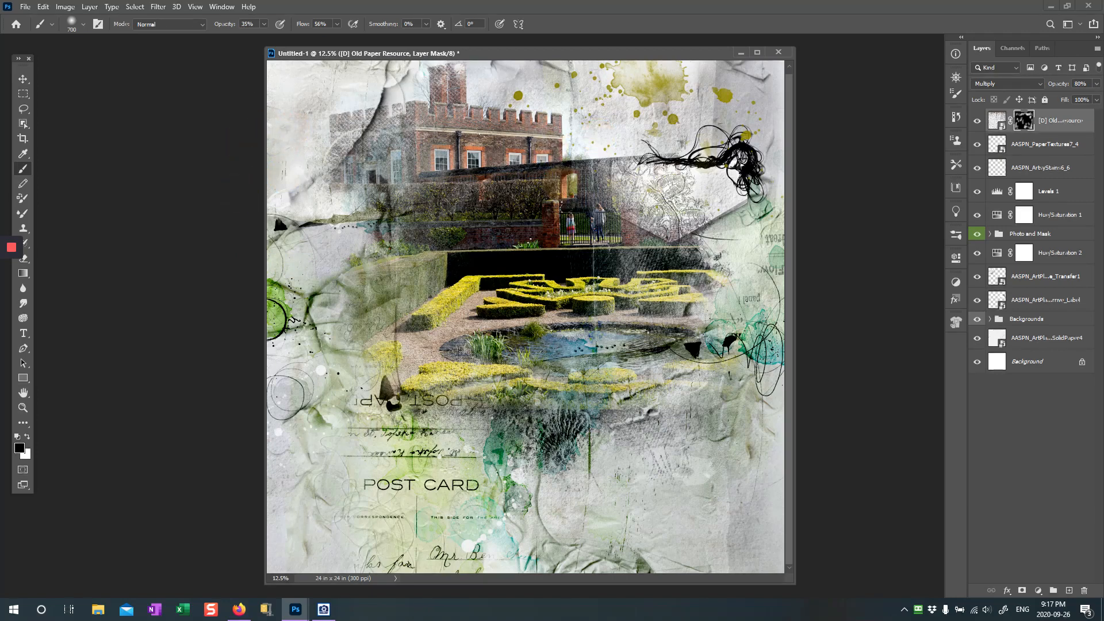
Paint white on the old-paper mask below the scribbles at the canvas's right edge, around the gate and over the castle wall
{"action": "key", "text": "x"}
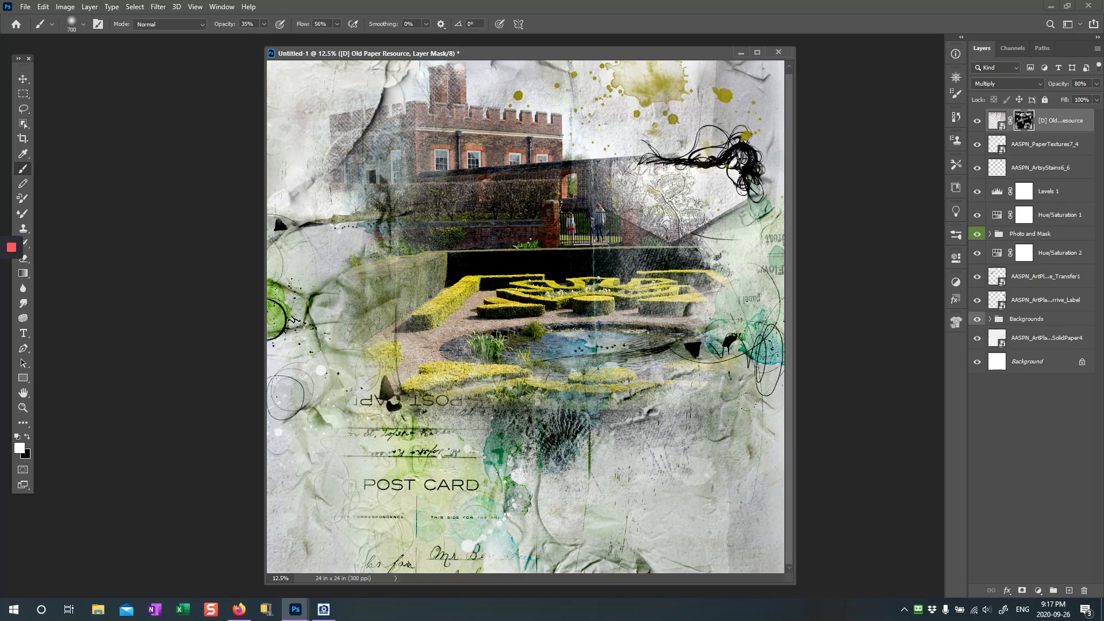
{"action": "left_click_drag", "start_coordinate": [761, 421], "coordinate": [774, 406]}
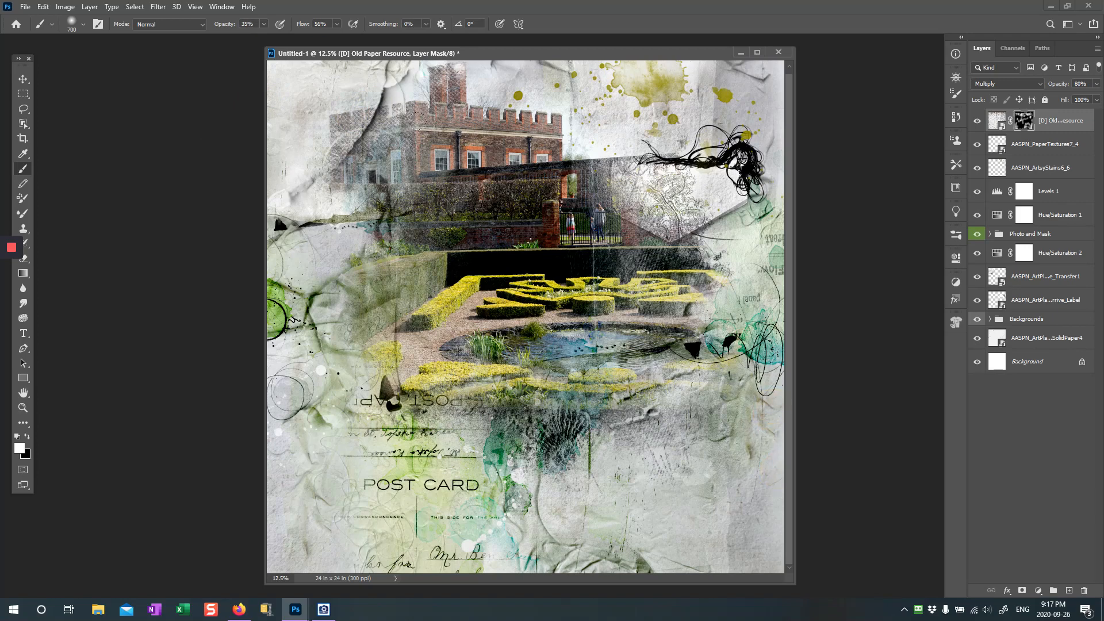
{"action": "left_click", "coordinate": [567, 245]}
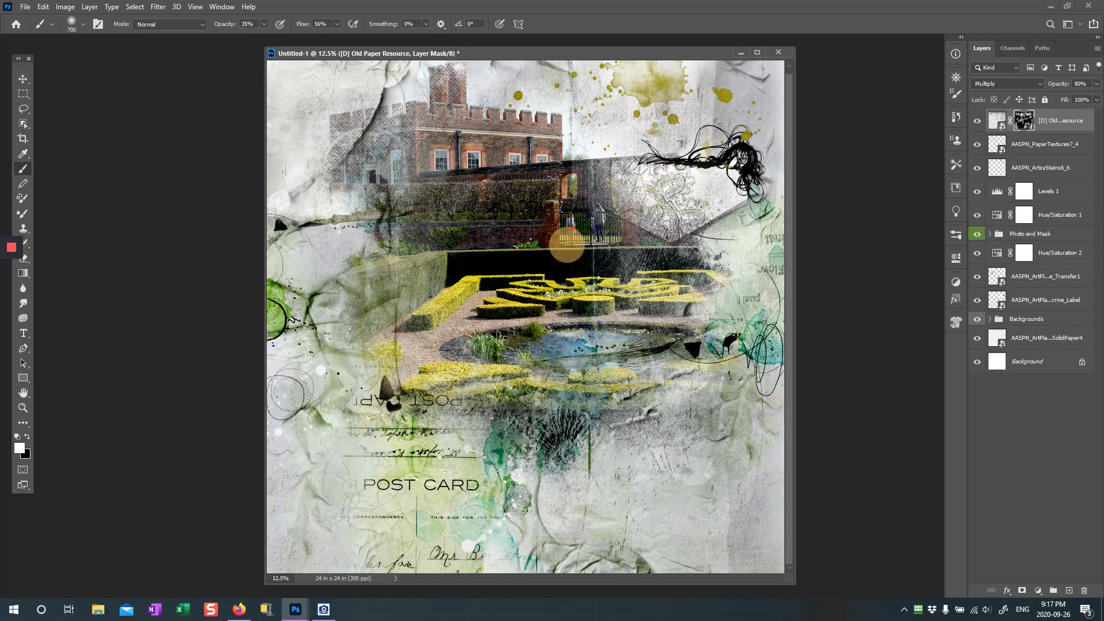
{"action": "left_click", "coordinate": [557, 280]}
{"action": "left_click_drag", "start_coordinate": [537, 150], "coordinate": [524, 178]}
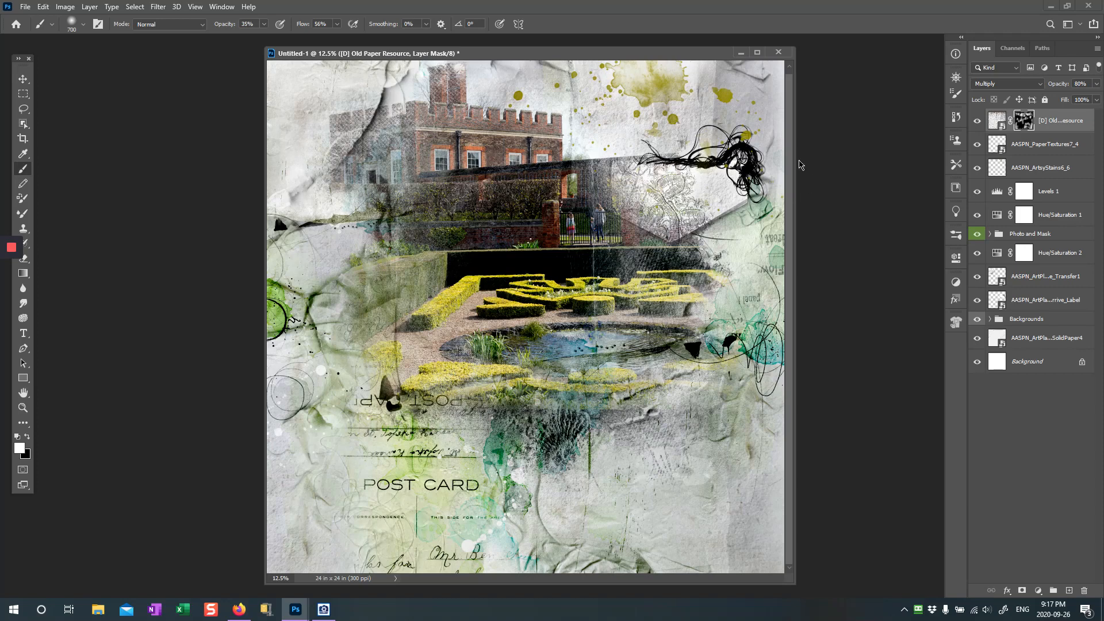
Switch to ACDSee and locate the ArtPlay Palette Arrive A folder in the ArtPlayPalette collection
{"action": "left_click", "coordinate": [324, 609]}
{"action": "scroll", "coordinate": [144, 190], "scroll_direction": "up", "scroll_amount": 20}
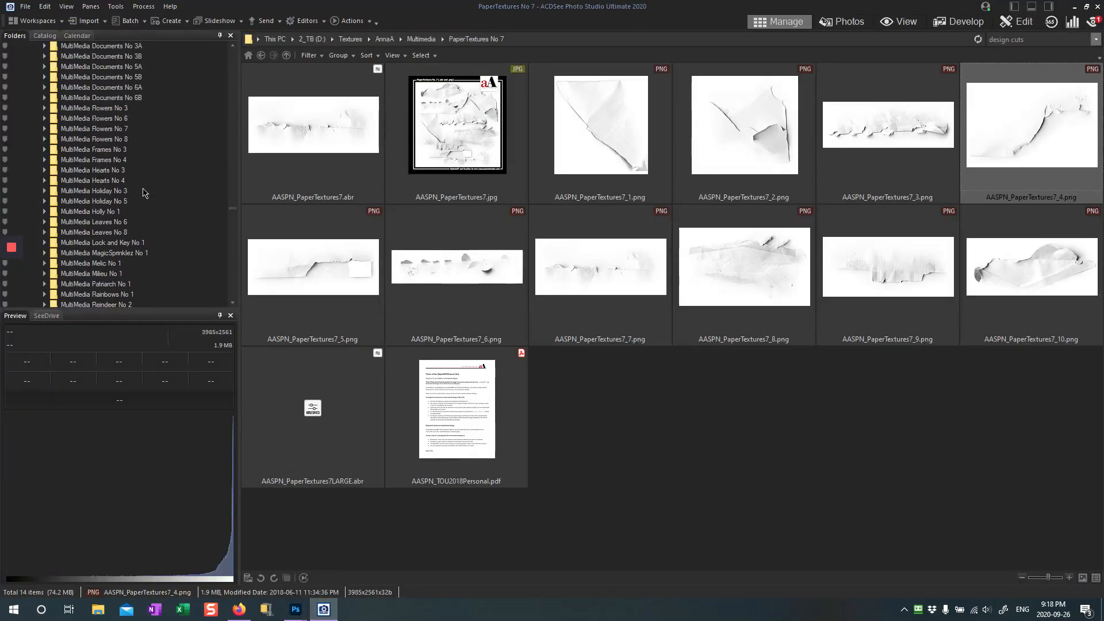
{"action": "scroll", "coordinate": [144, 192], "scroll_direction": "up", "scroll_amount": 12}
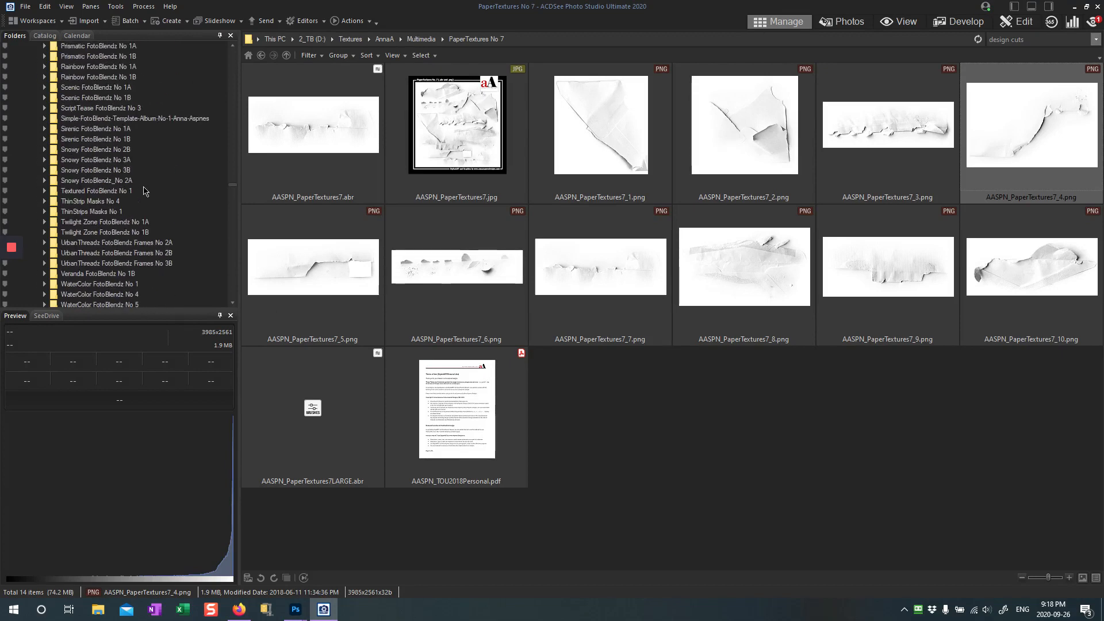
{"action": "scroll", "coordinate": [144, 191], "scroll_direction": "up", "scroll_amount": 15}
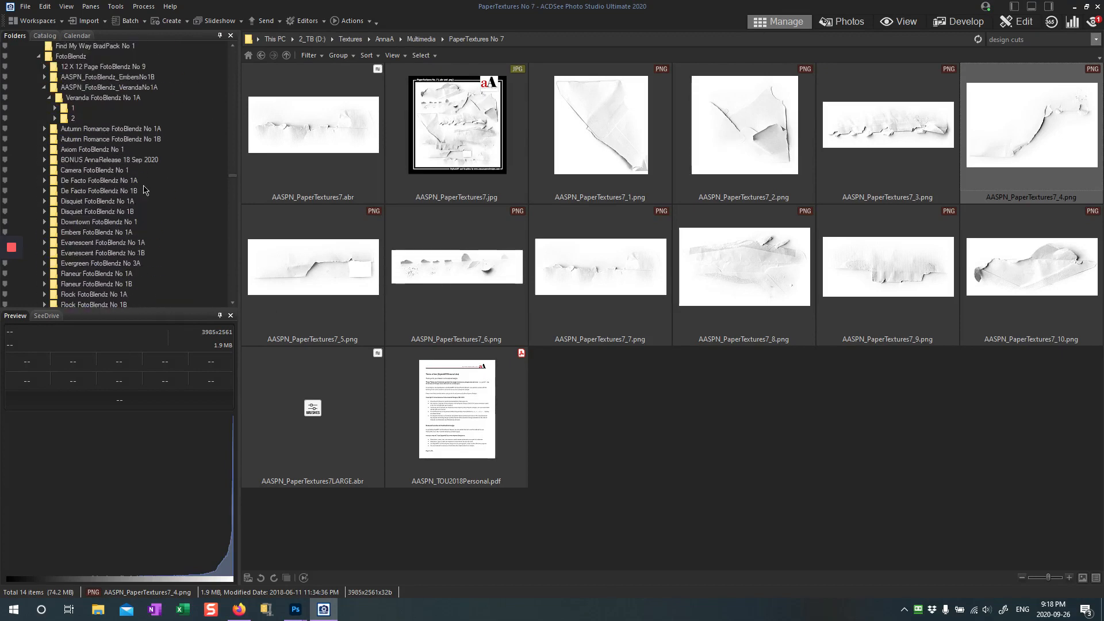
{"action": "scroll", "coordinate": [89, 217], "scroll_direction": "up", "scroll_amount": 5}
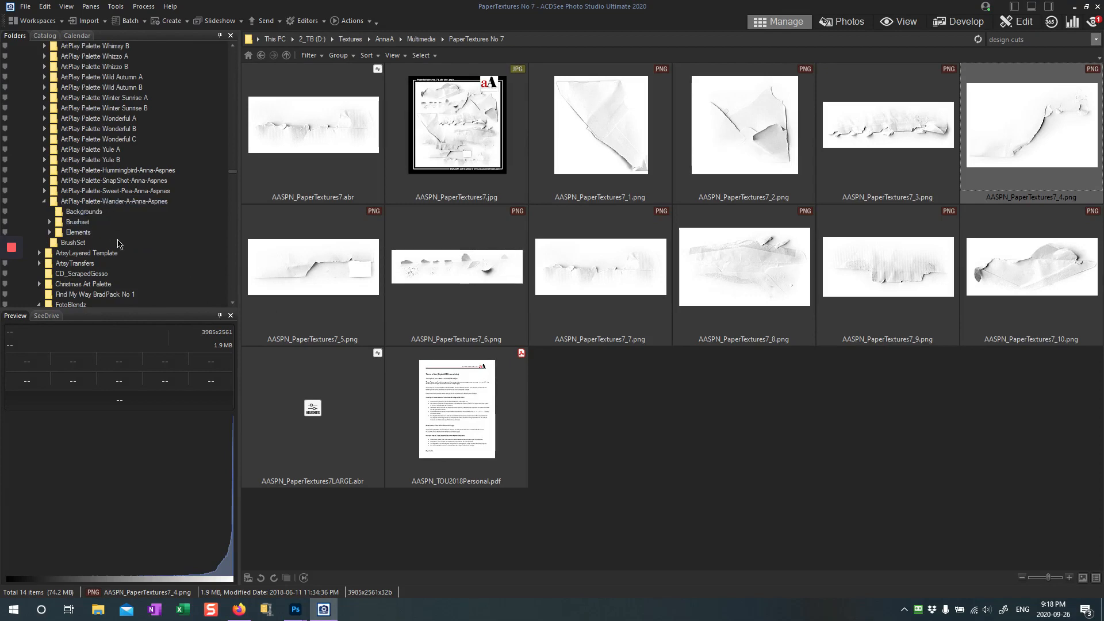
{"action": "scroll", "coordinate": [223, 179], "scroll_direction": "up", "scroll_amount": 15}
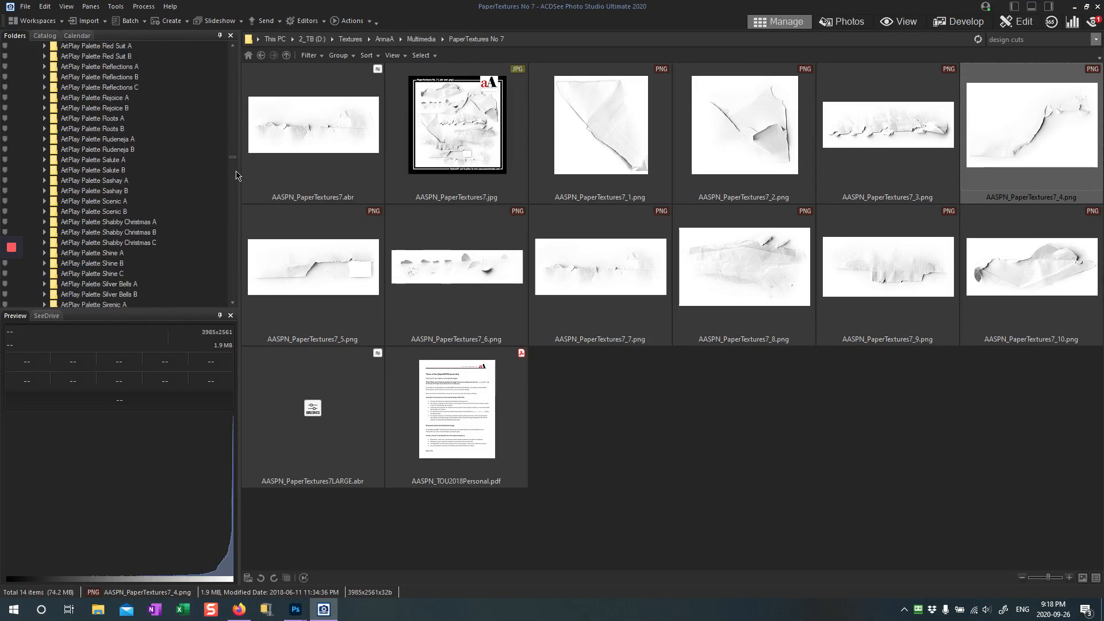
{"action": "scroll", "coordinate": [82, 194], "scroll_direction": "up", "scroll_amount": 8}
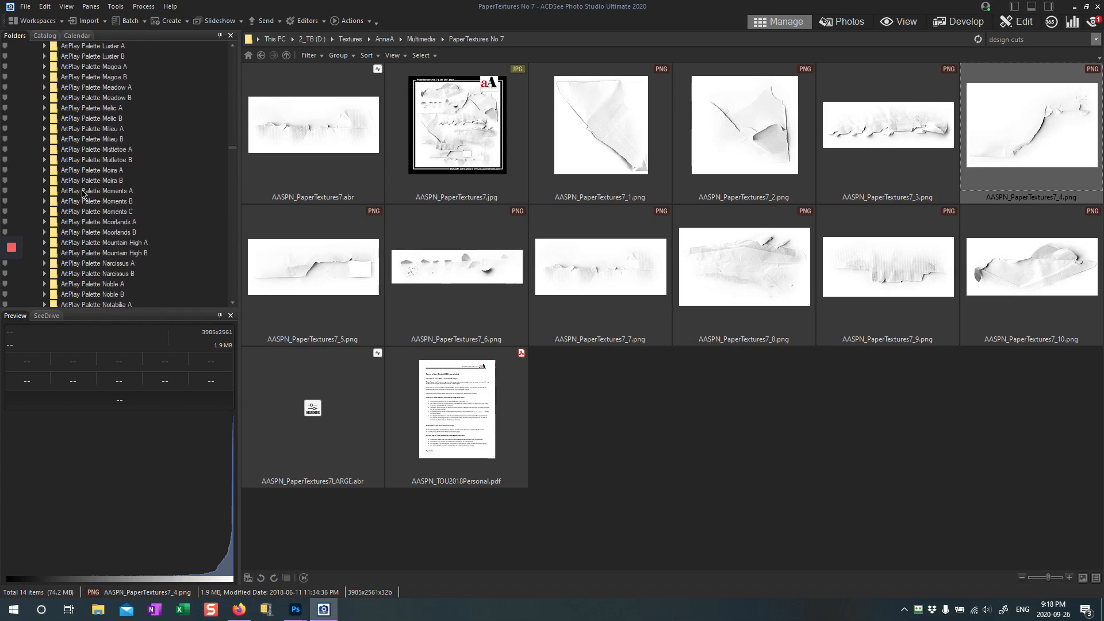
{"action": "scroll", "coordinate": [82, 195], "scroll_direction": "up", "scroll_amount": 10}
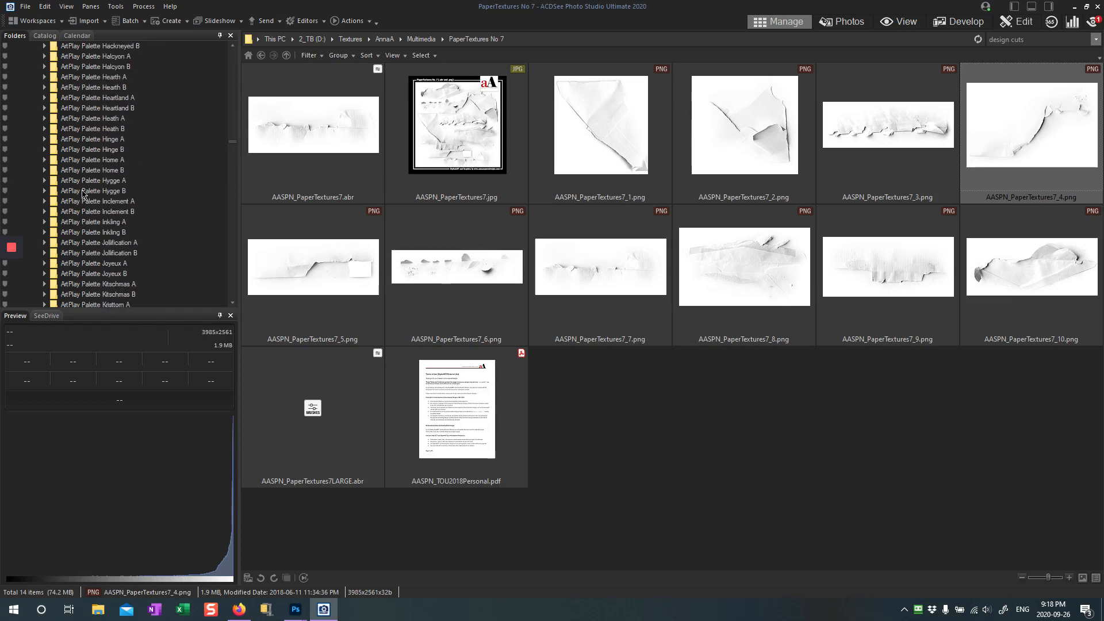
{"action": "left_click", "coordinate": [442, 39]}
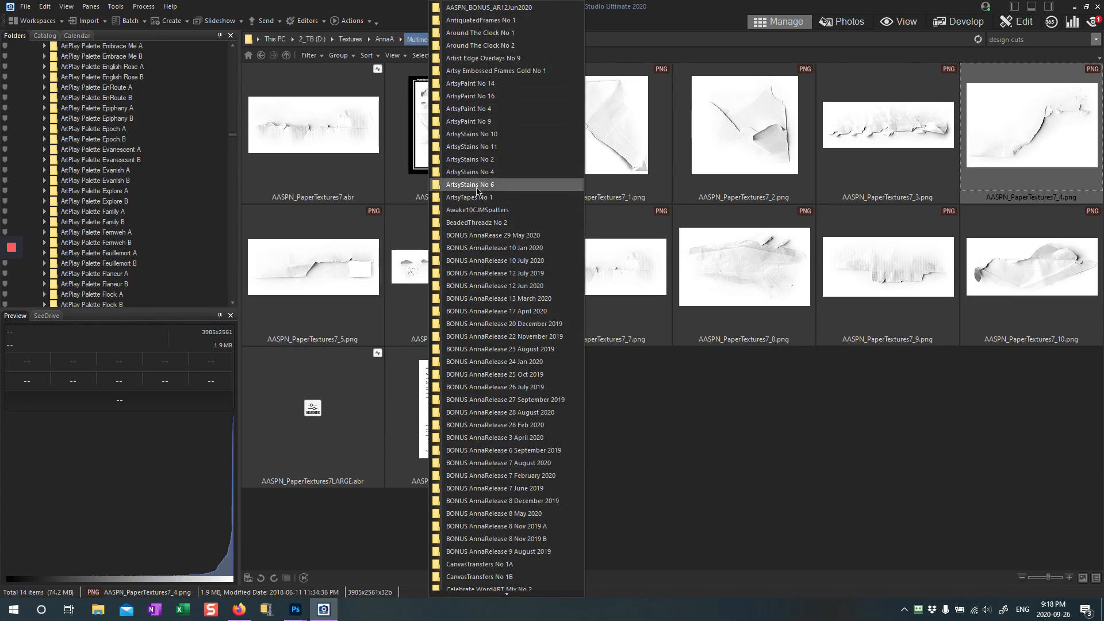
{"action": "left_click", "coordinate": [74, 204]}
{"action": "scroll", "coordinate": [125, 206], "scroll_direction": "up", "scroll_amount": 4}
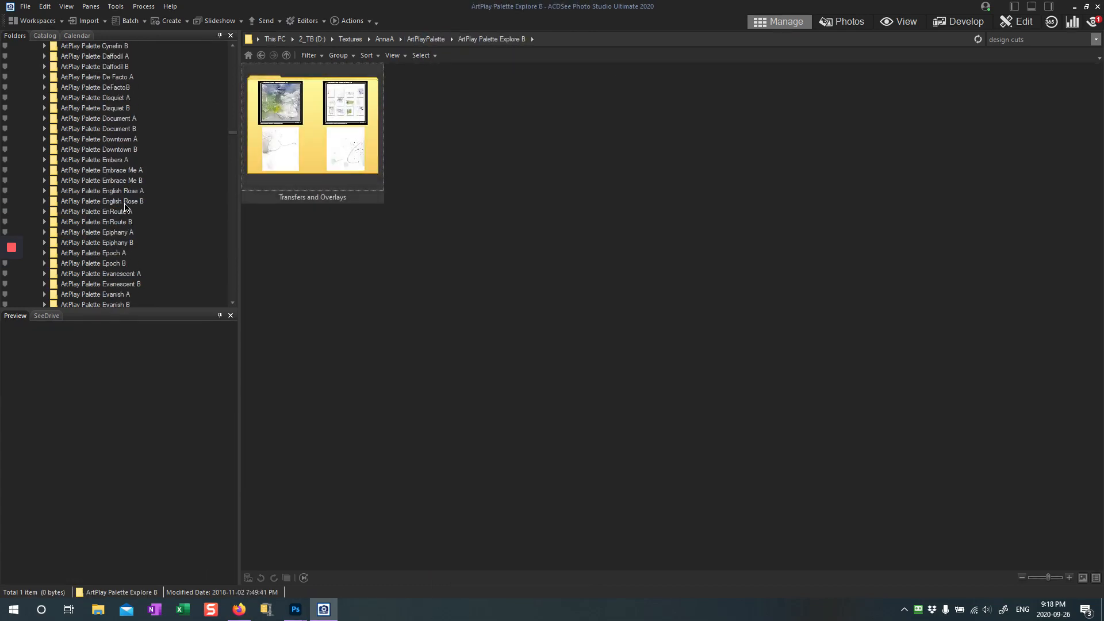
{"action": "scroll", "coordinate": [125, 206], "scroll_direction": "up", "scroll_amount": 15}
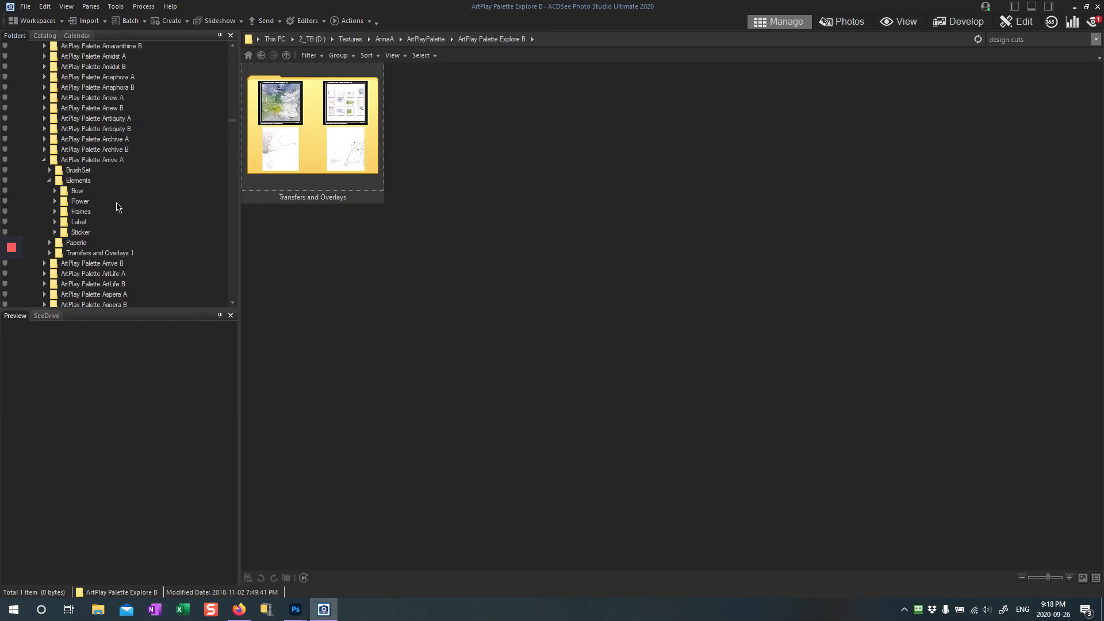
Look through the Flower, Label and Sticker folders of ArtPlay Palette Arrive A and open its Elements folder
{"action": "left_click", "coordinate": [80, 202]}
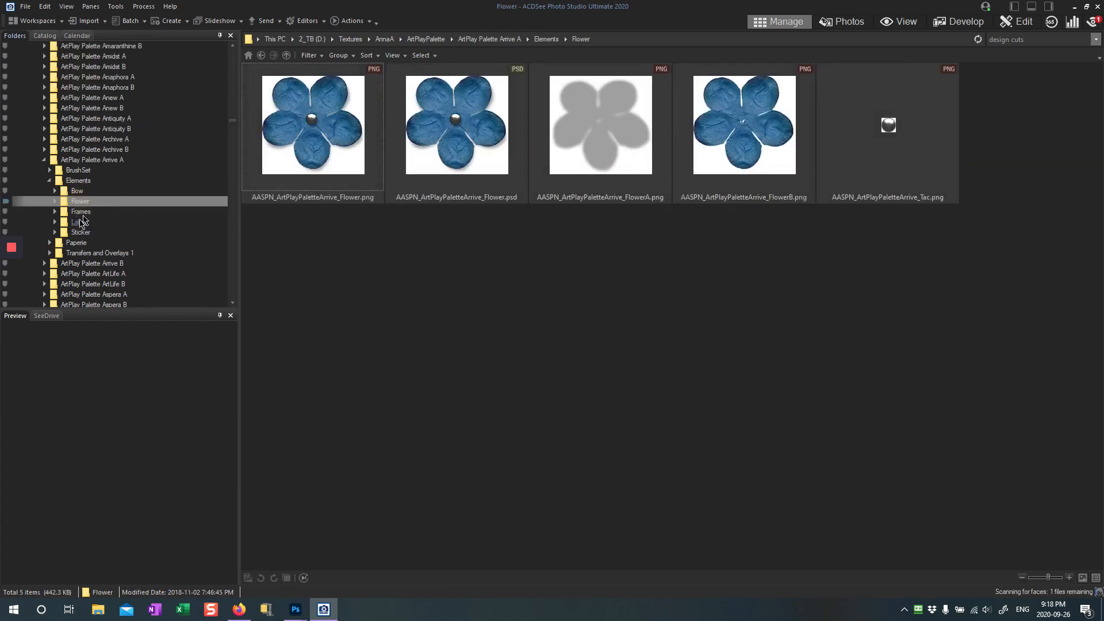
{"action": "left_click", "coordinate": [79, 222]}
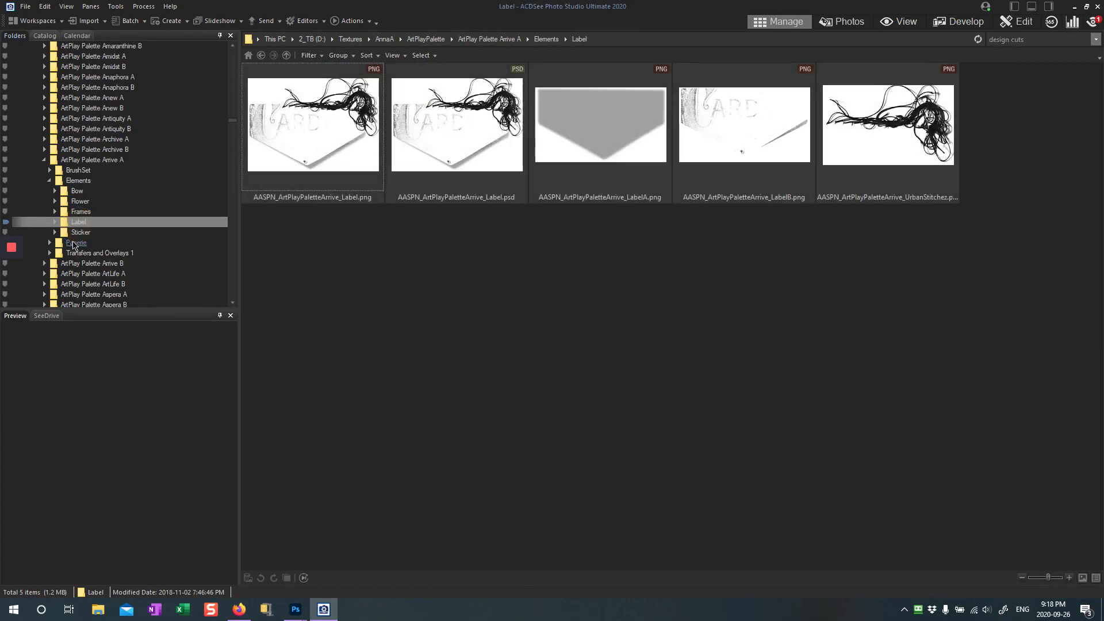
{"action": "left_click", "coordinate": [80, 232]}
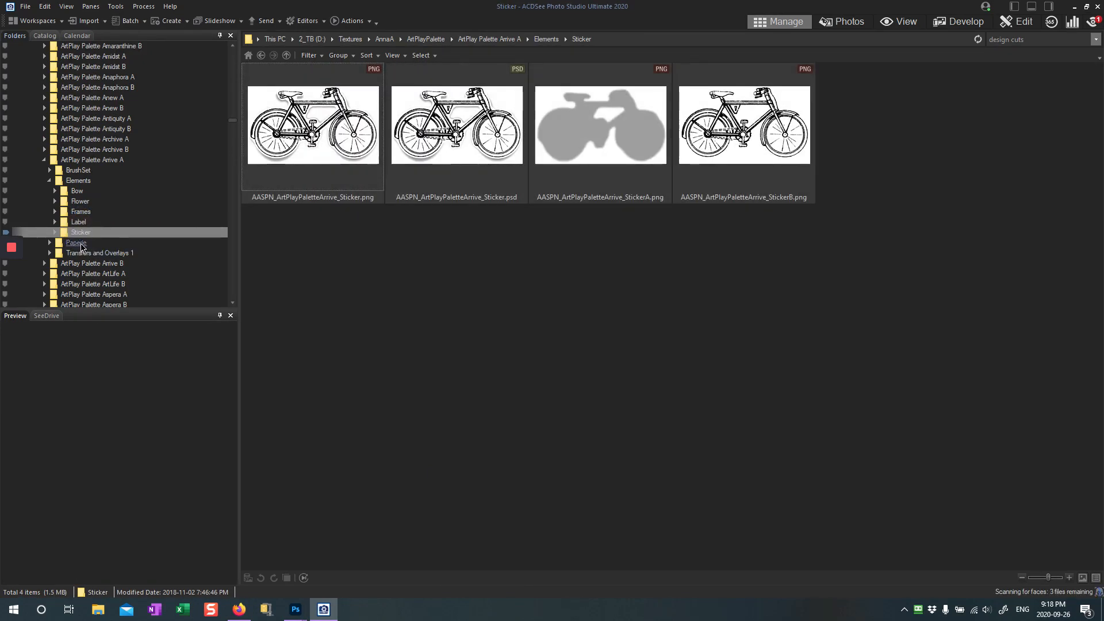
{"action": "left_click", "coordinate": [79, 180]}
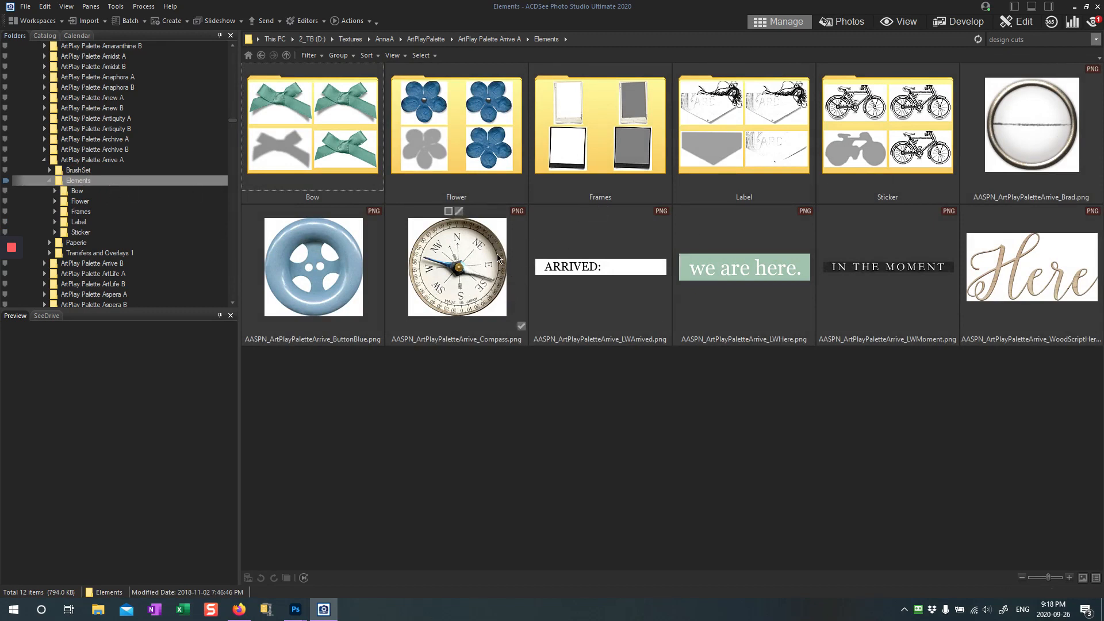
Place AASPN_ArtPlayPaletteArrive_Compass.png in the Untitled-1 Photoshop document, scaled to about 321%, beside the black scribble near the canvas's upper-right corner
{"action": "left_click_drag", "start_coordinate": [496, 251], "coordinate": [669, 172]}
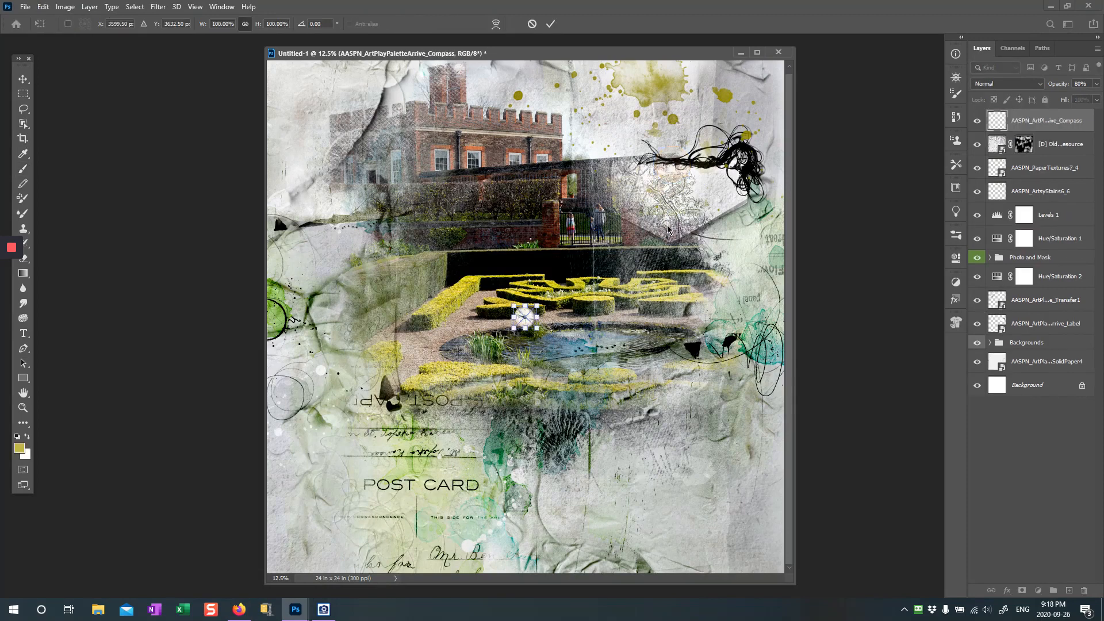
{"action": "left_click_drag", "start_coordinate": [535, 308], "coordinate": [696, 142]}
{"action": "left_click", "coordinate": [550, 23]}
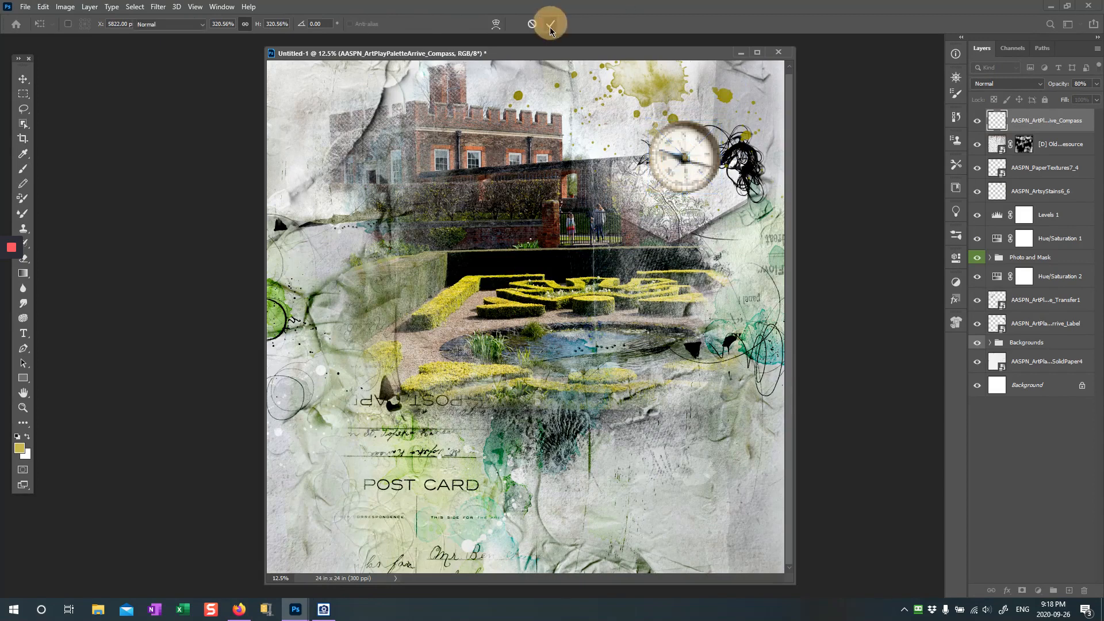
{"action": "key", "text": "b"}
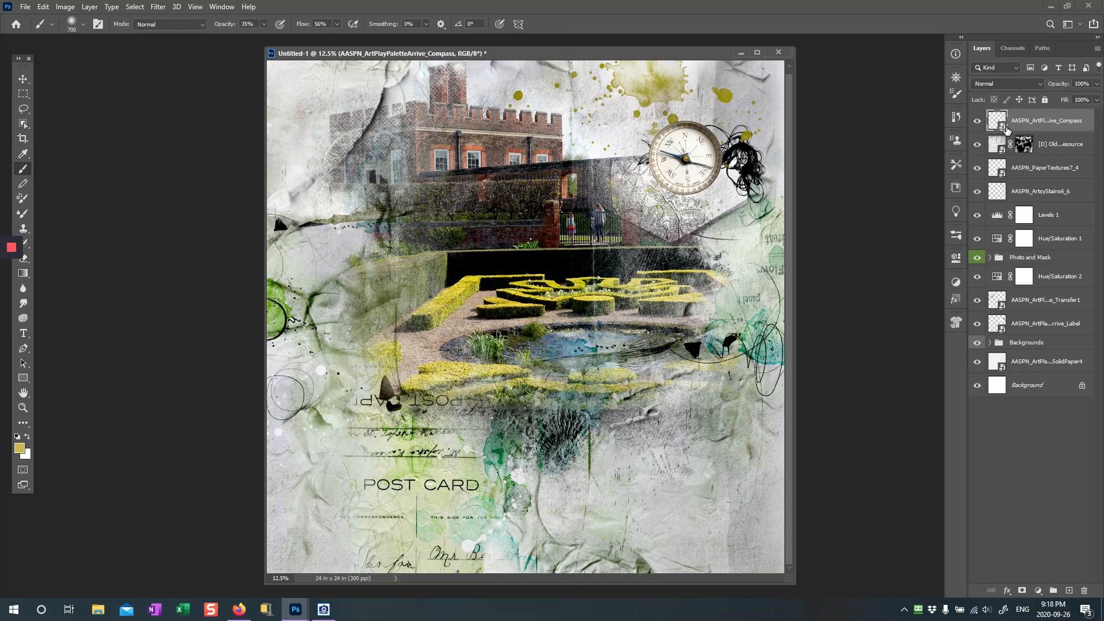
Move the compass layer beneath the Label layer, directly above the Backgrounds group, and shift the compass slightly up above the black scribble
{"action": "left_click_drag", "start_coordinate": [1000, 123], "coordinate": [997, 231]}
{"action": "left_click_drag", "start_coordinate": [1000, 293], "coordinate": [1000, 334]}
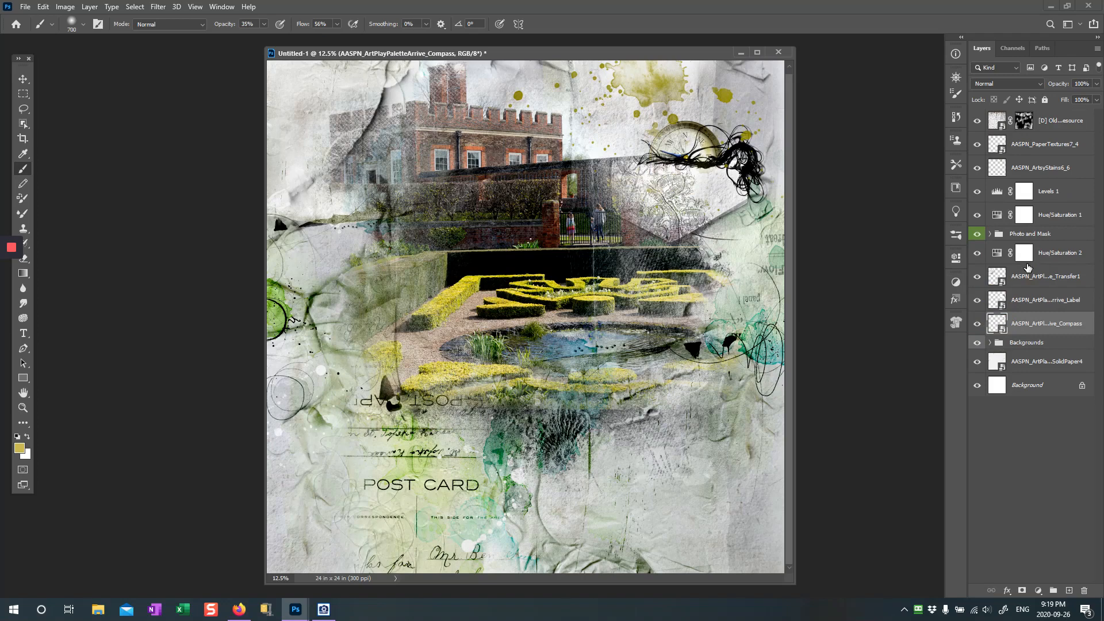
{"action": "key", "text": "ctrl+t"}
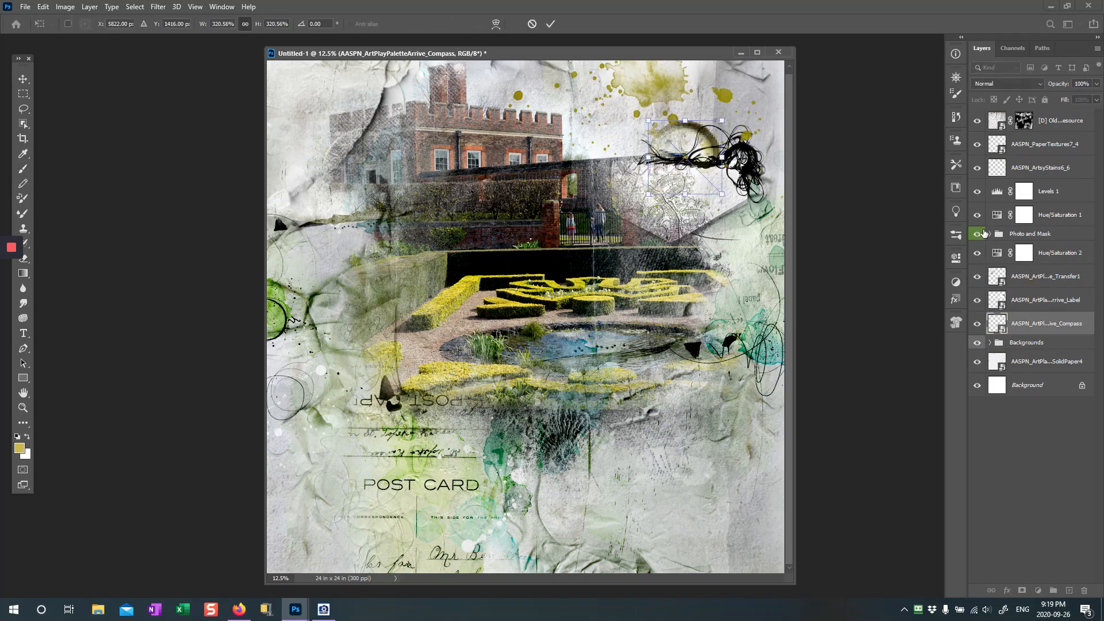
{"action": "left_click_drag", "start_coordinate": [695, 153], "coordinate": [693, 122]}
{"action": "left_click", "coordinate": [550, 23]}
{"action": "key", "text": "b"}
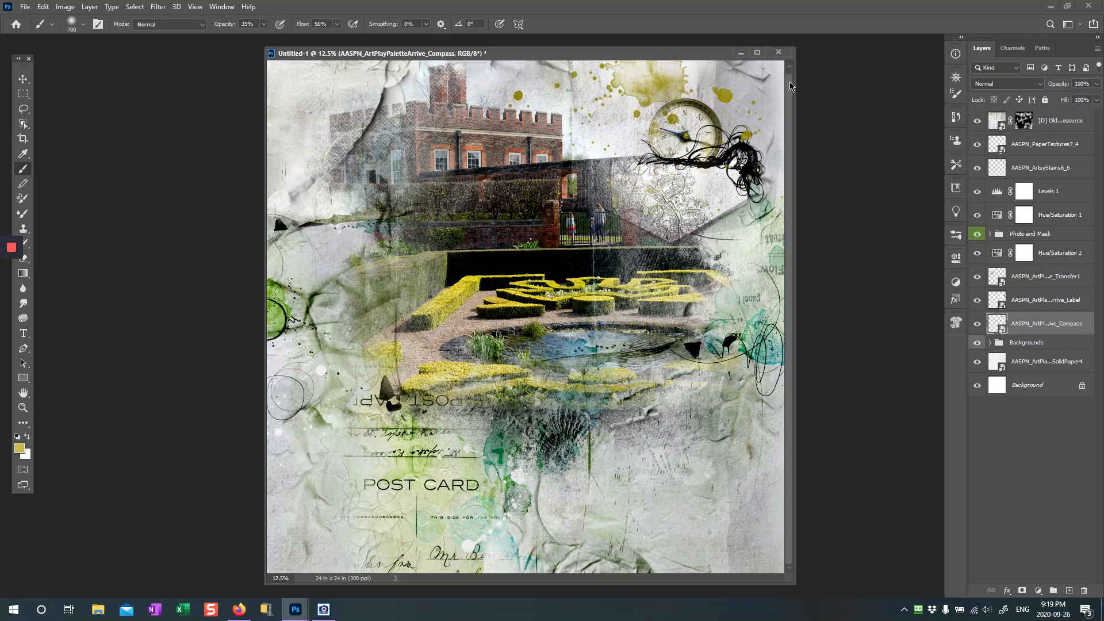
{"action": "left_click_drag", "start_coordinate": [791, 90], "coordinate": [795, 69]}
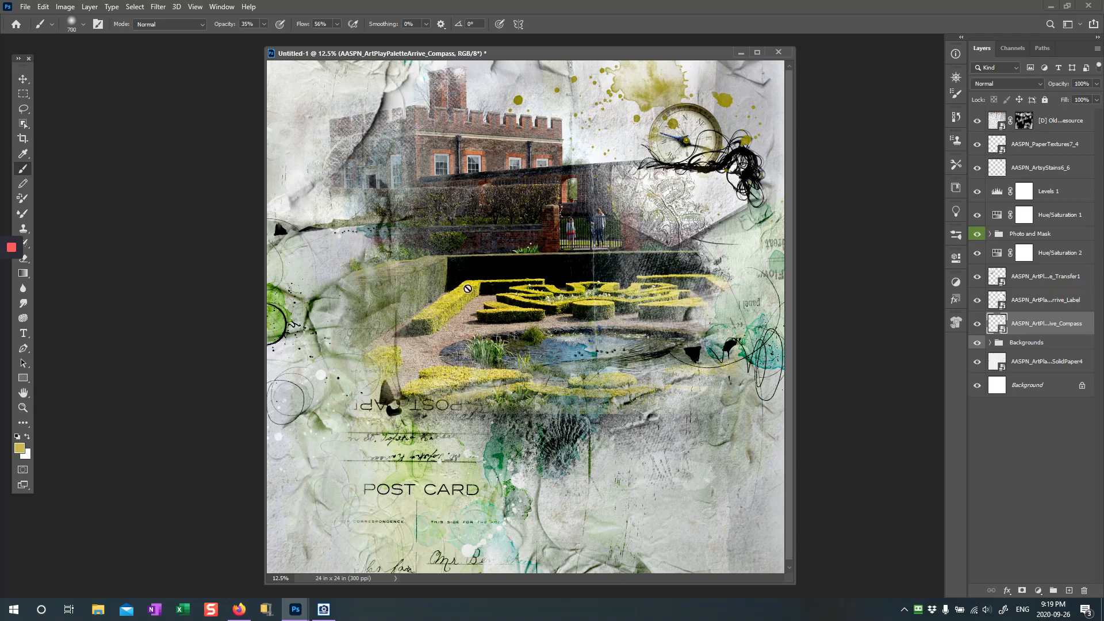
{"action": "mouse_move", "coordinate": [11, 260]}
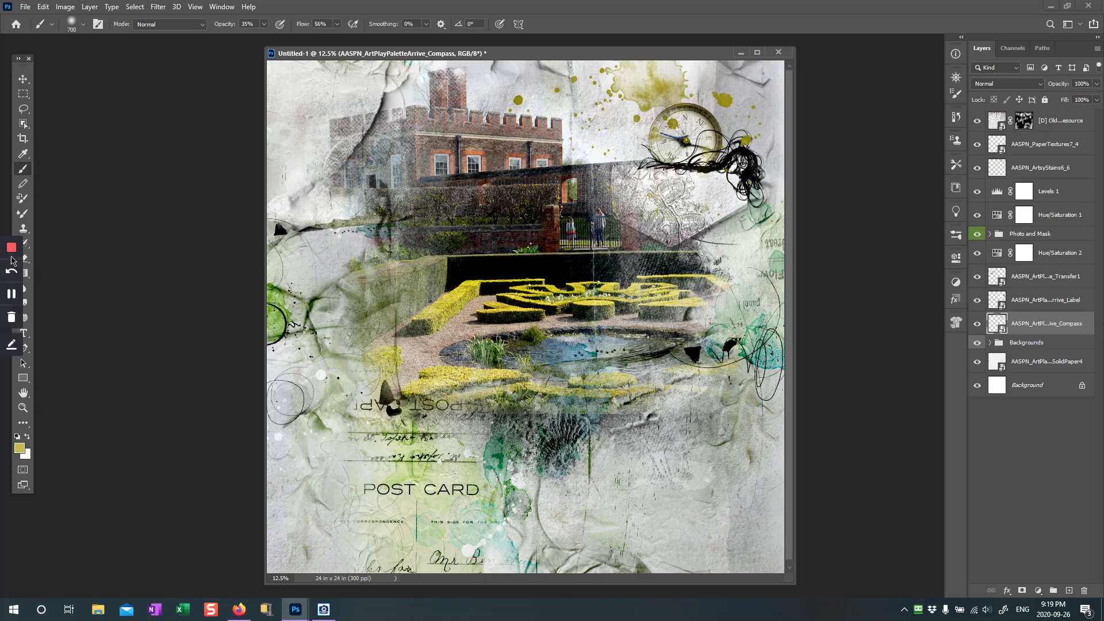